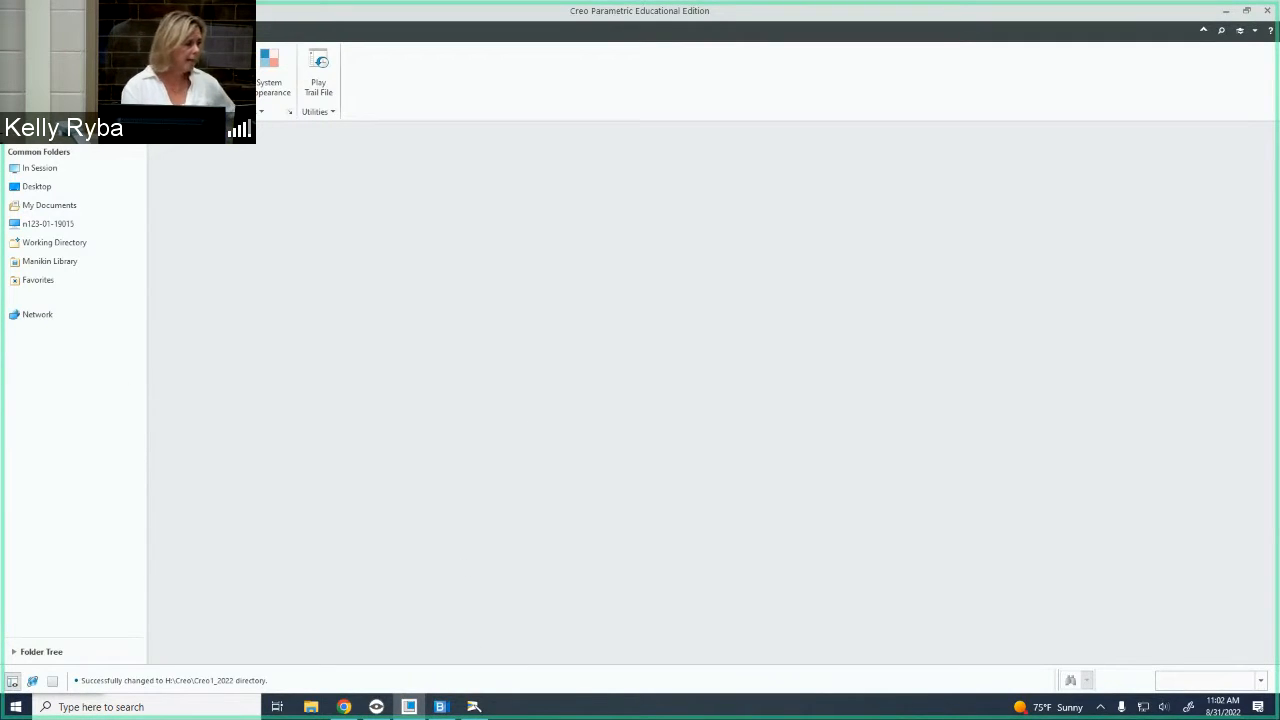
Create a new solid part named block15703 using the default template.
key(ctrl+n)
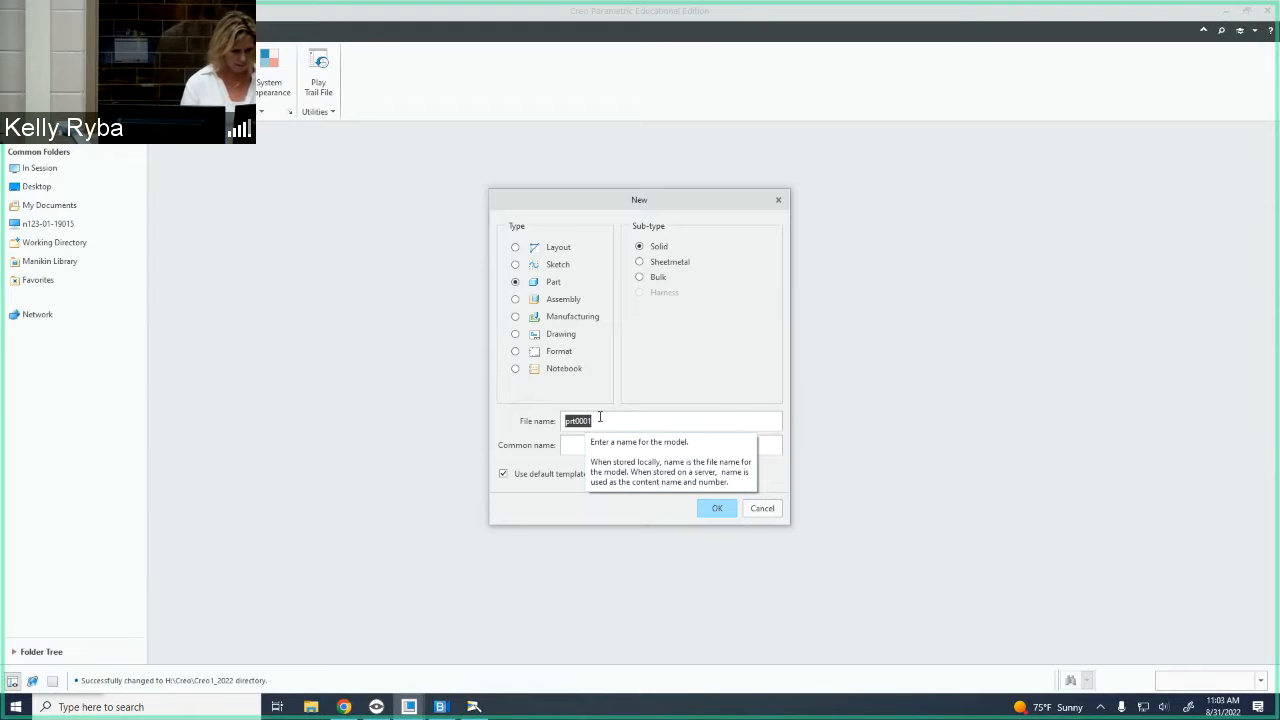
text(Block1)
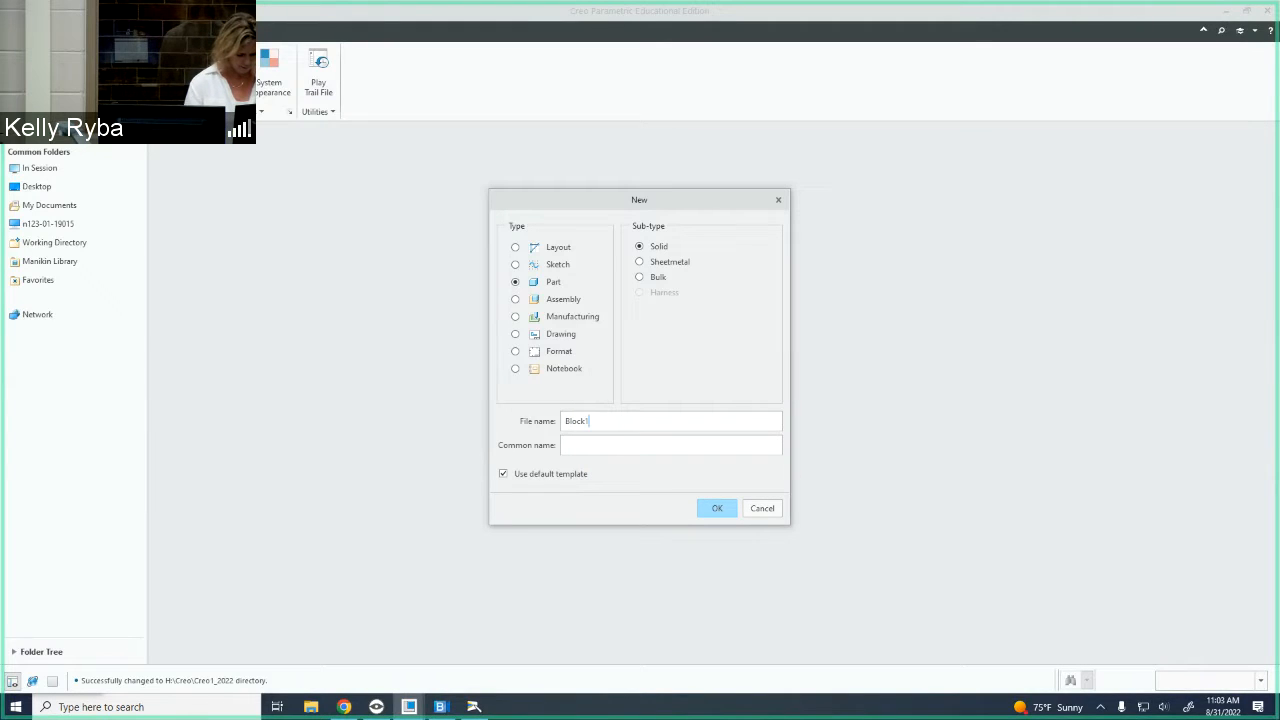
text(5703)
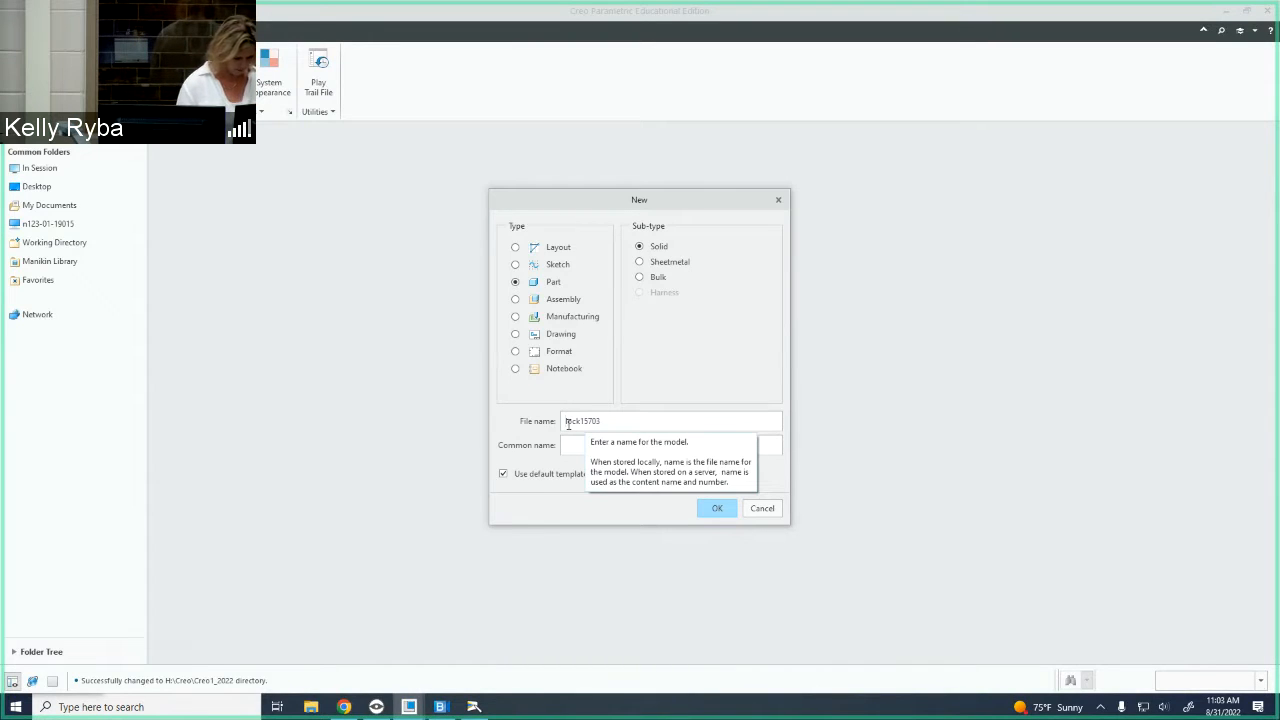
click(714, 506)
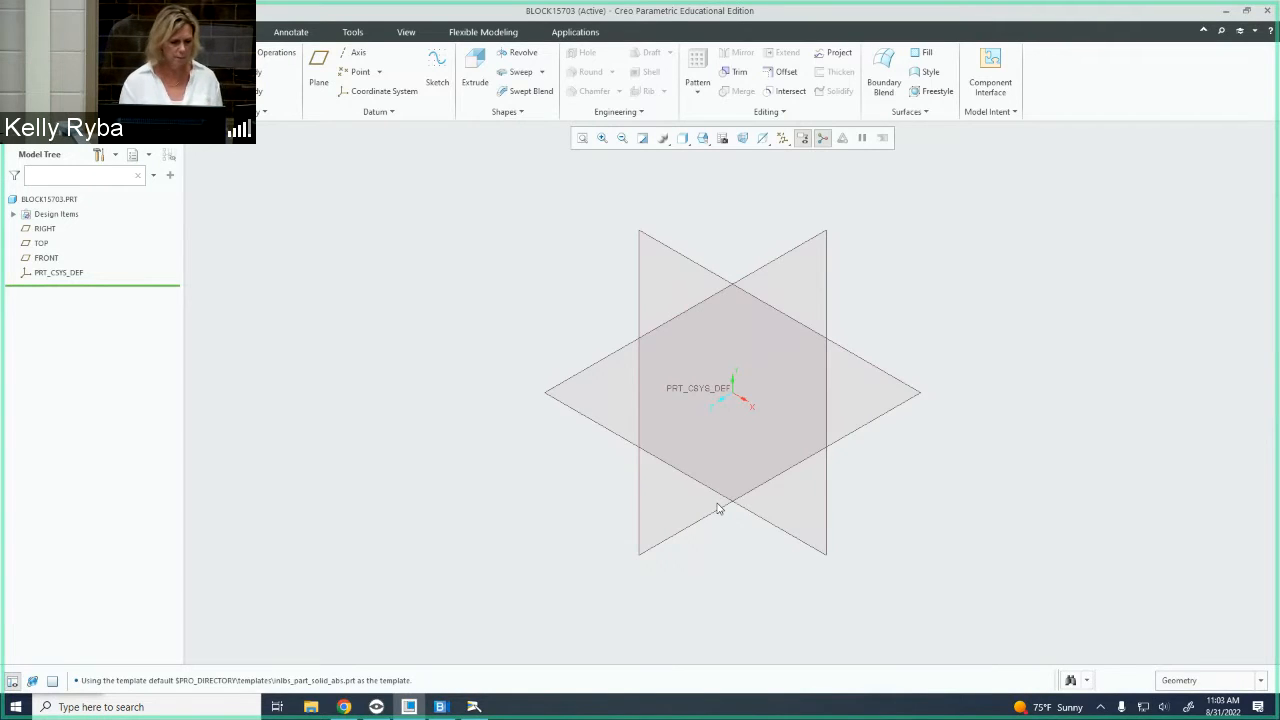
Switch to the document camera view to examine the textbook's block creation figures, and return to Creo Parametric.
click(1228, 12)
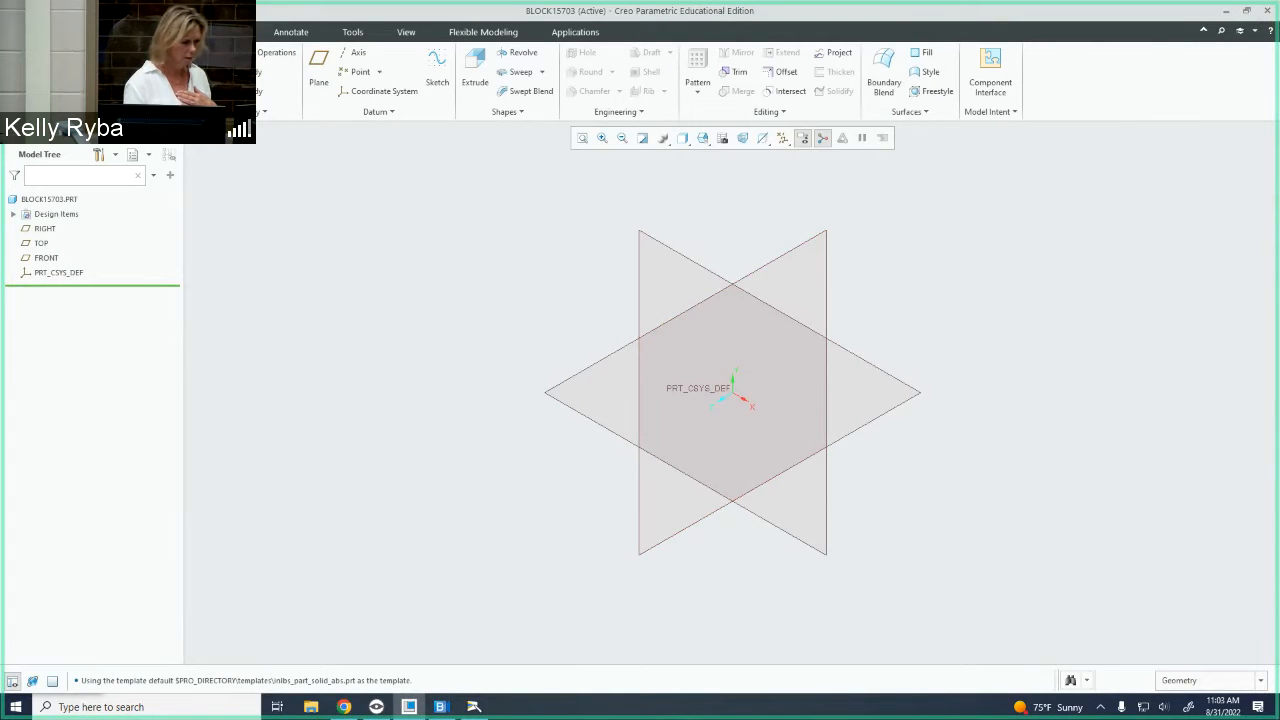
click(54, 686)
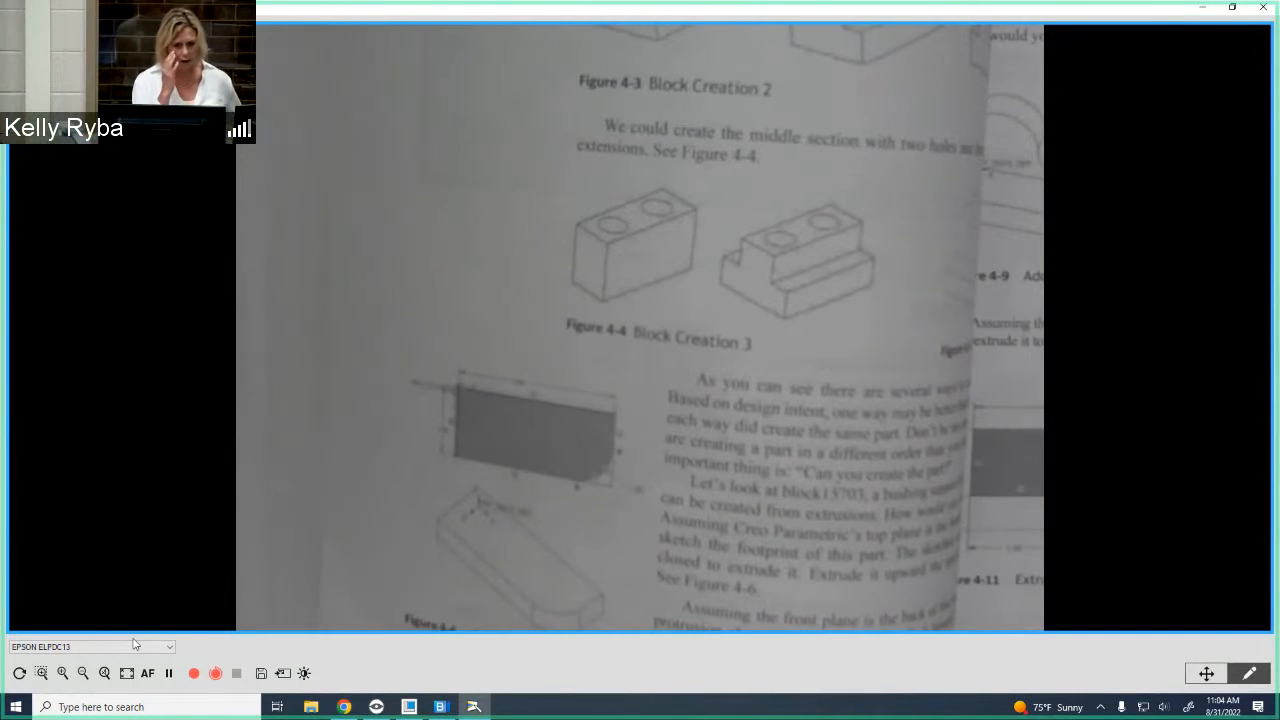
click(1203, 7)
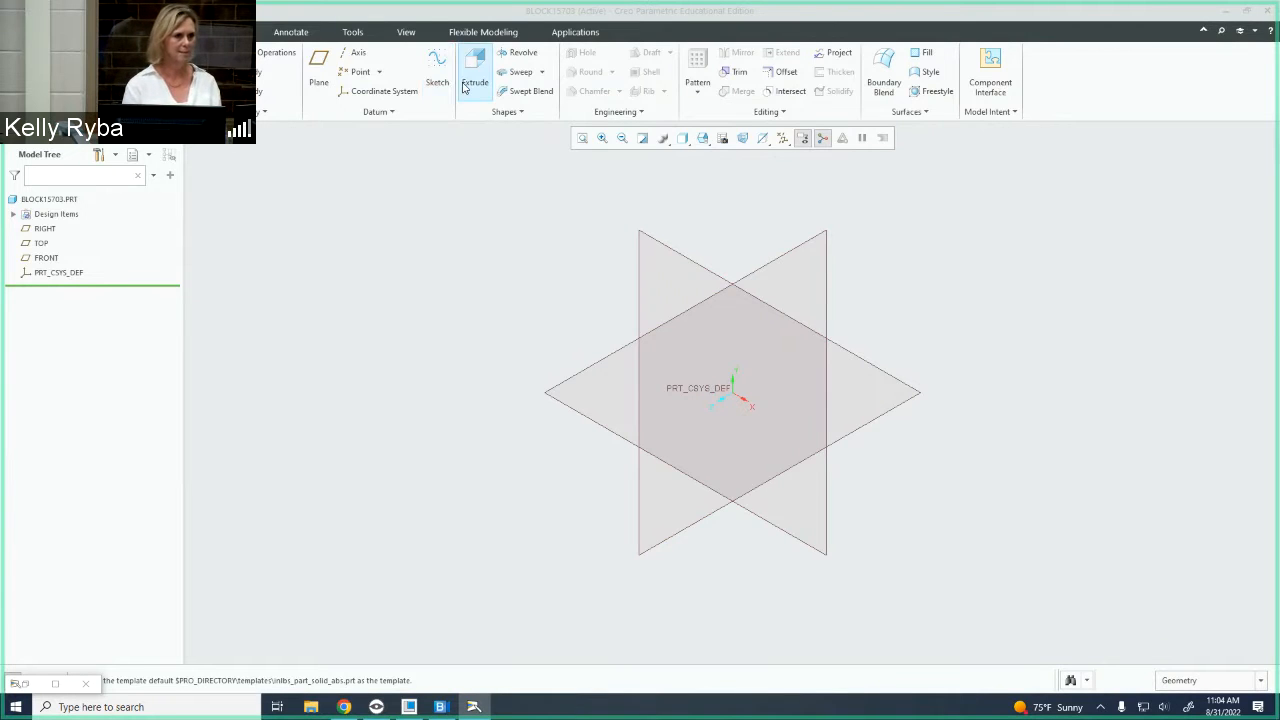
Start an Extrude feature and open its sketch on the TOP datum plane, with RIGHT as the reference oriented right.
click(465, 85)
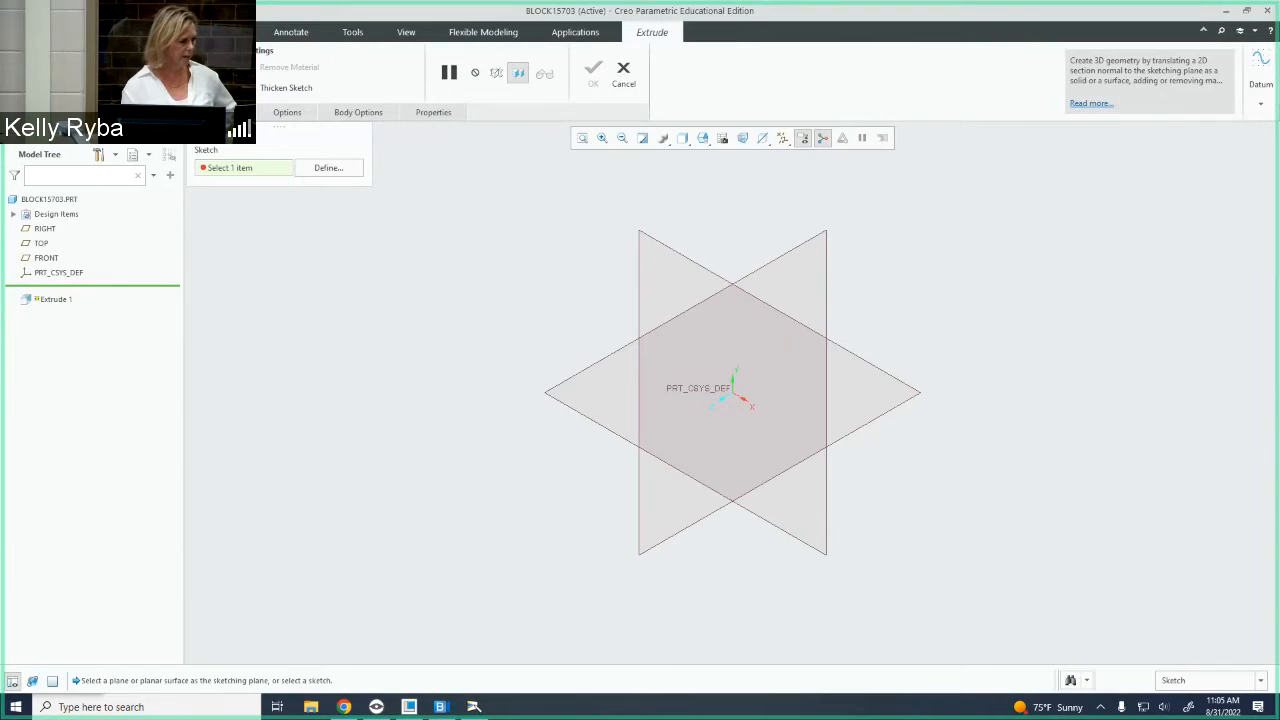
click(326, 168)
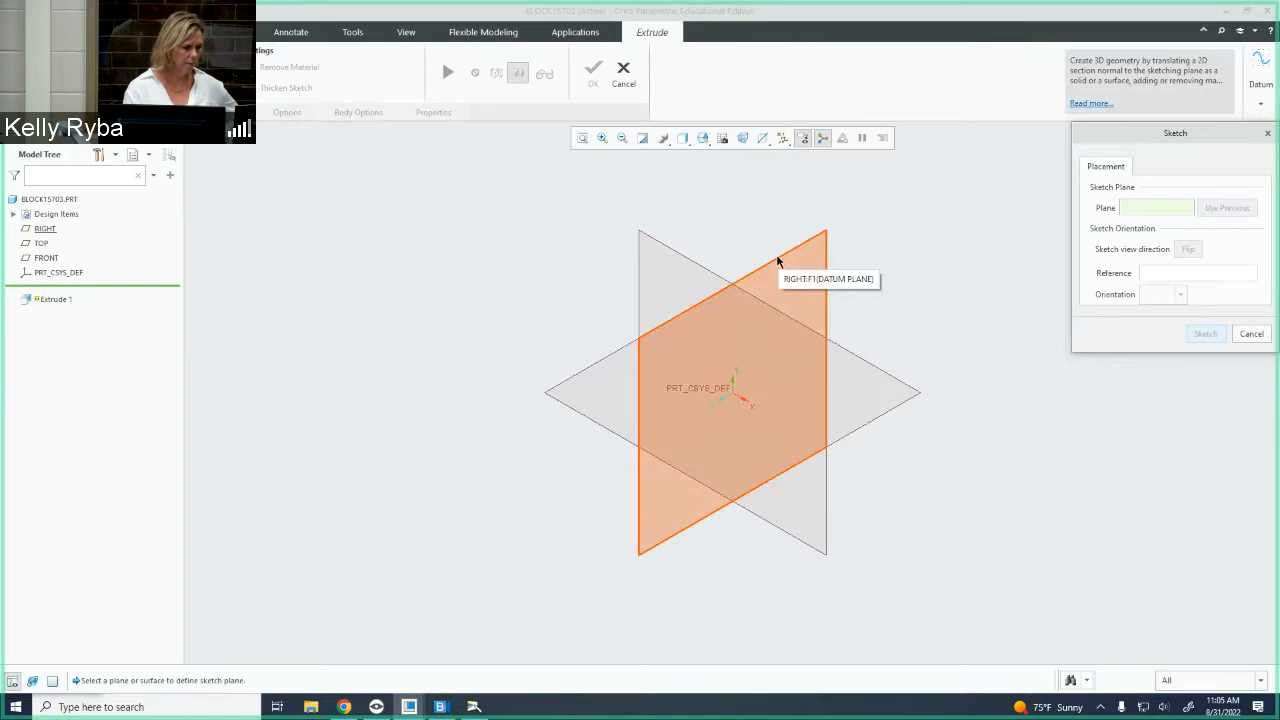
click(617, 354)
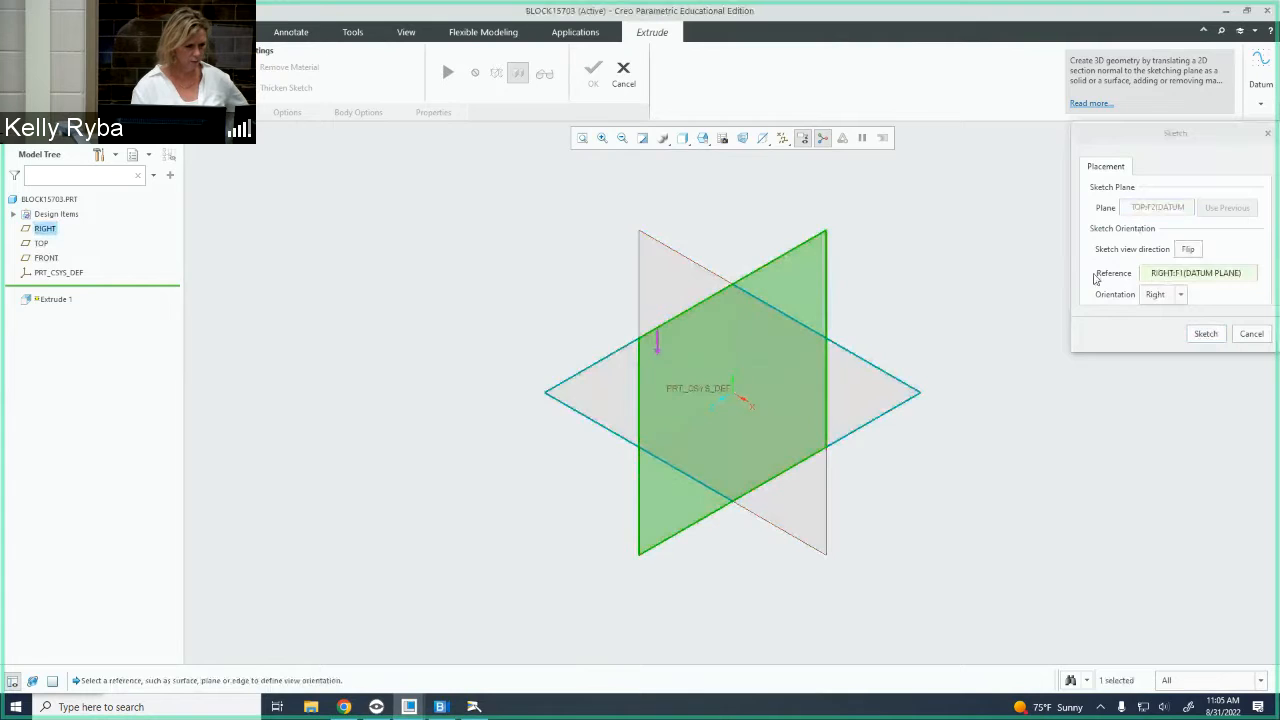
click(1206, 335)
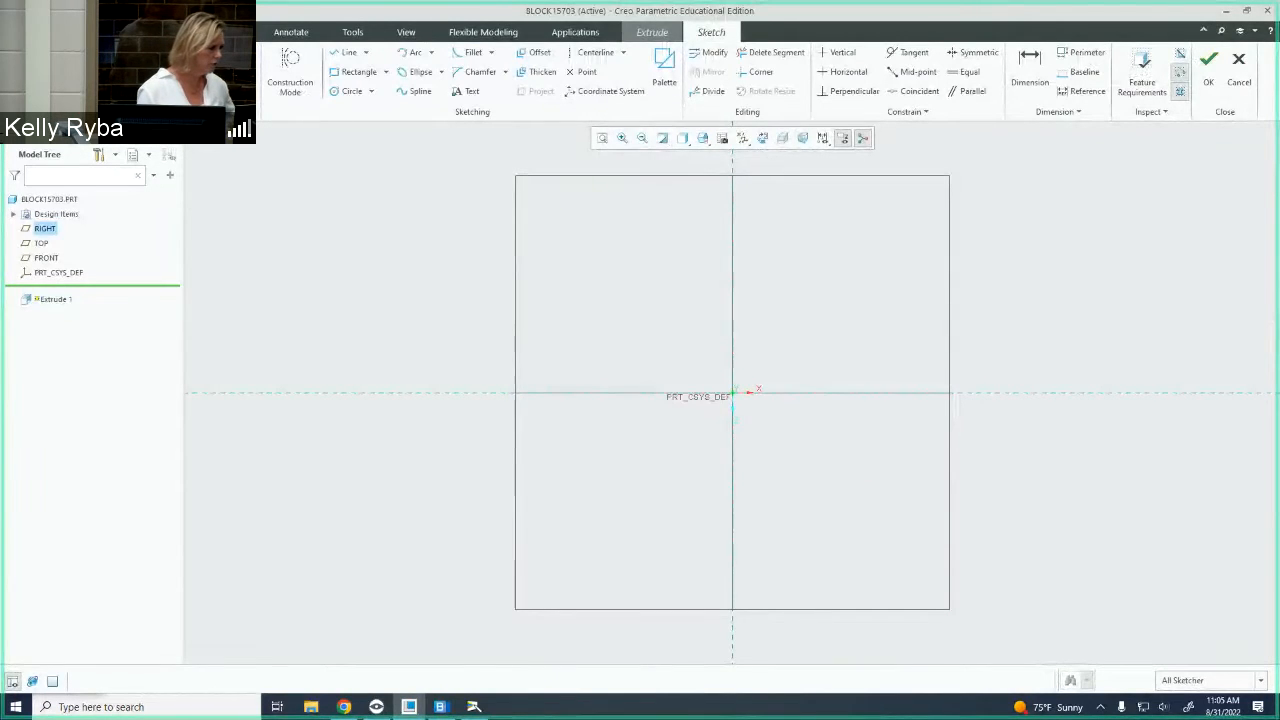
Review the Sketcher options, including constraint assumptions, decimal places, grid and startup orientation, and leave the settings dialog.
click(22, 32)
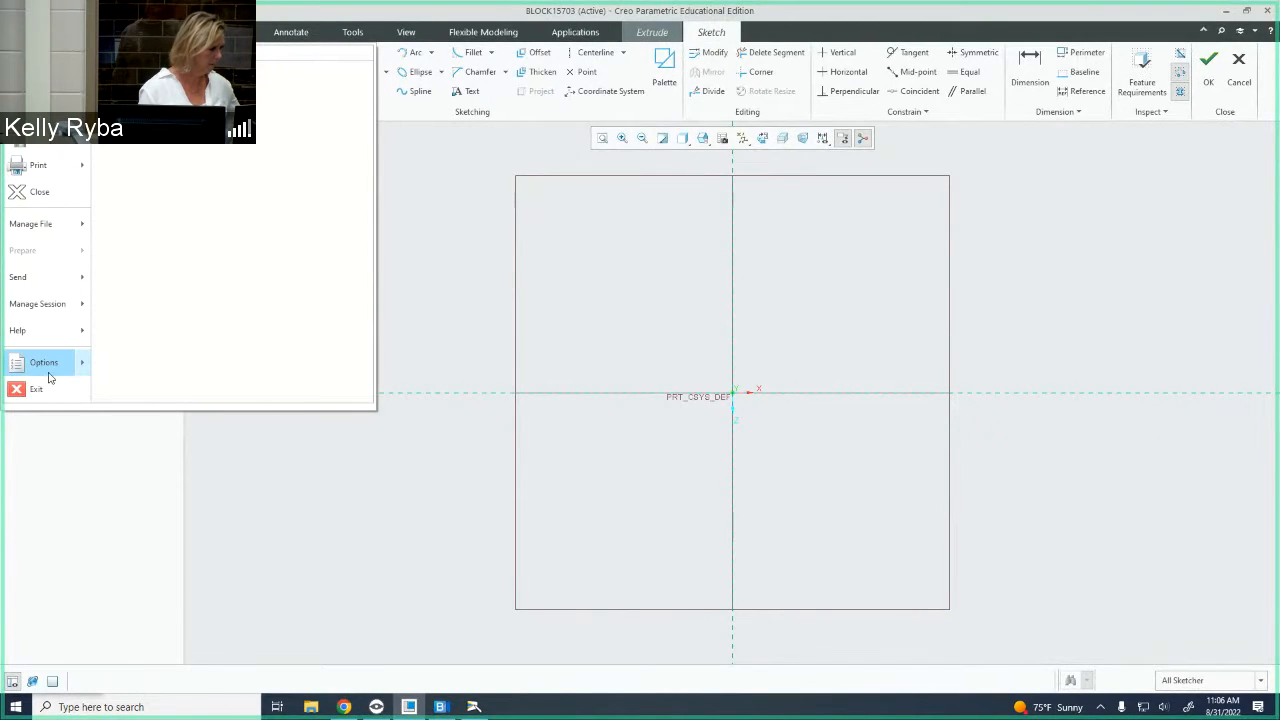
click(45, 363)
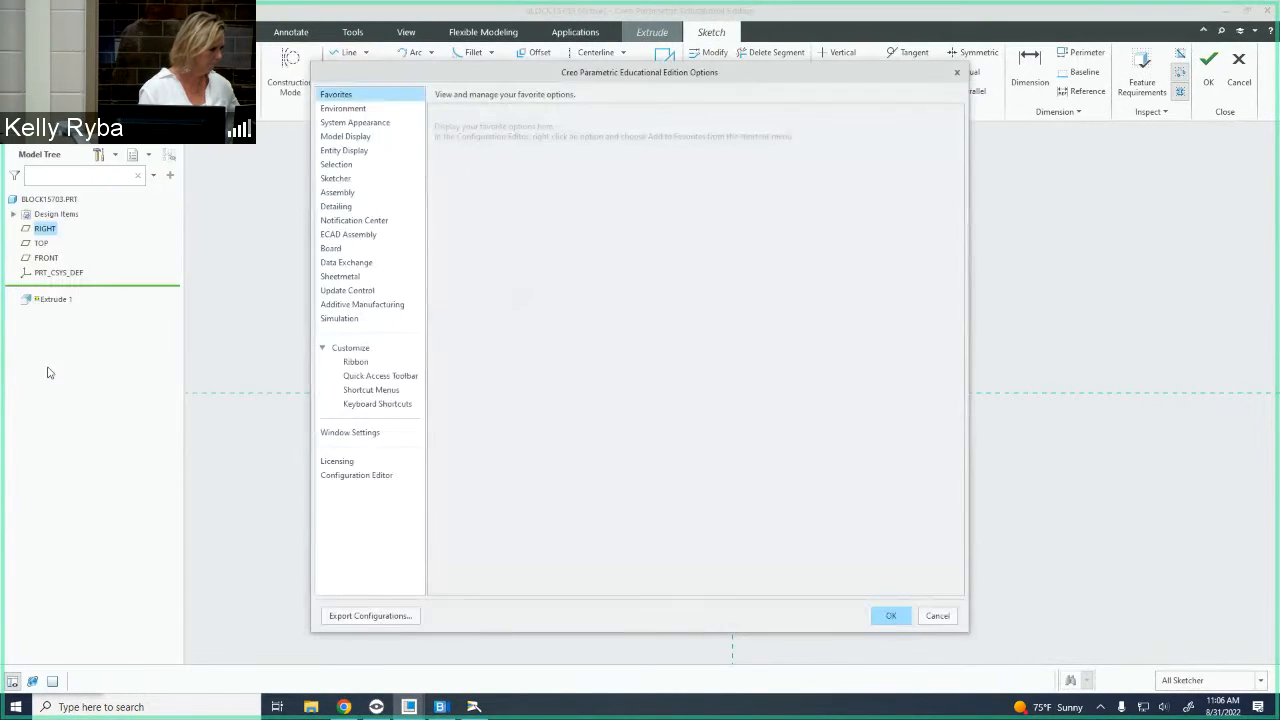
click(340, 181)
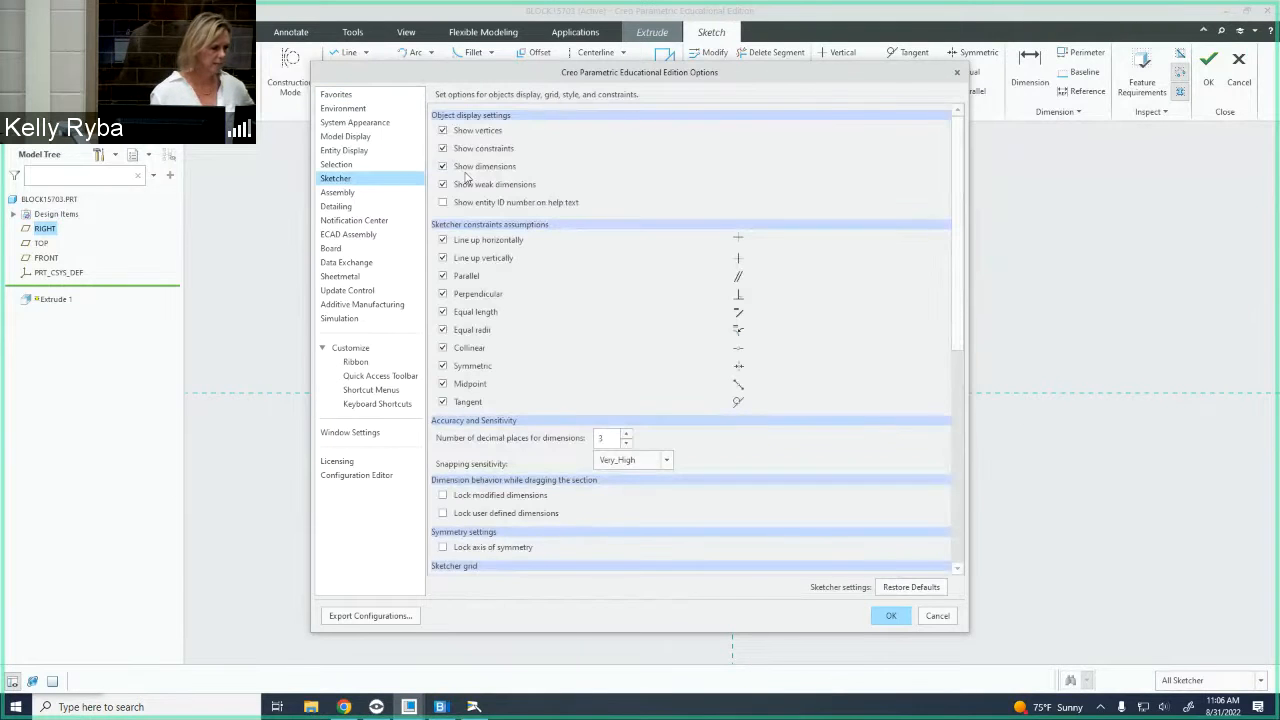
scroll(634, 304, down, 2)
scroll(634, 304, down, 5)
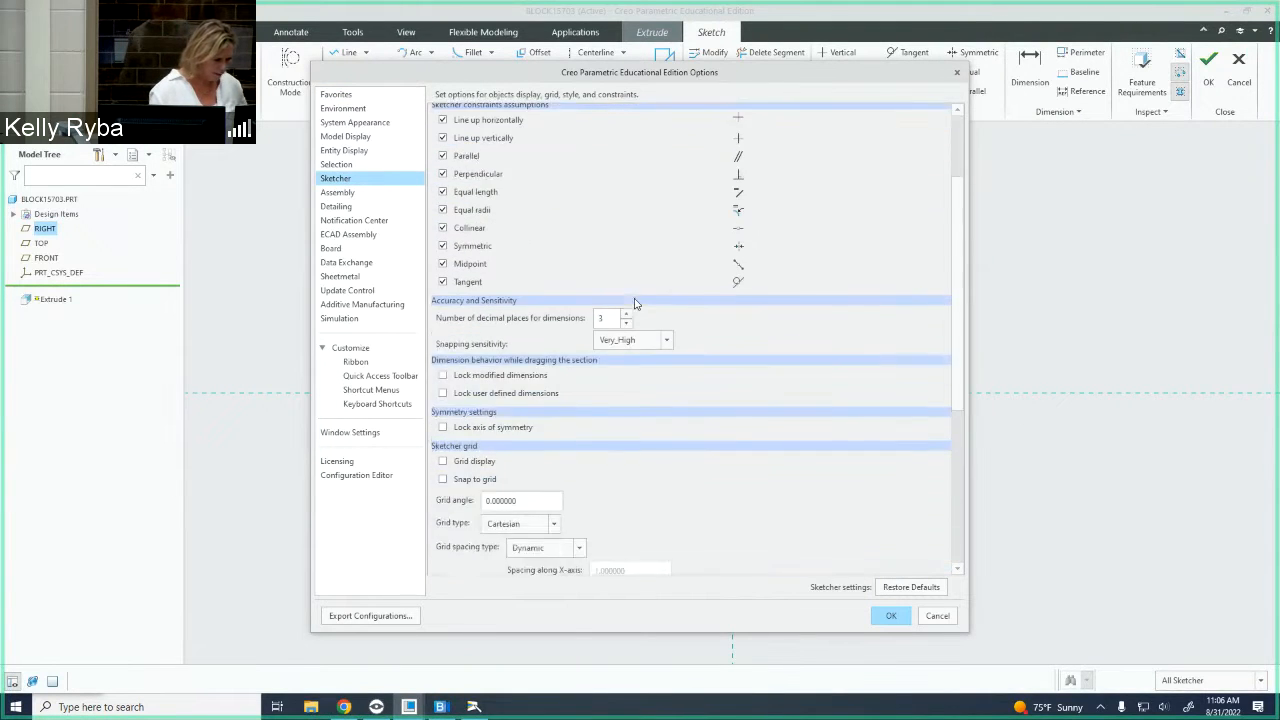
scroll(634, 304, down, 1)
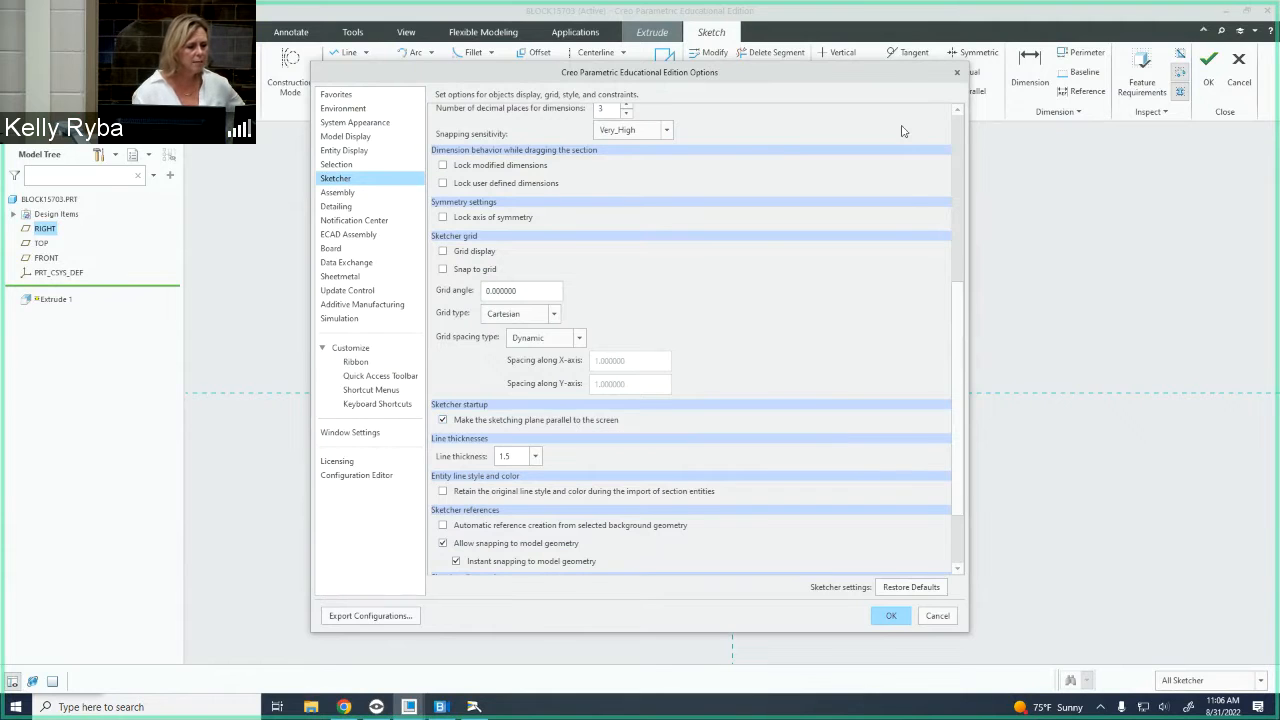
click(958, 75)
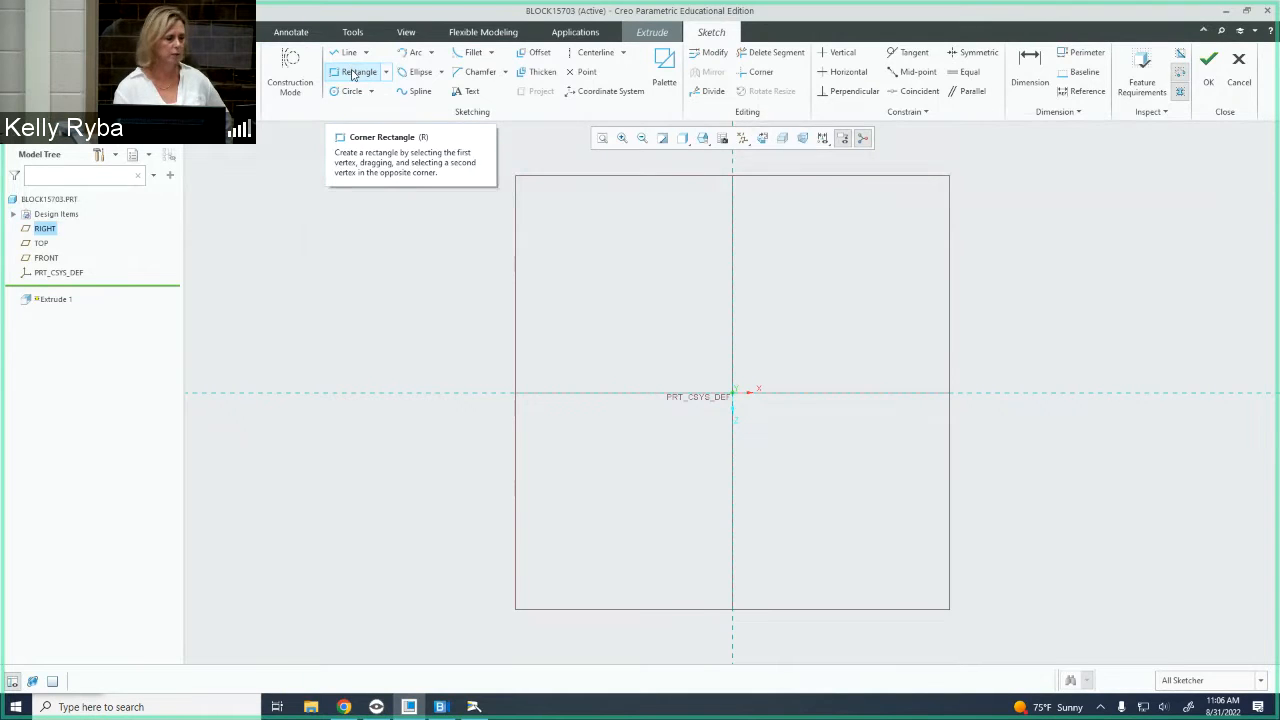
Sketch a trial corner rectangle about 202 wide starting at the coordinate system origin, and delete it.
click(353, 76)
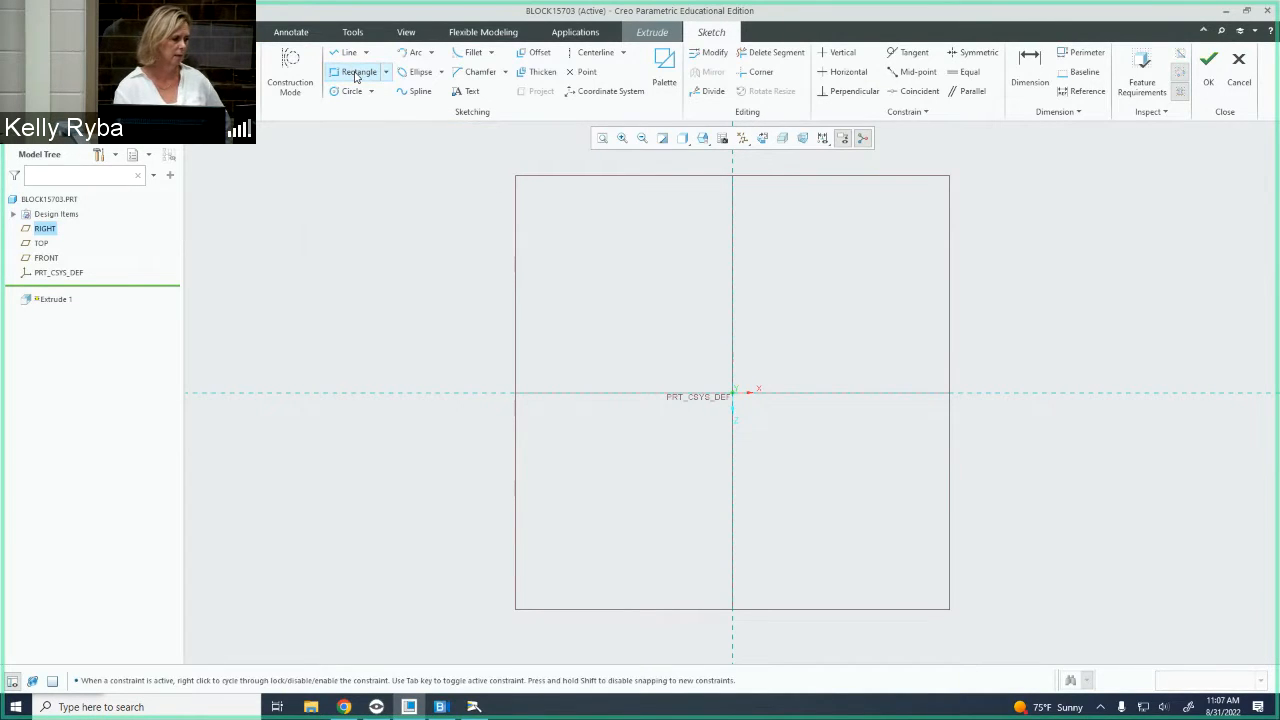
click(733, 393)
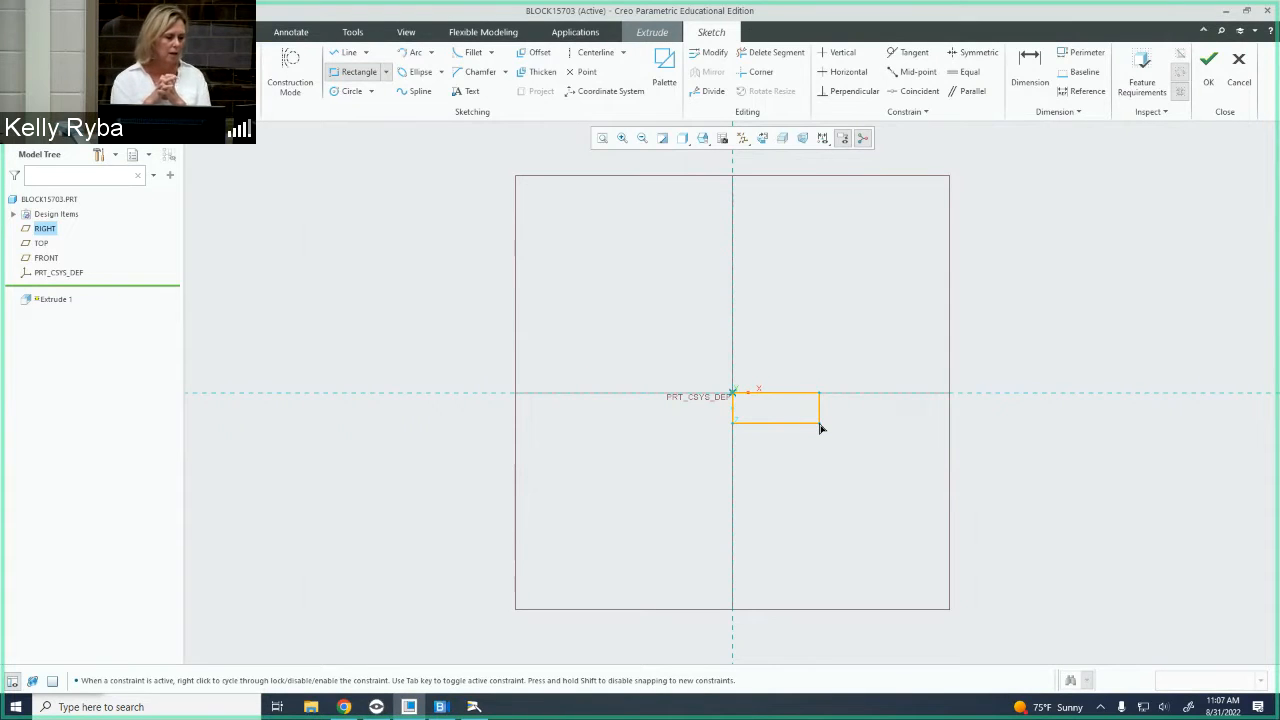
click(907, 474)
middle_click(901, 497)
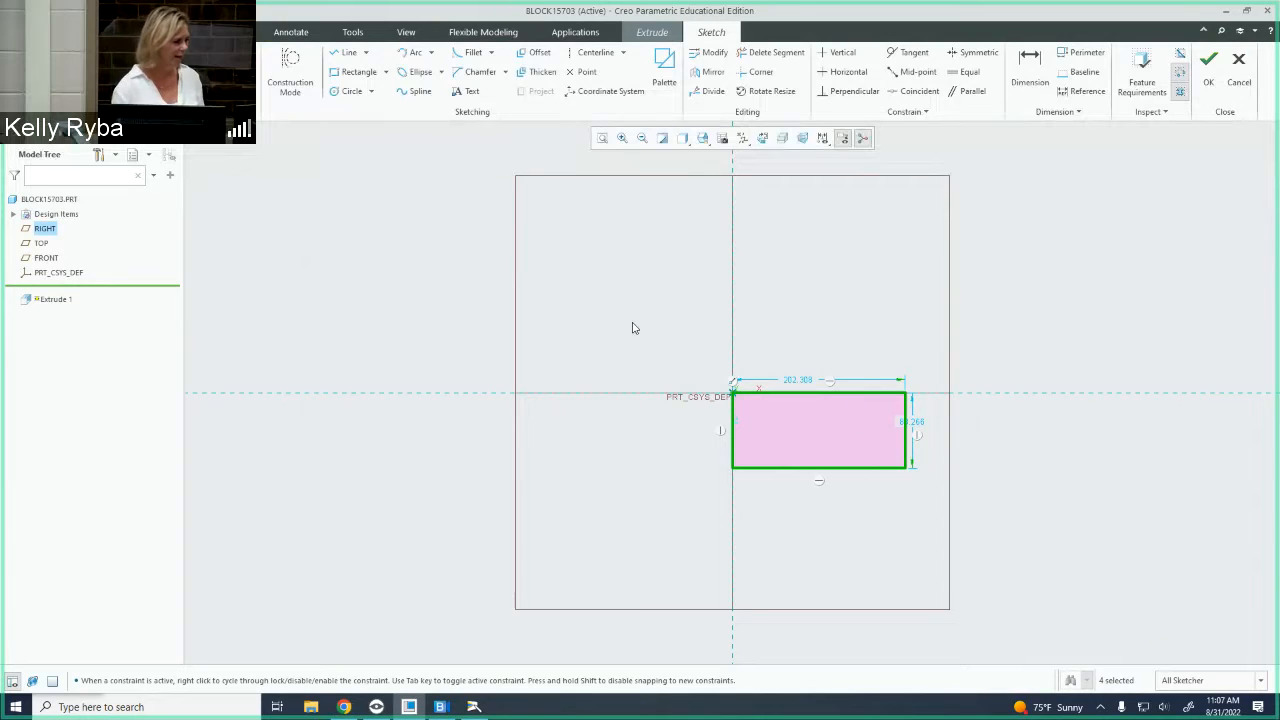
key(Delete)
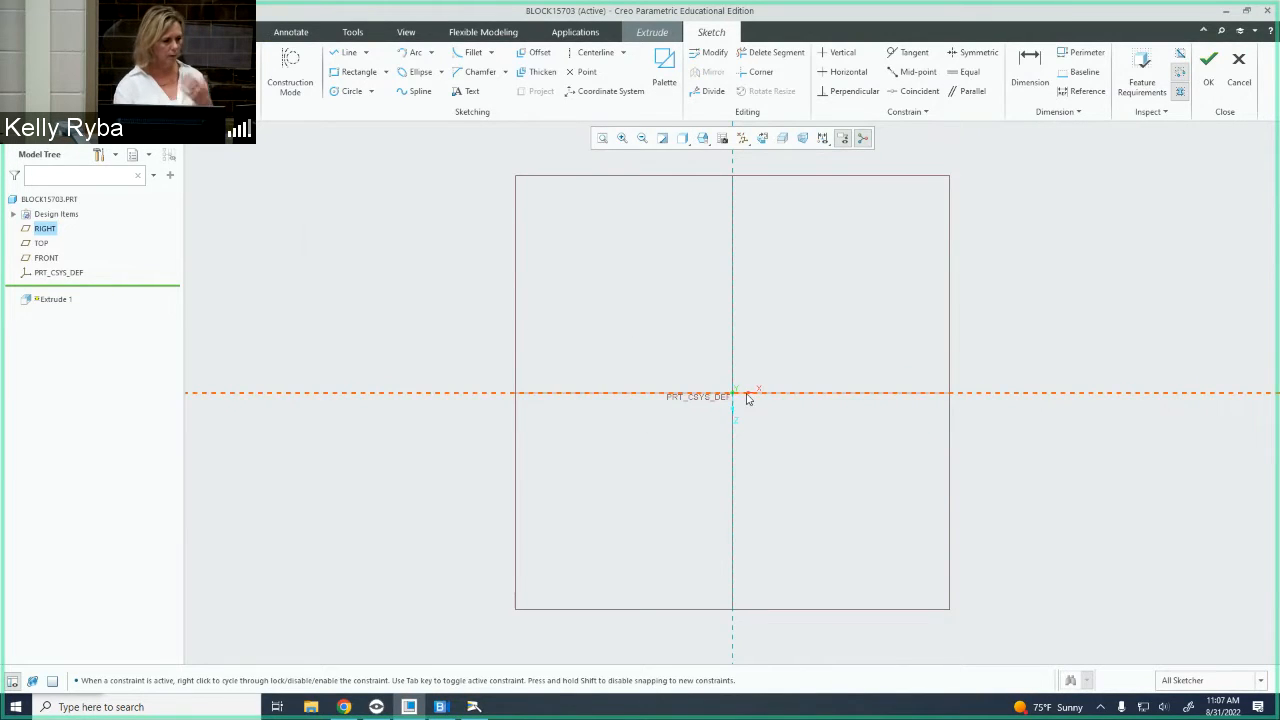
Sketch a corner rectangle about 24.1 wide and 12.5 high, with its upper-left corner at the coordinate system origin.
scroll(738, 401, down, 3)
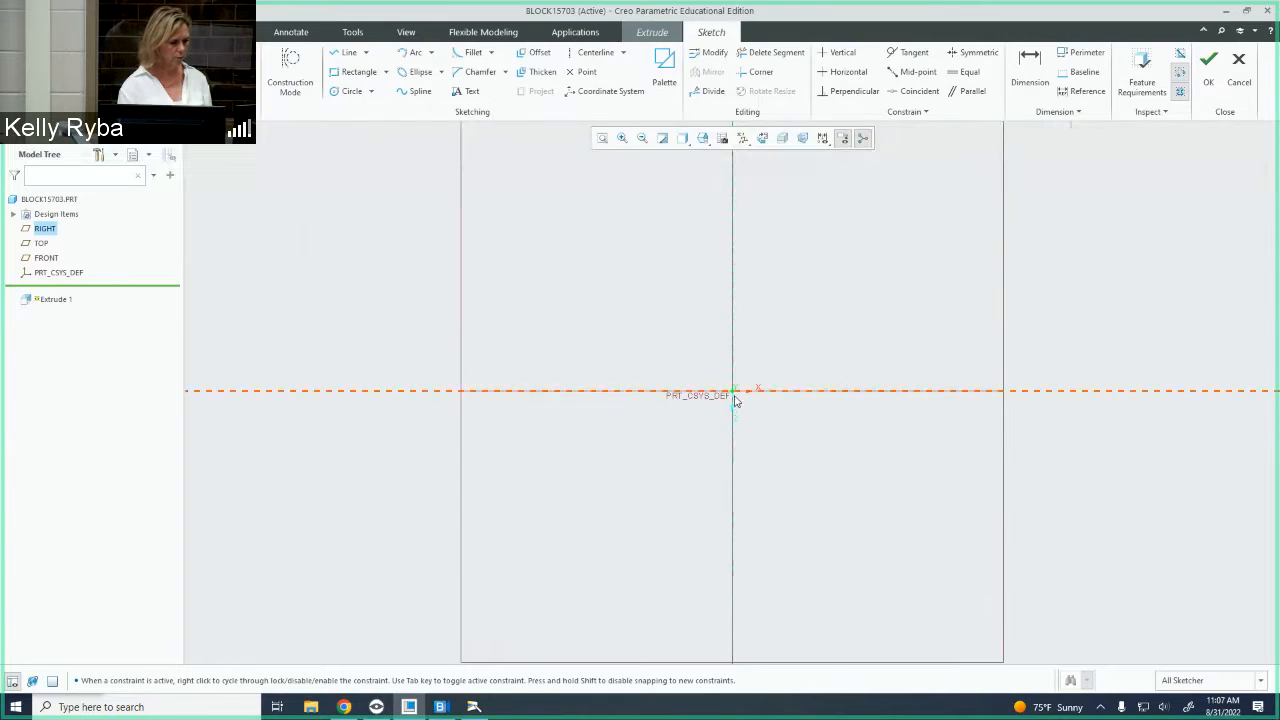
scroll(752, 405, down, 3)
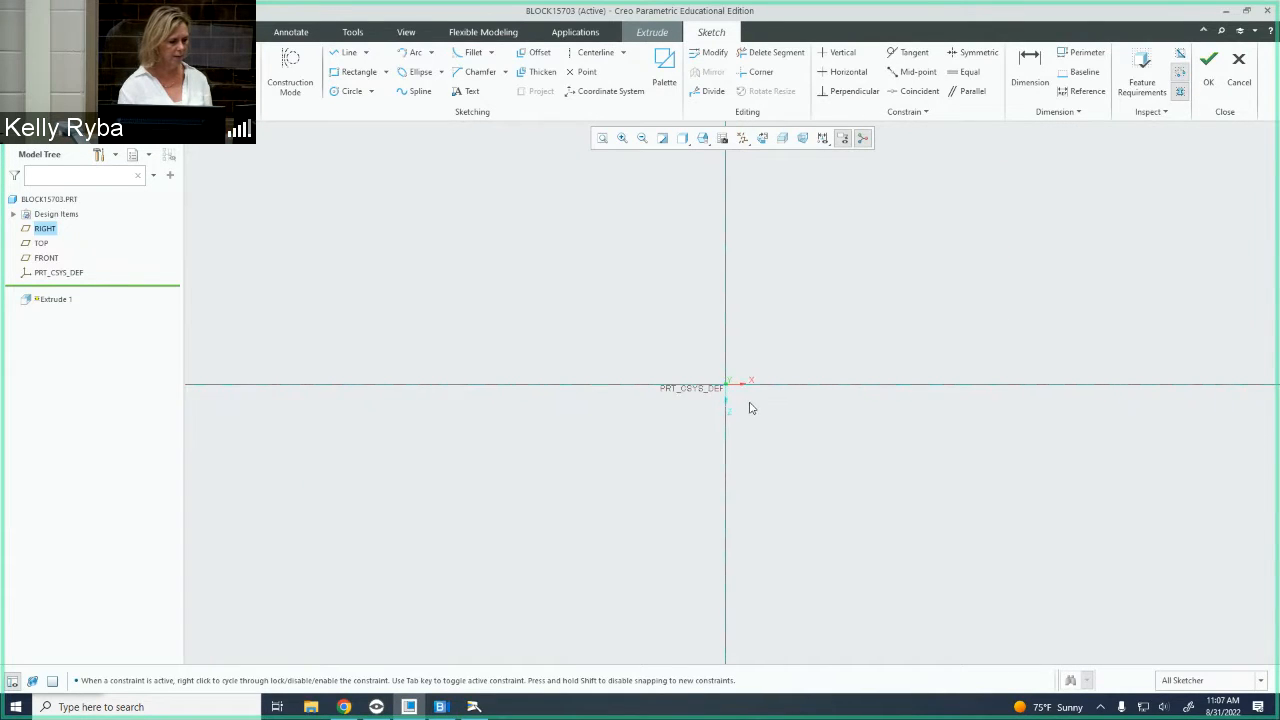
scroll(752, 408, down, 4)
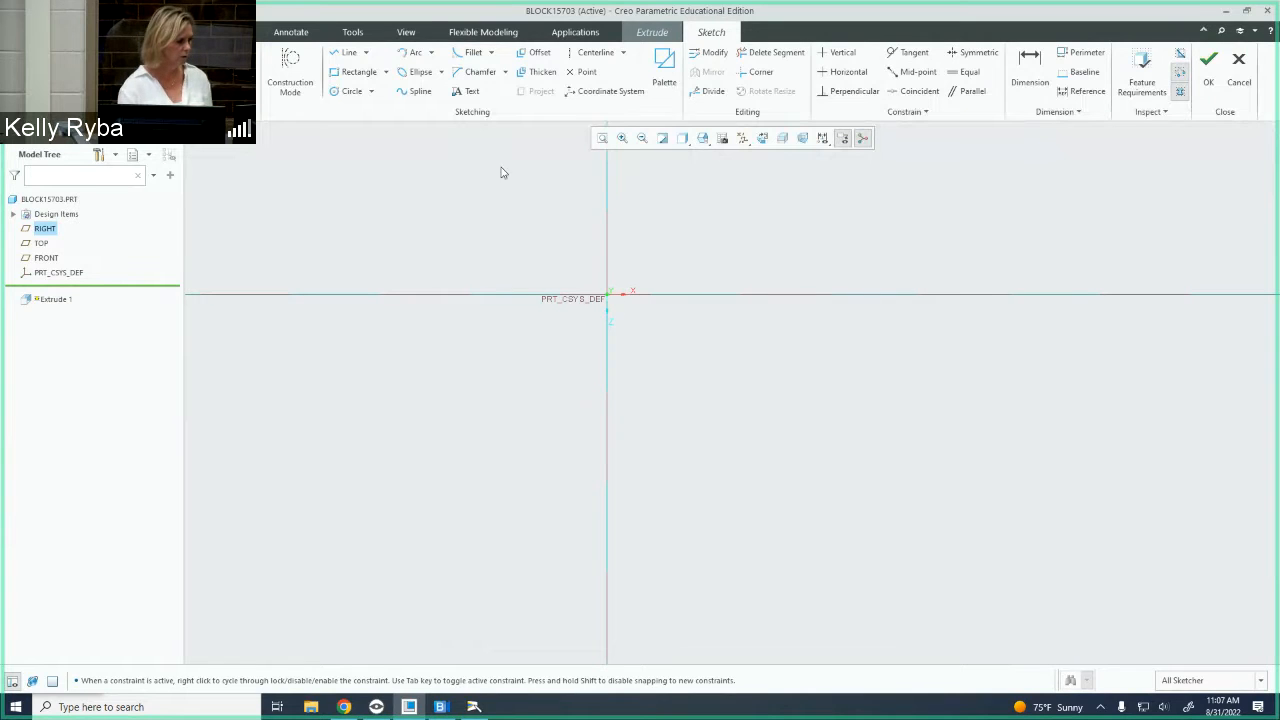
click(356, 72)
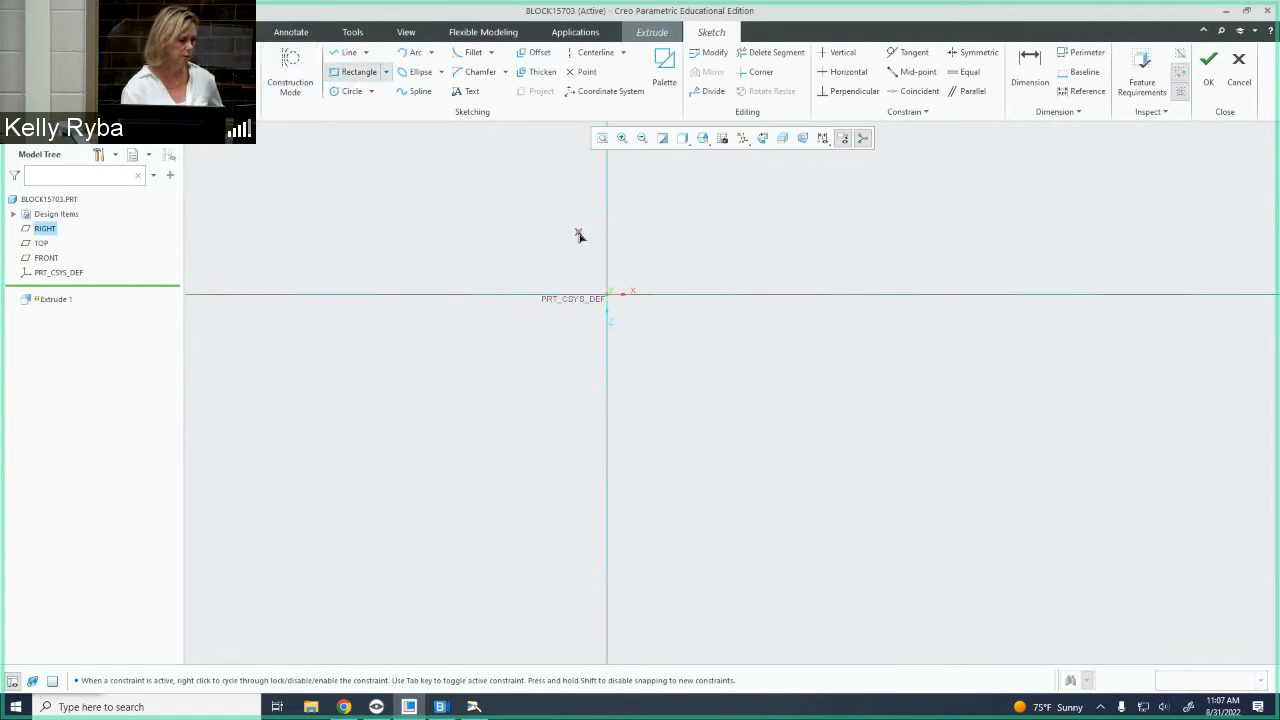
click(608, 295)
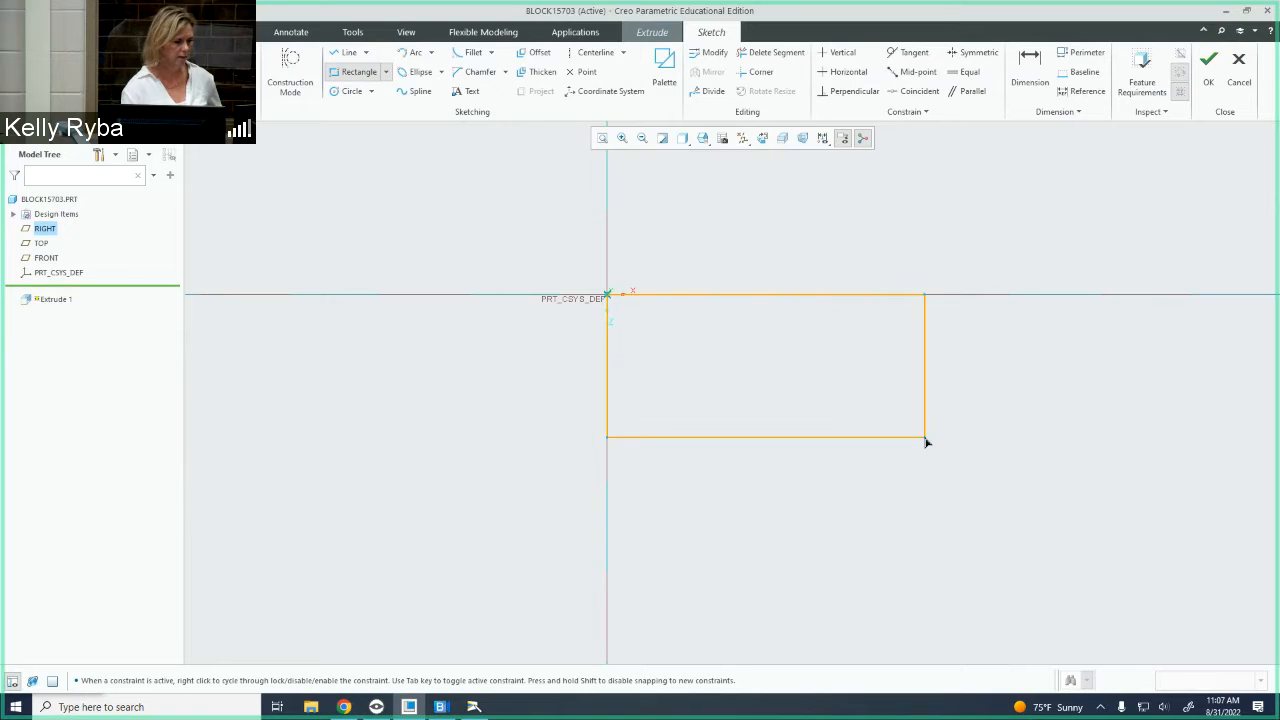
click(981, 492)
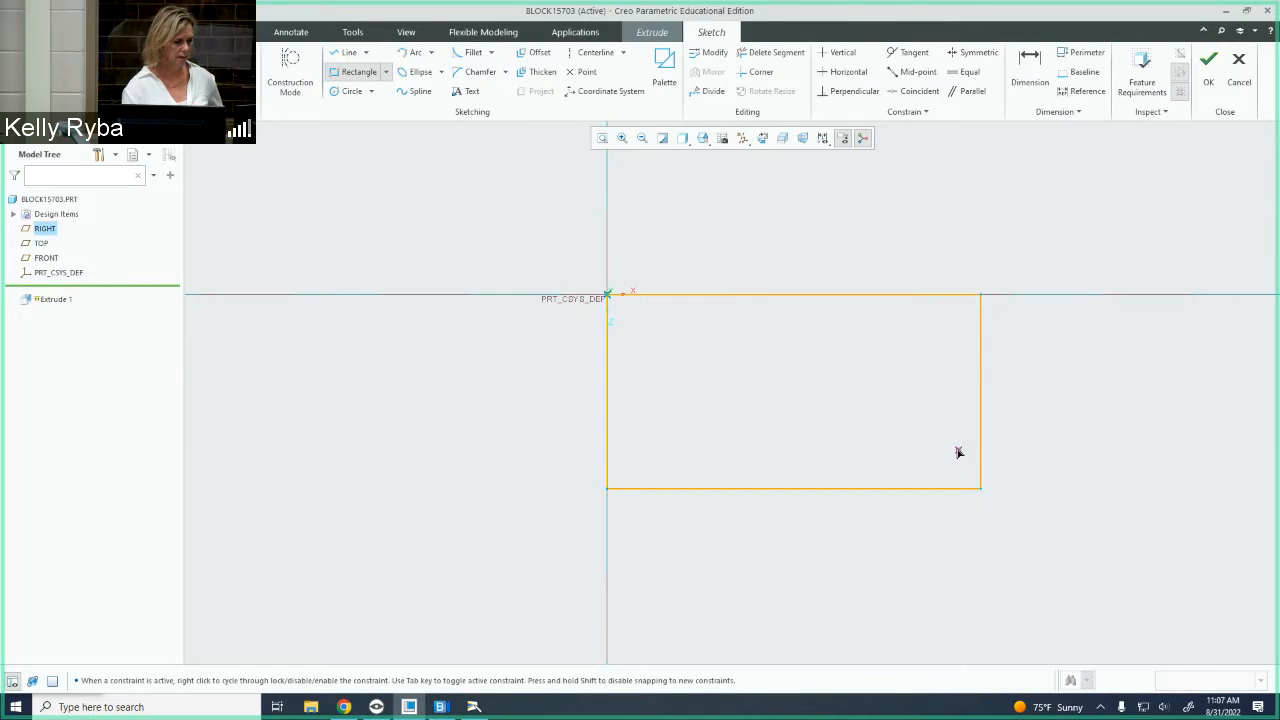
middle_click(1017, 452)
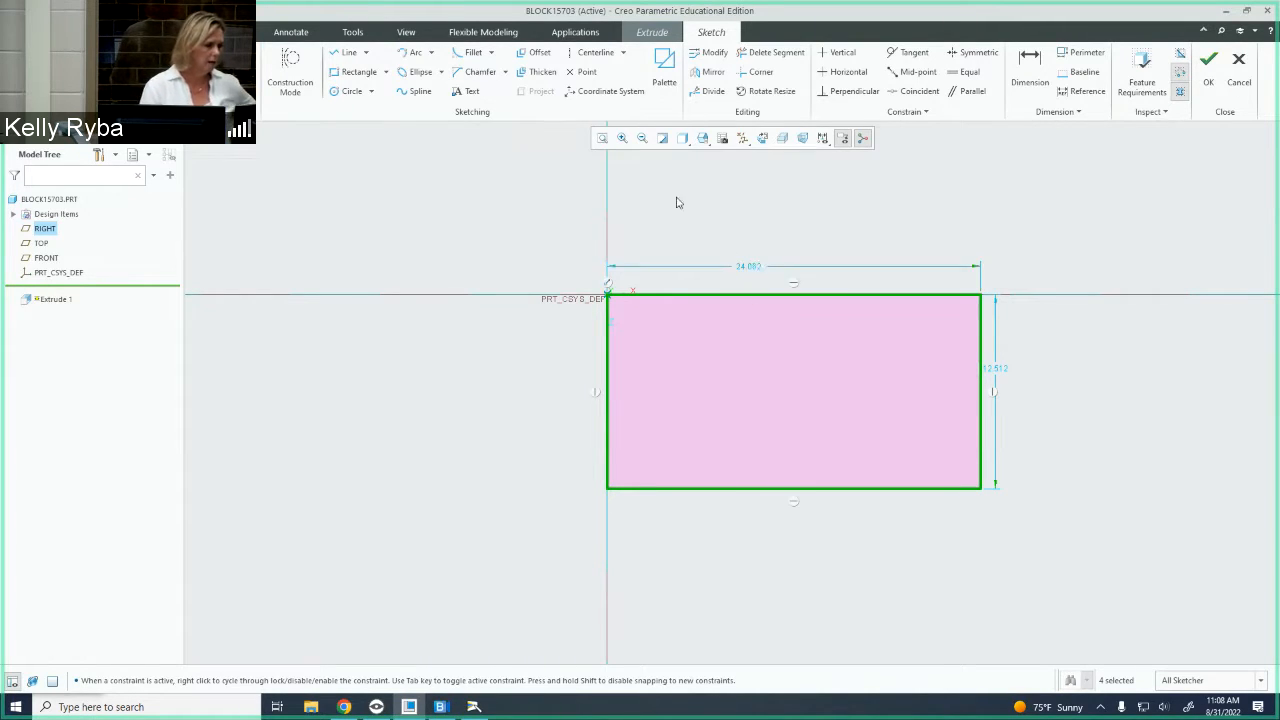
Set the rectangle's width to 5 and its height to 2.
double_click(755, 268)
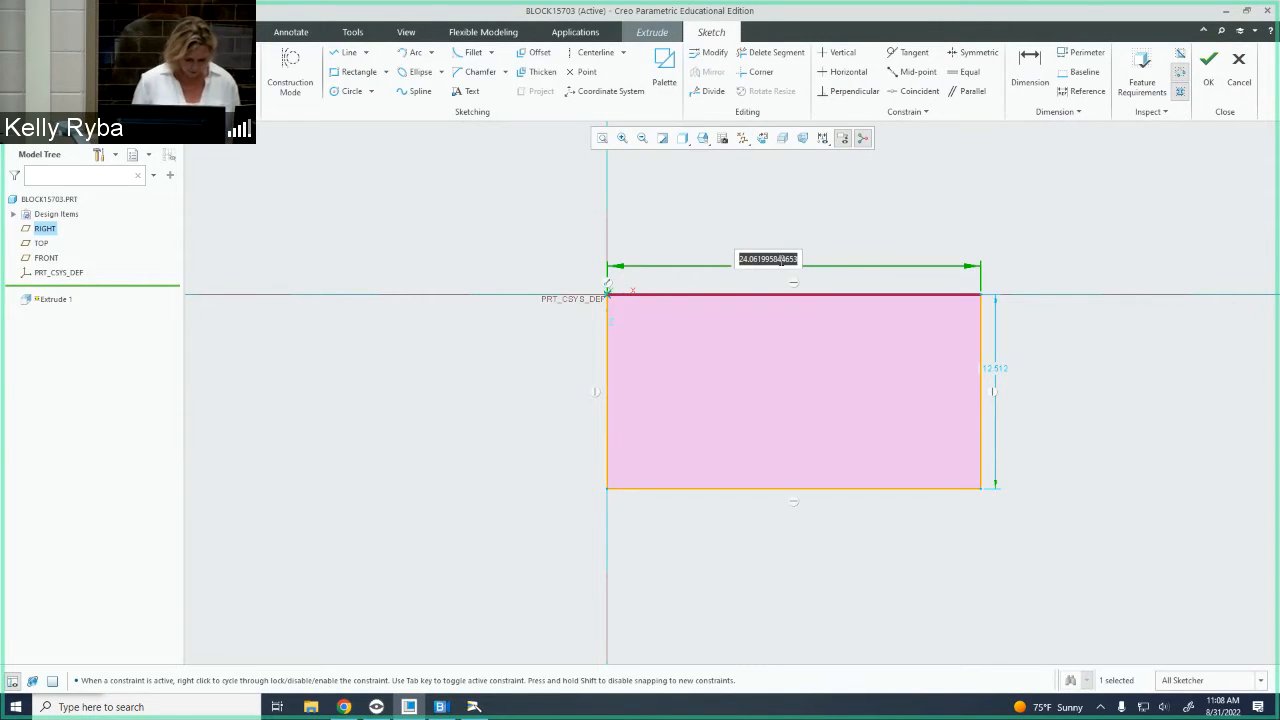
text(5)
key(Return)
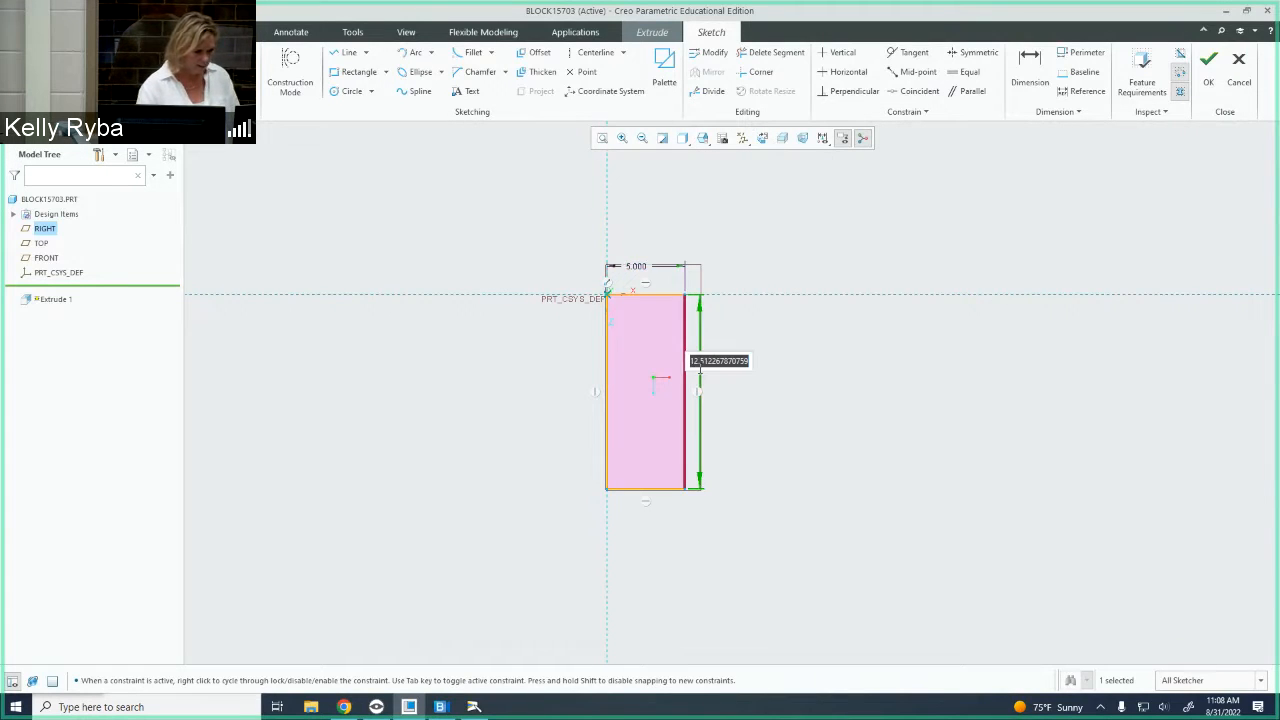
text(2)
key(Return)
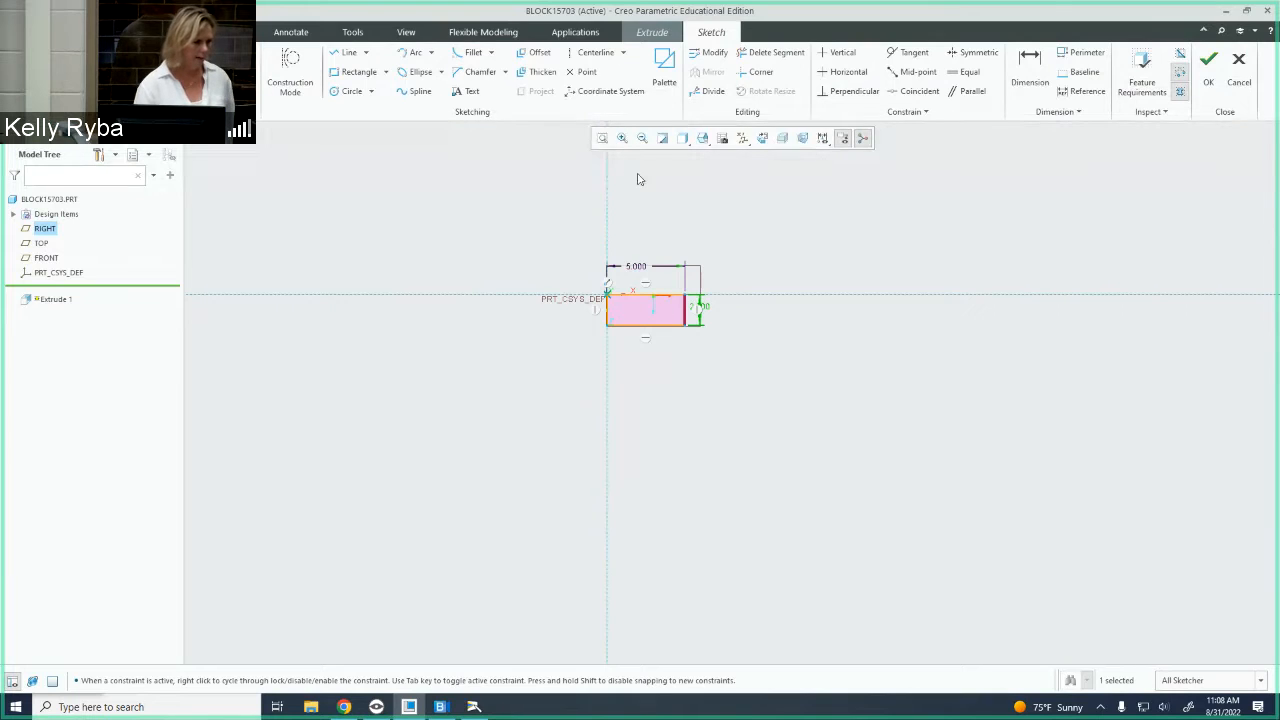
Move the width and height dimensions closer to the rectangle and check the sketch against the feature requirements.
click(603, 138)
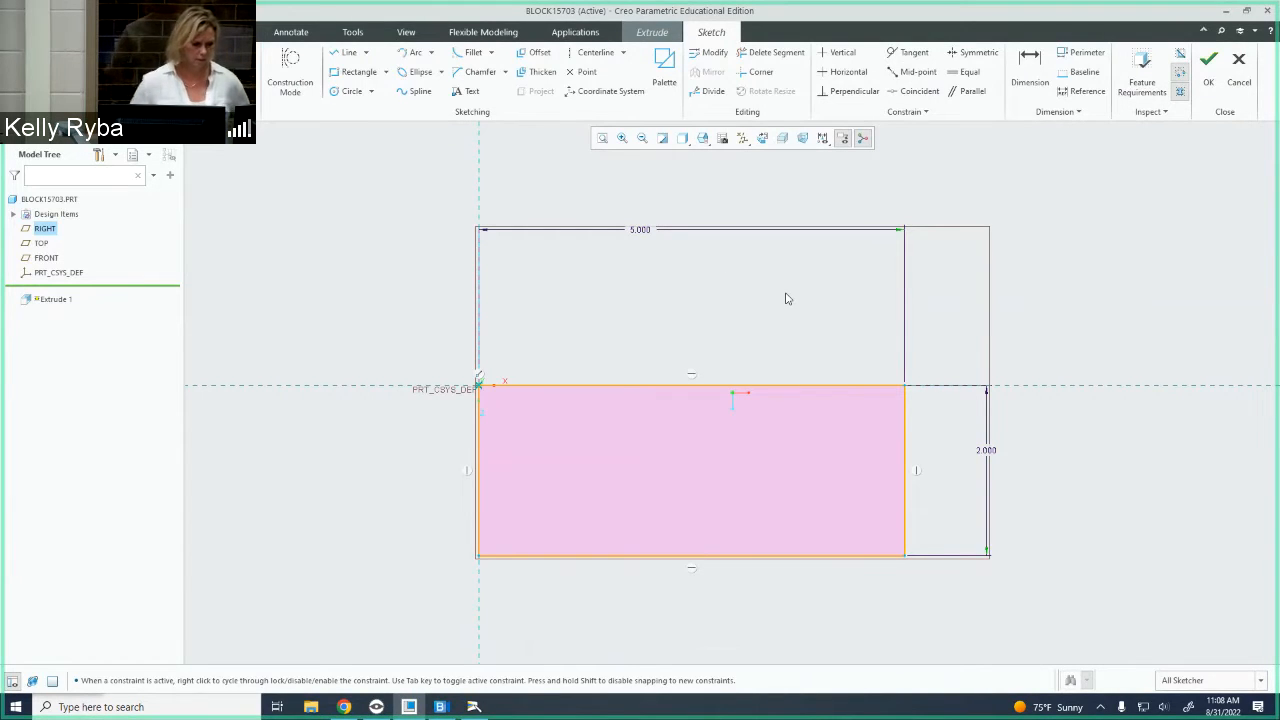
drag(660, 232, 683, 279)
drag(969, 456, 962, 447)
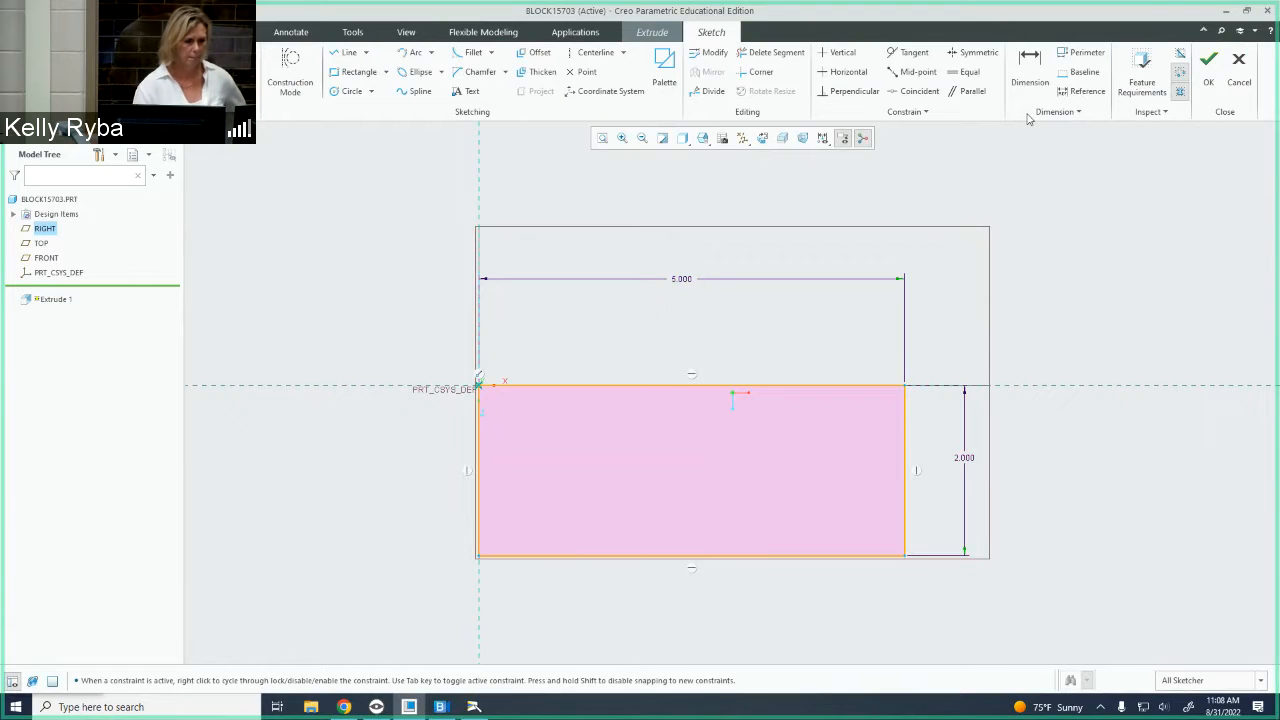
click(1128, 80)
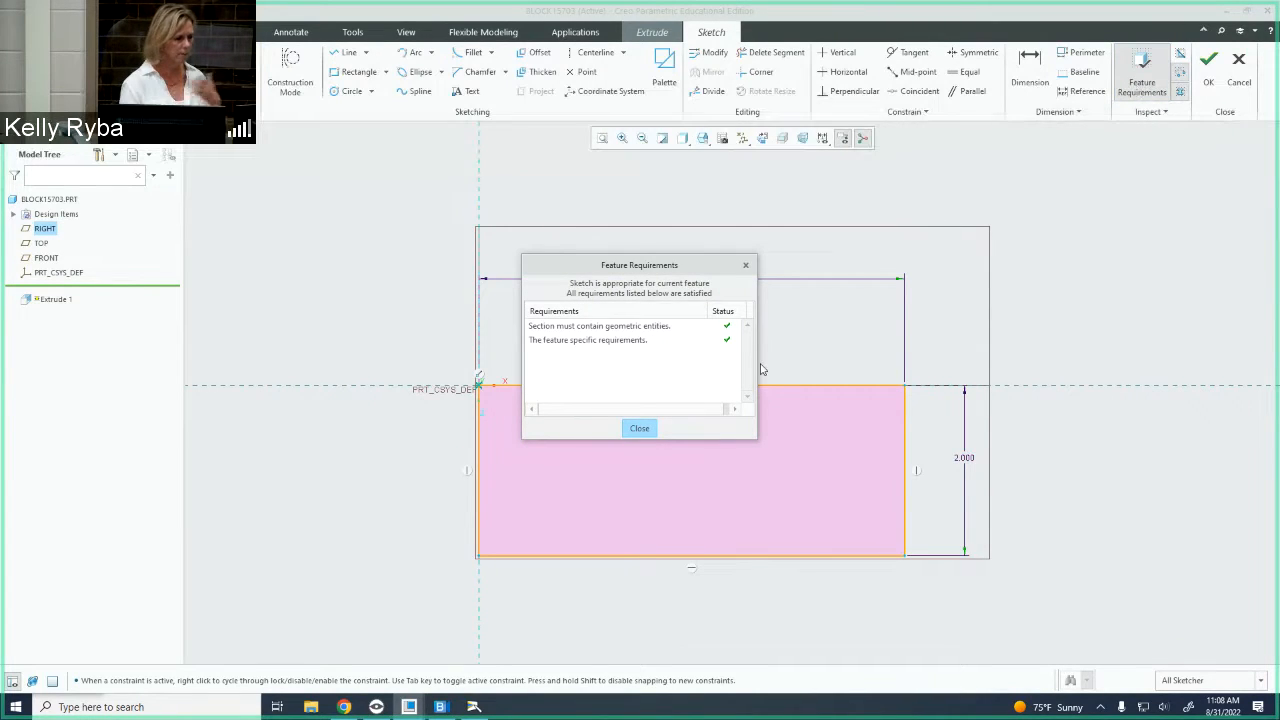
click(646, 431)
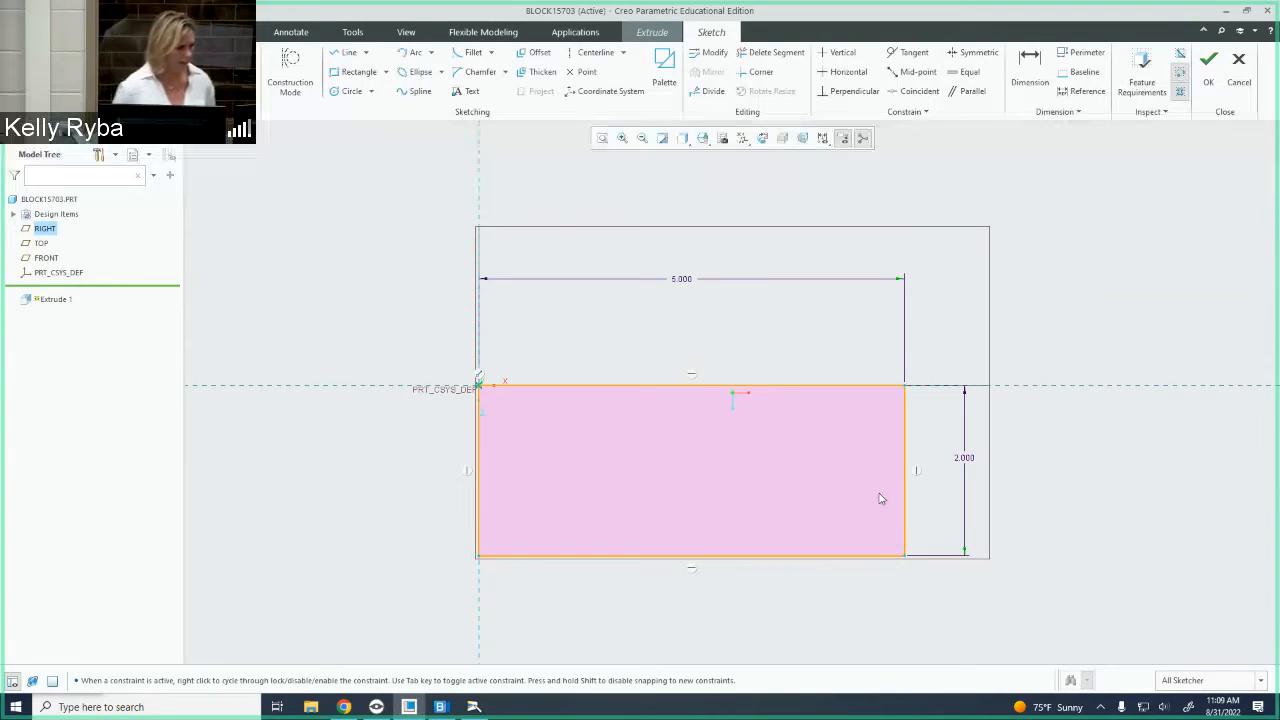
Add a circular fillet of about 0.54 radius at the rectangle's lower-right corner.
click(490, 56)
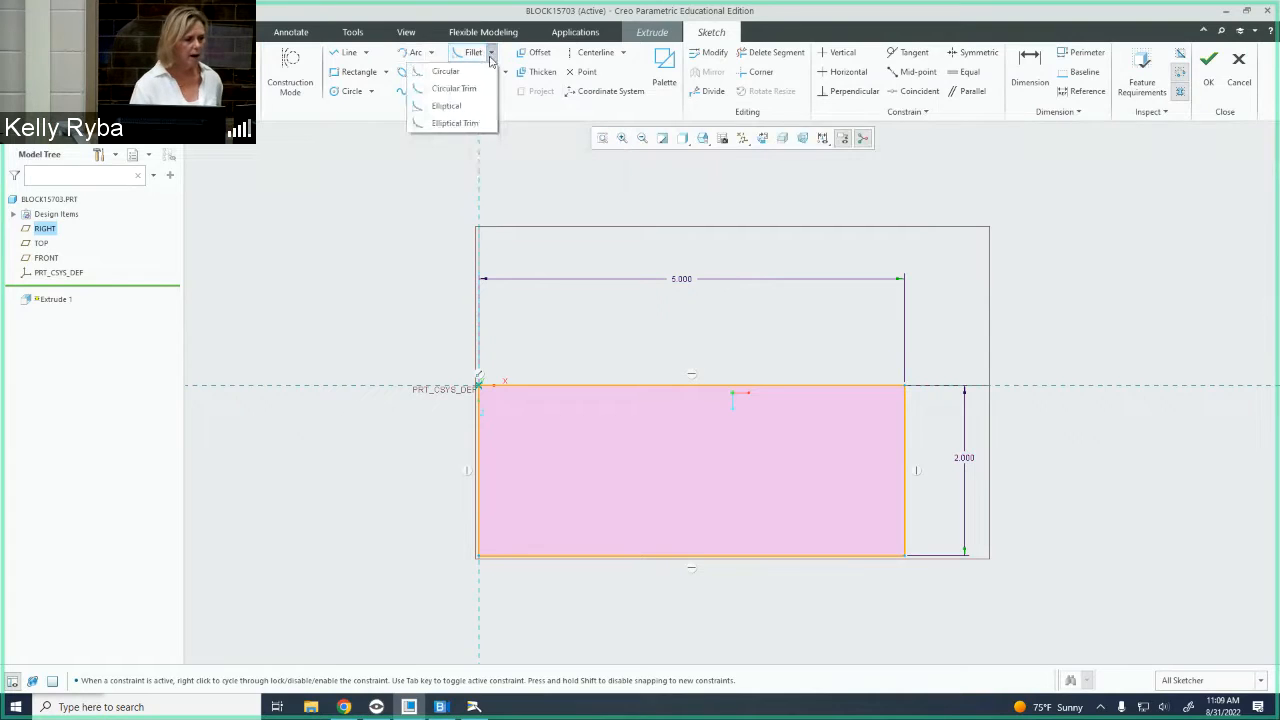
click(490, 56)
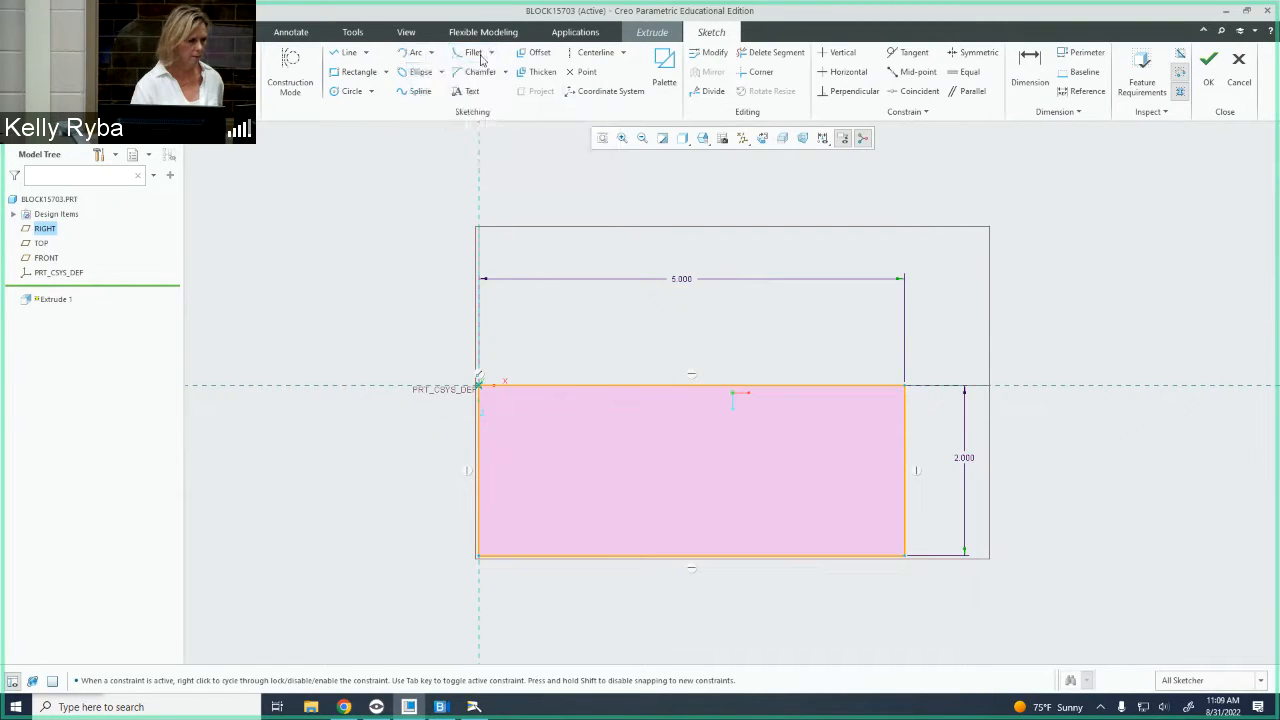
click(473, 55)
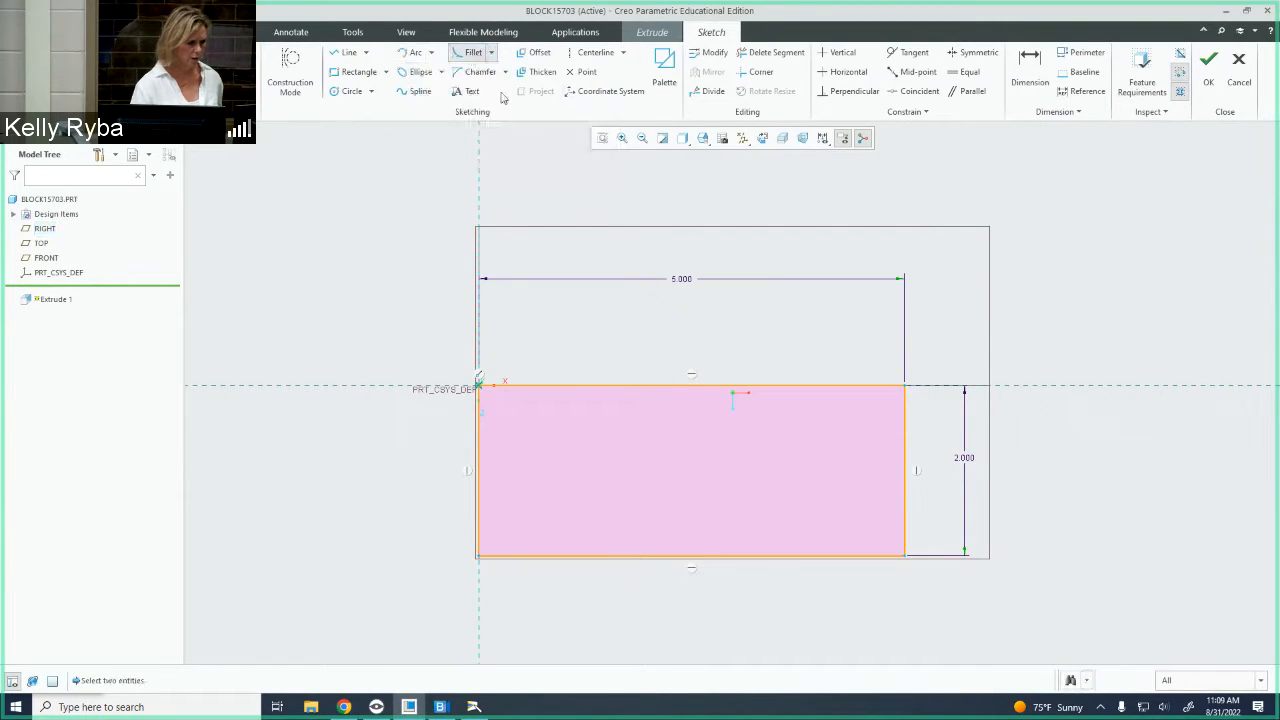
click(491, 54)
click(490, 56)
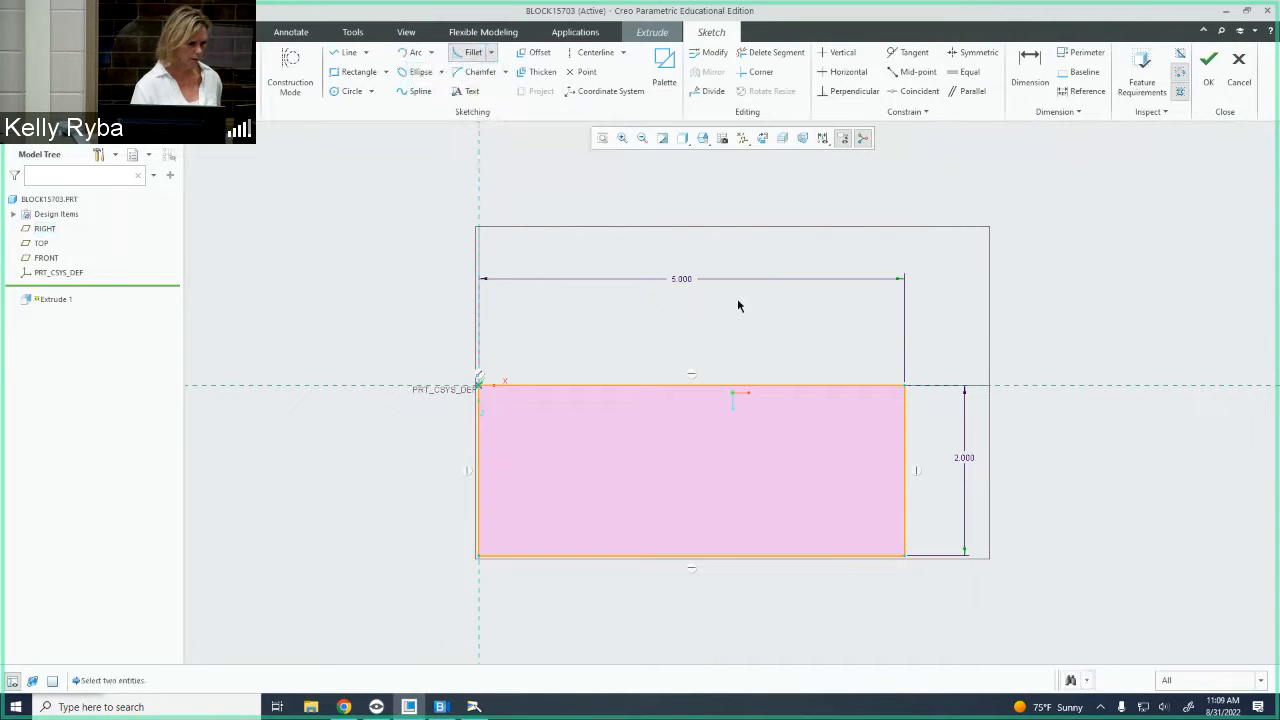
click(905, 515)
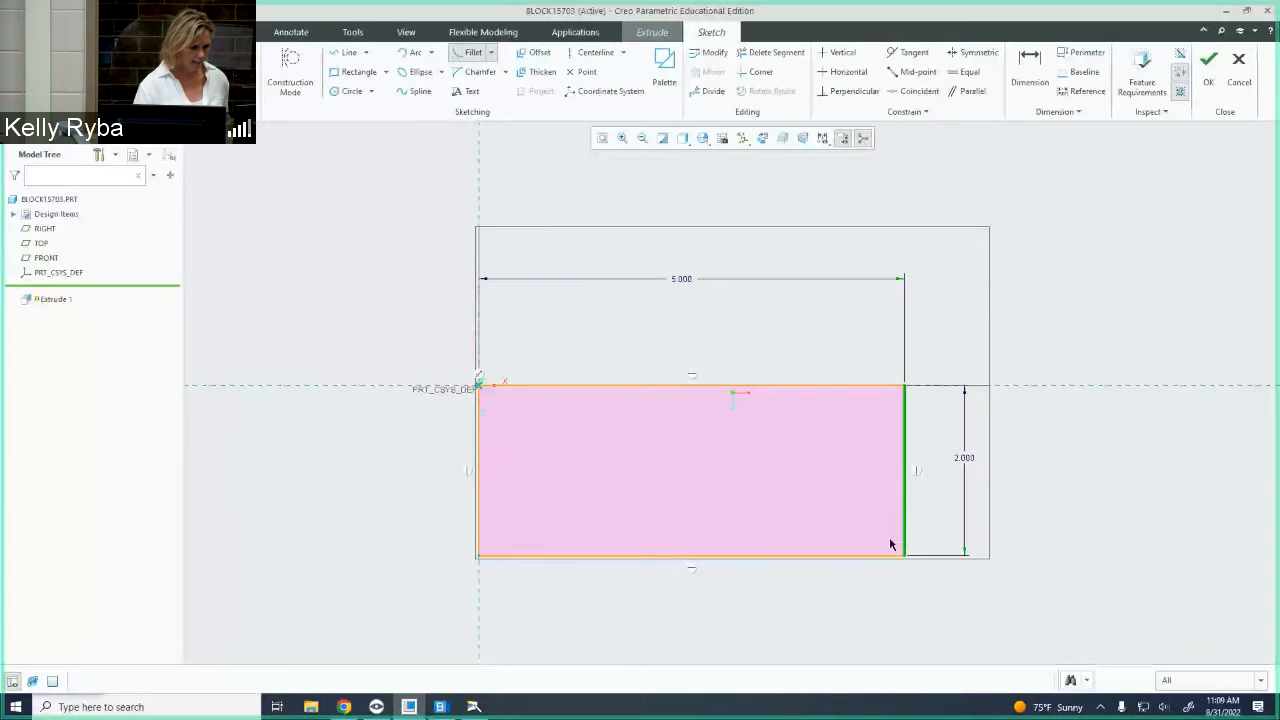
click(853, 556)
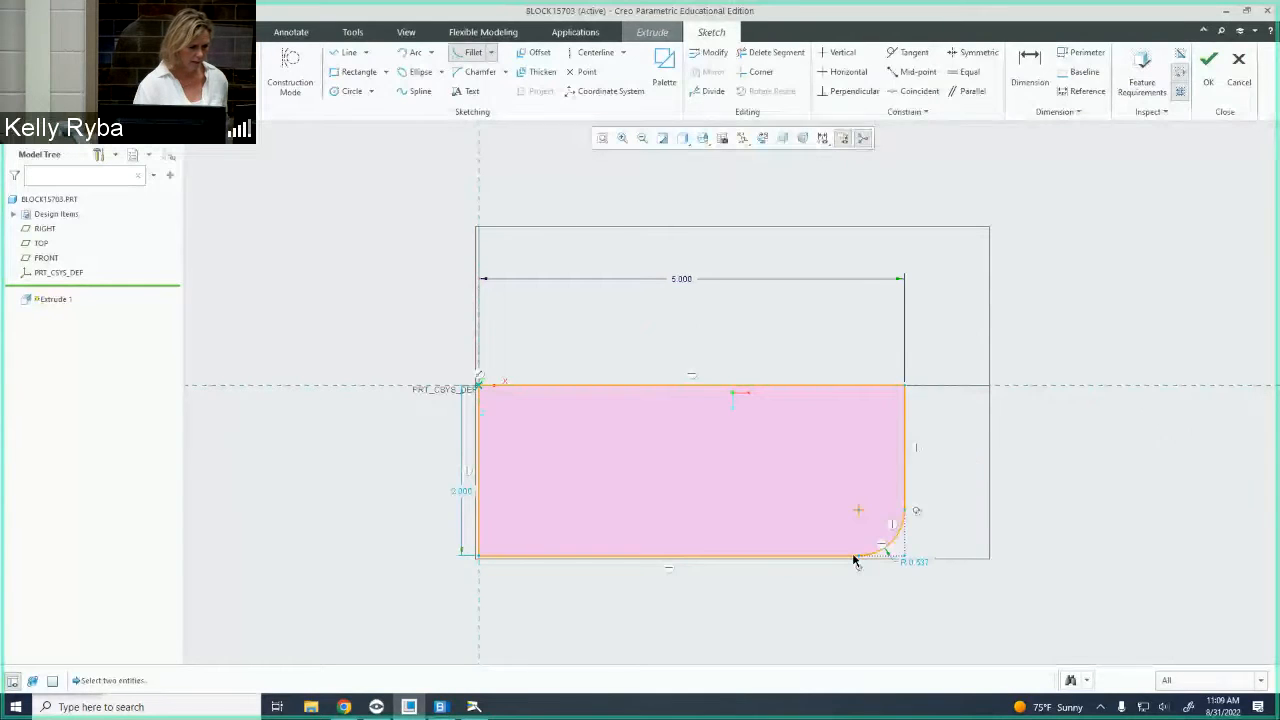
middle_click(968, 495)
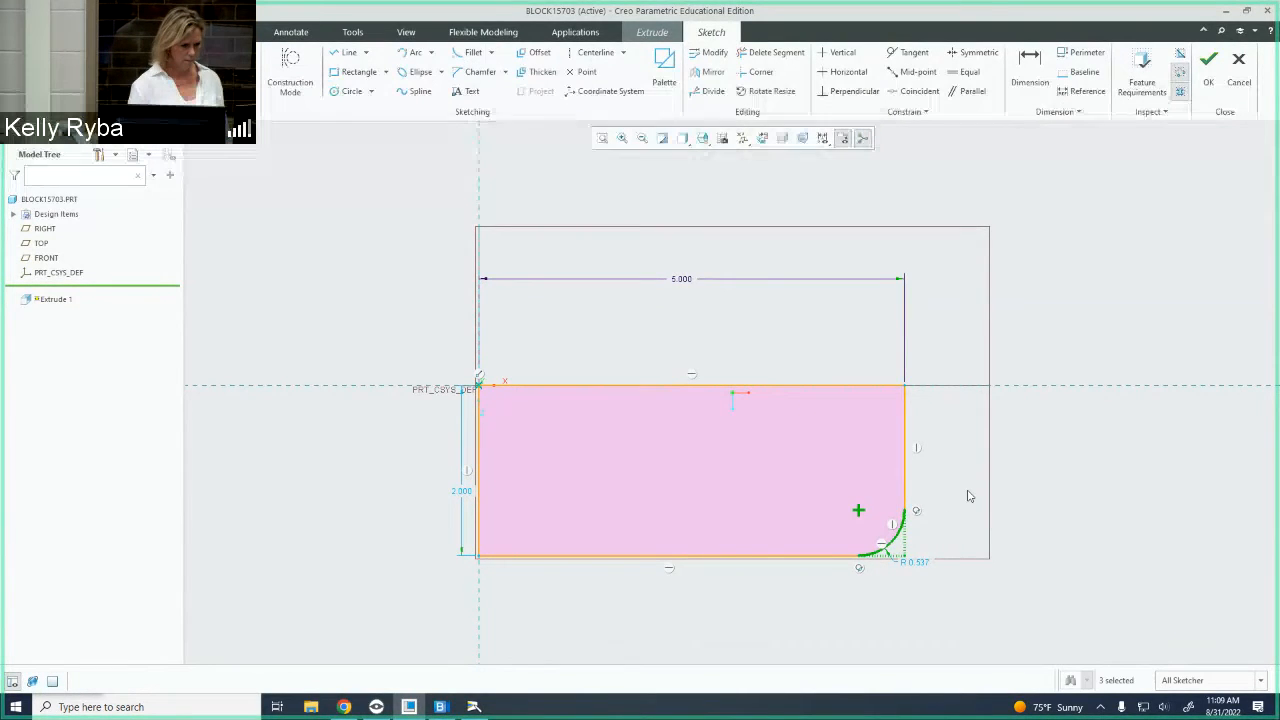
Set the corner fillet's radius to 1 and move its dimension text clear of the rectangle.
double_click(913, 563)
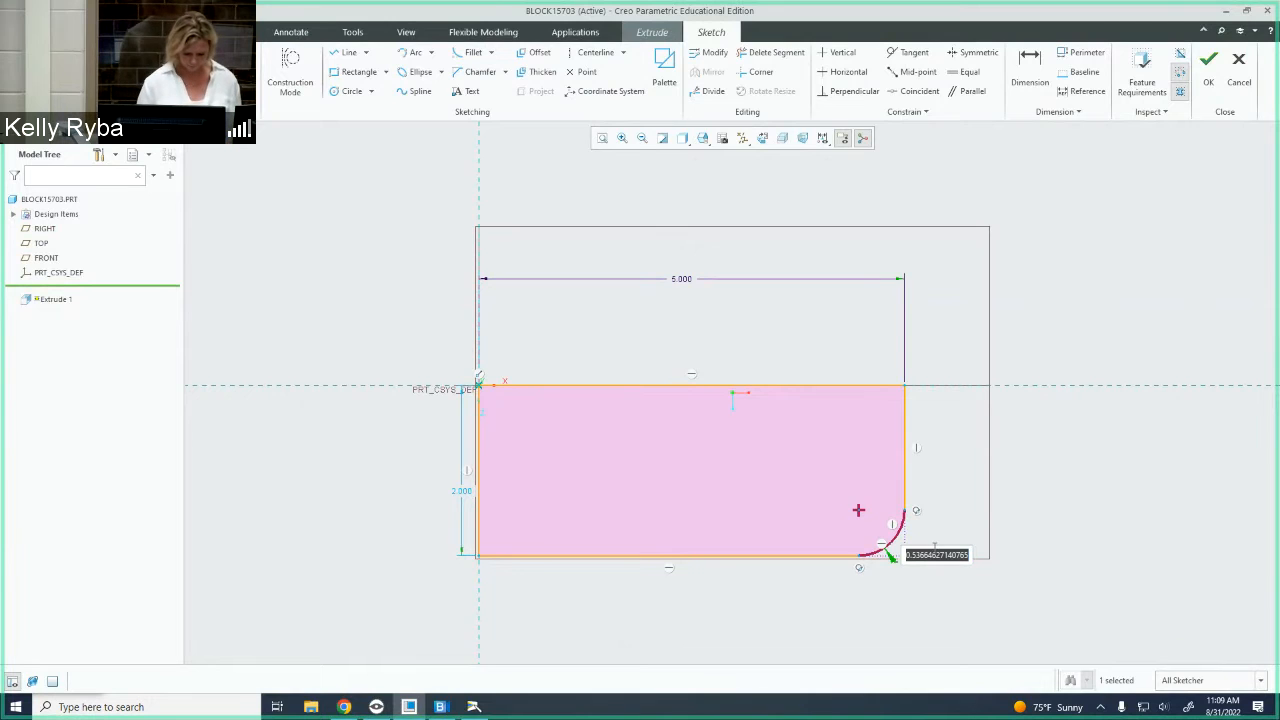
text(1)
key(Return)
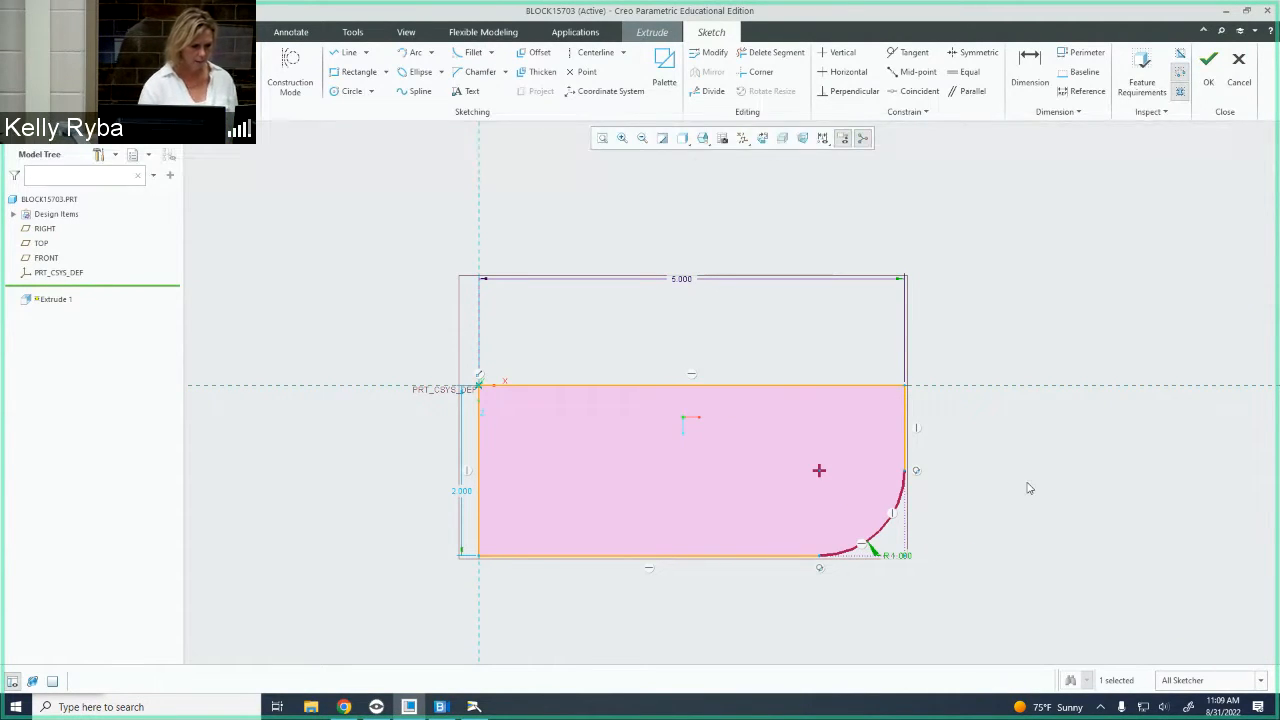
click(1019, 531)
scroll(926, 556, down, 3)
drag(877, 563, 909, 587)
scroll(1015, 528, up, 3)
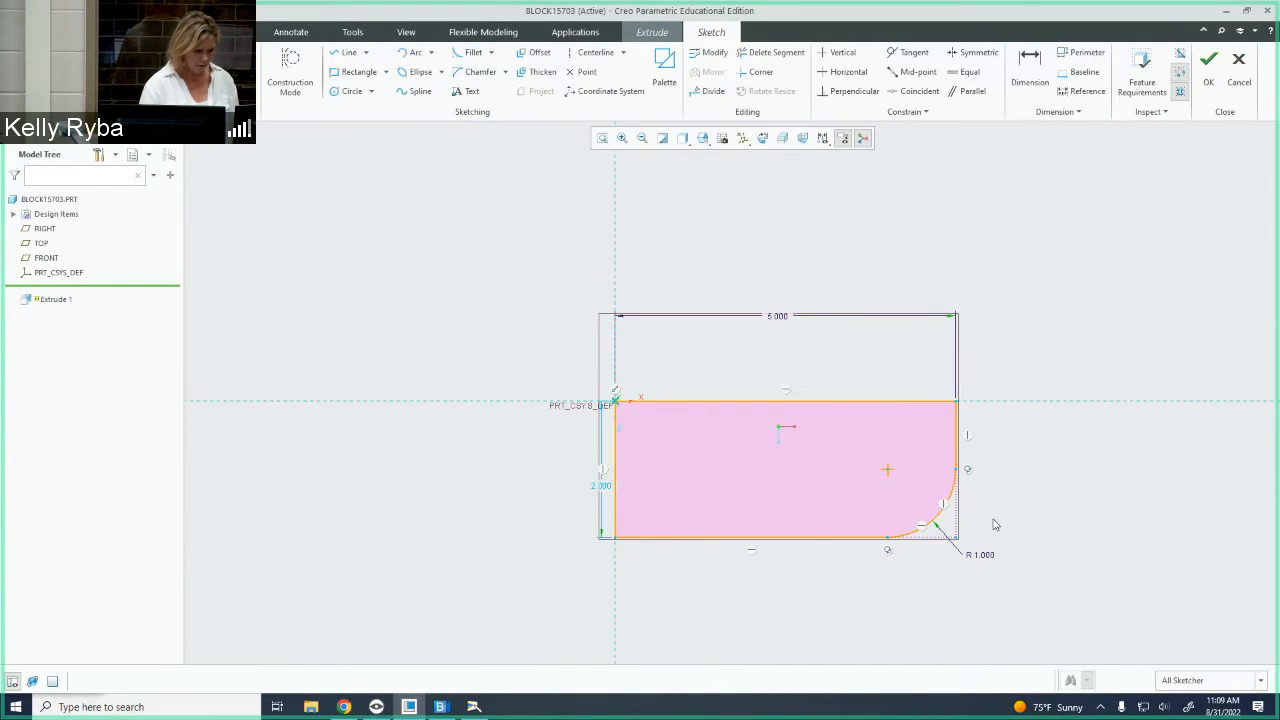
Move the height dimension farther from the rectangle's left edge and set it to 2.
drag(597, 467, 563, 473)
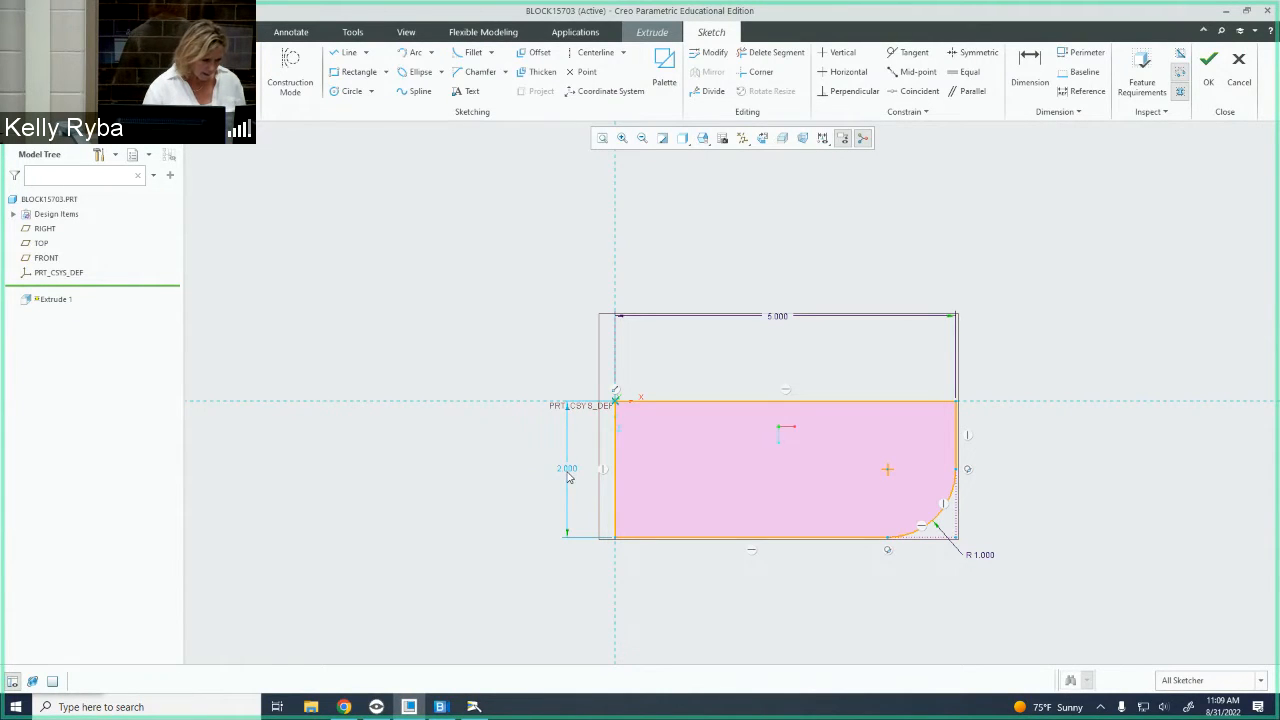
double_click(568, 470)
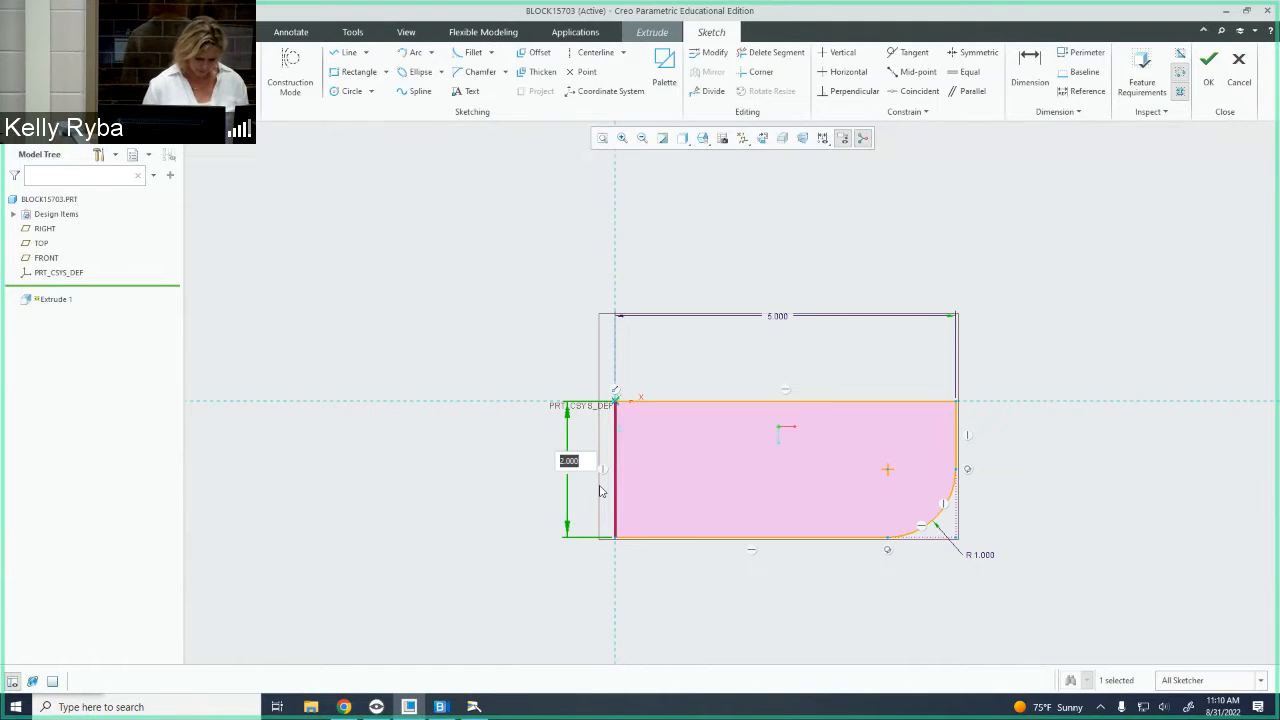
text(2)
key(Return)
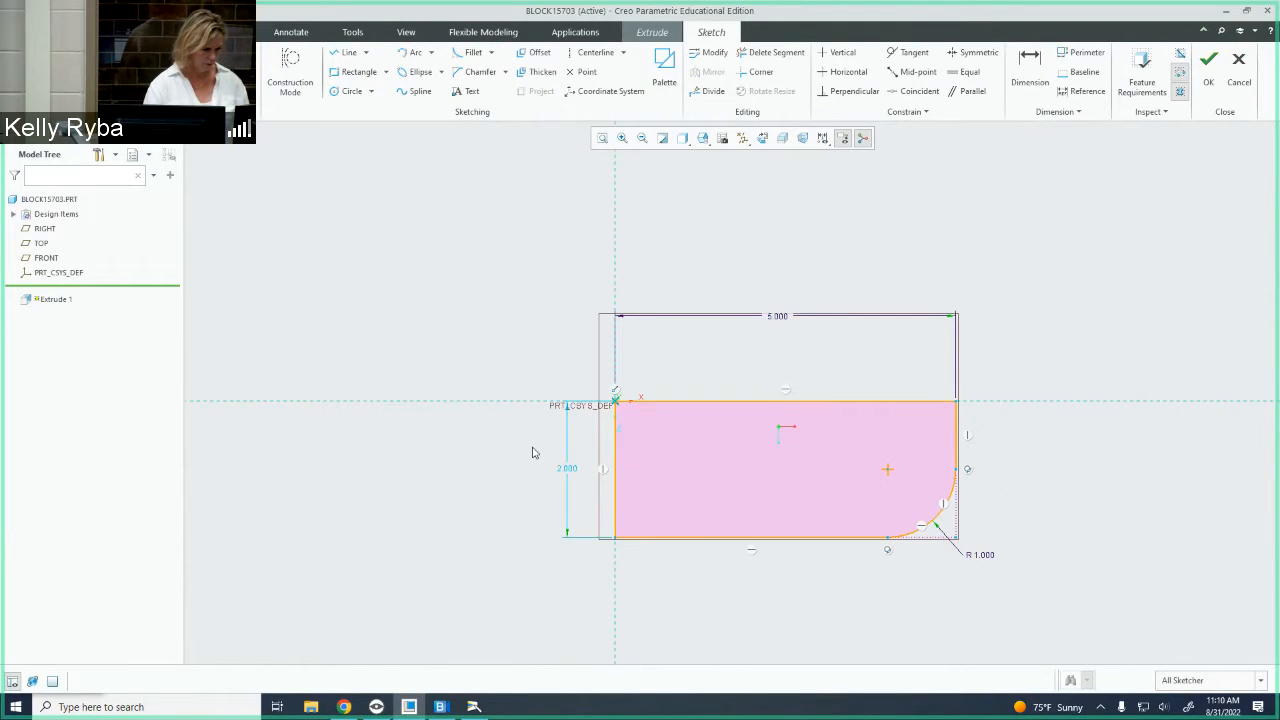
Check the filleted sketch against the feature requirements and finish the sketch.
scroll(534, 453, down, 2)
scroll(606, 471, up, 4)
scroll(606, 473, down, 2)
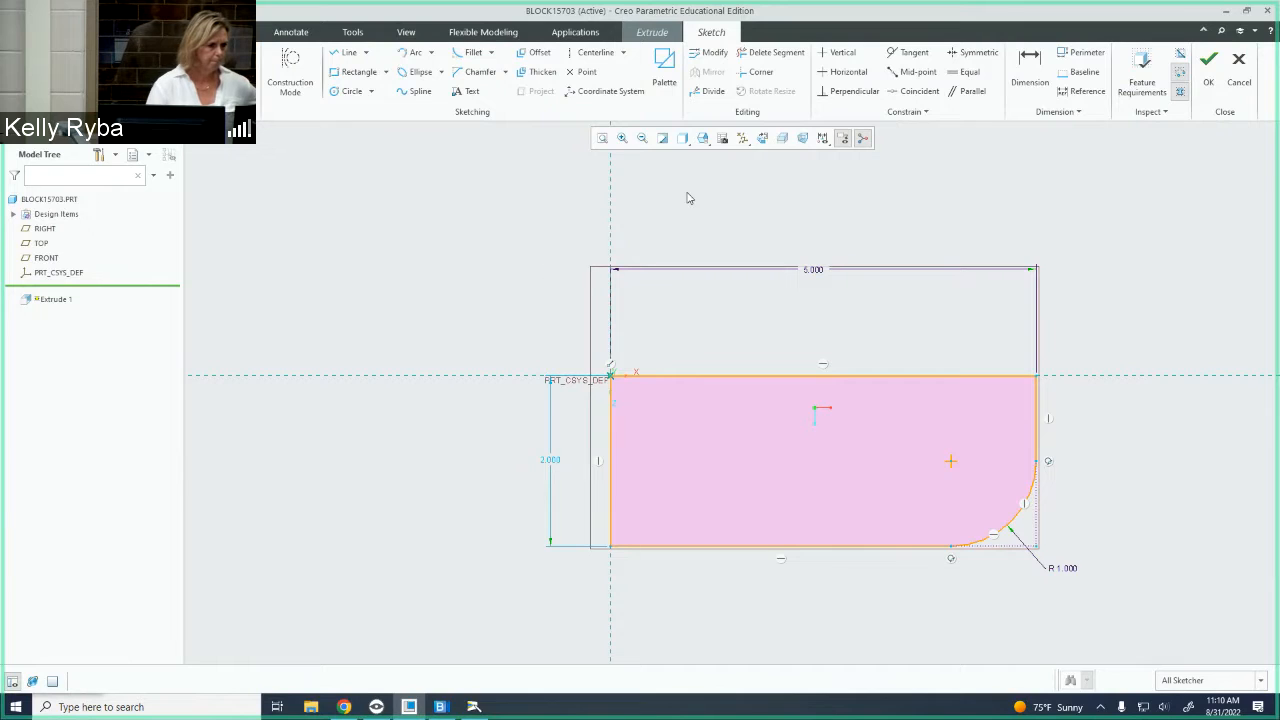
click(602, 137)
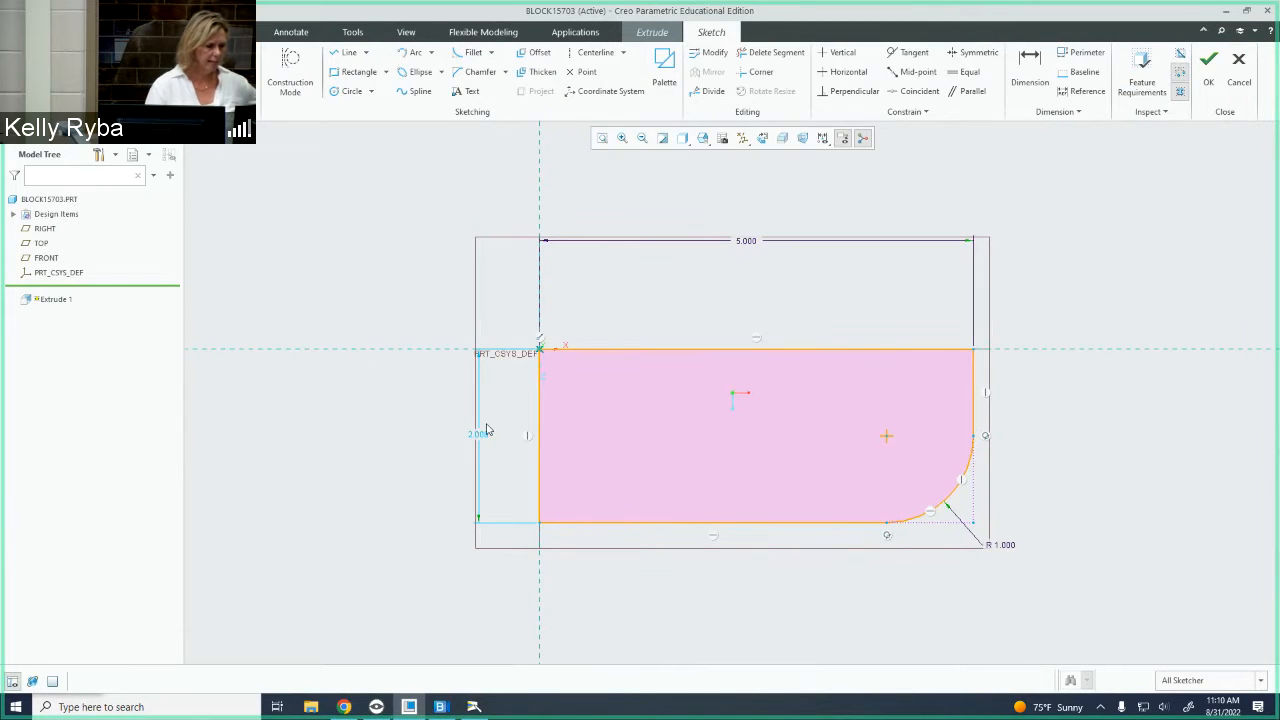
click(1145, 88)
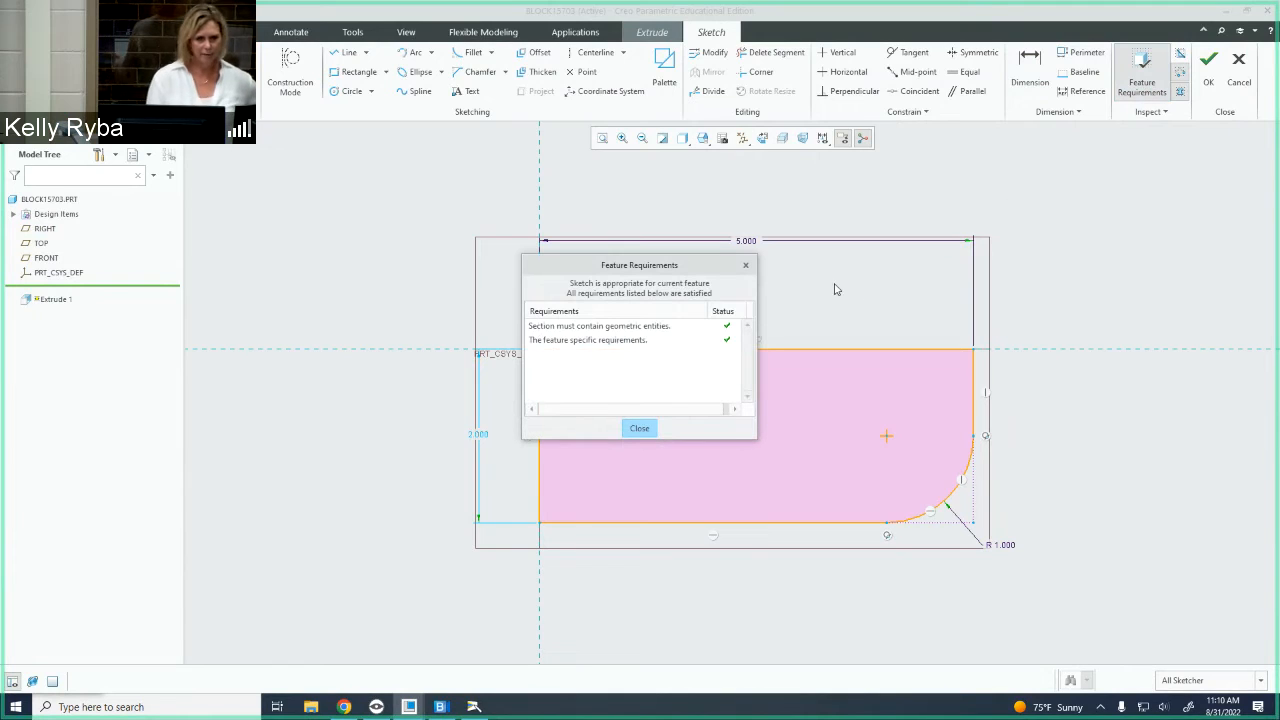
click(640, 428)
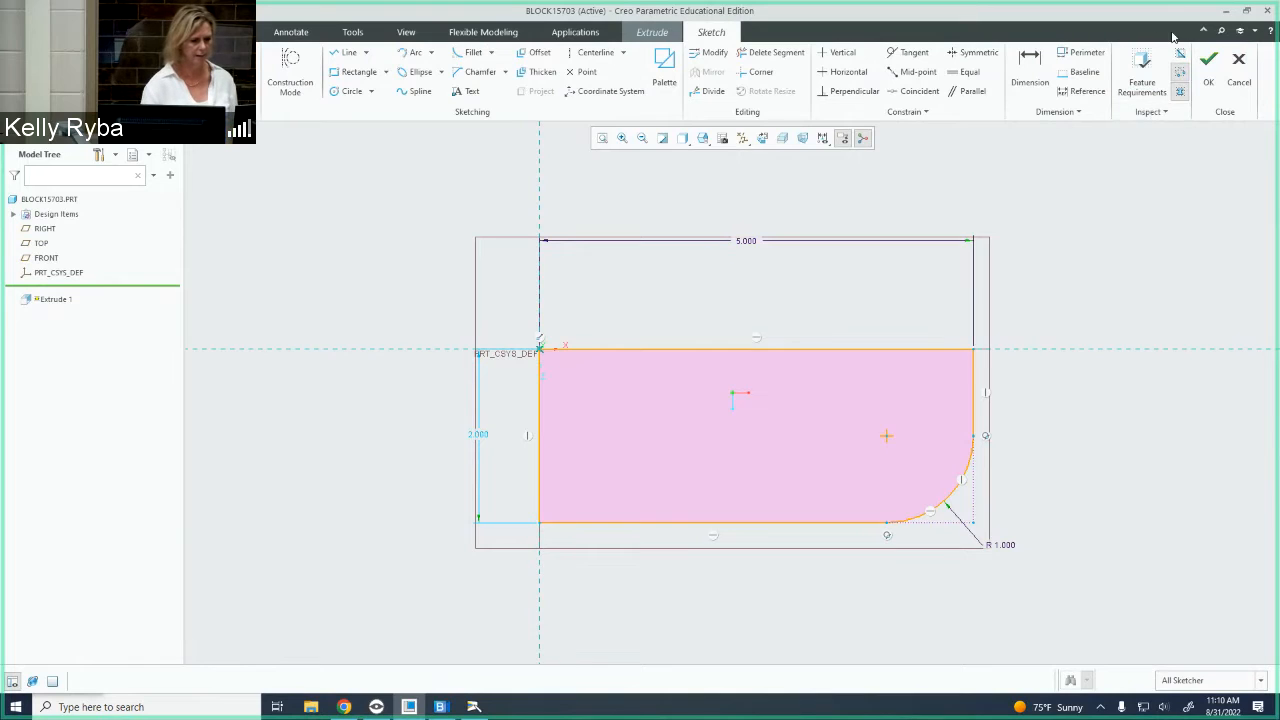
click(1155, 86)
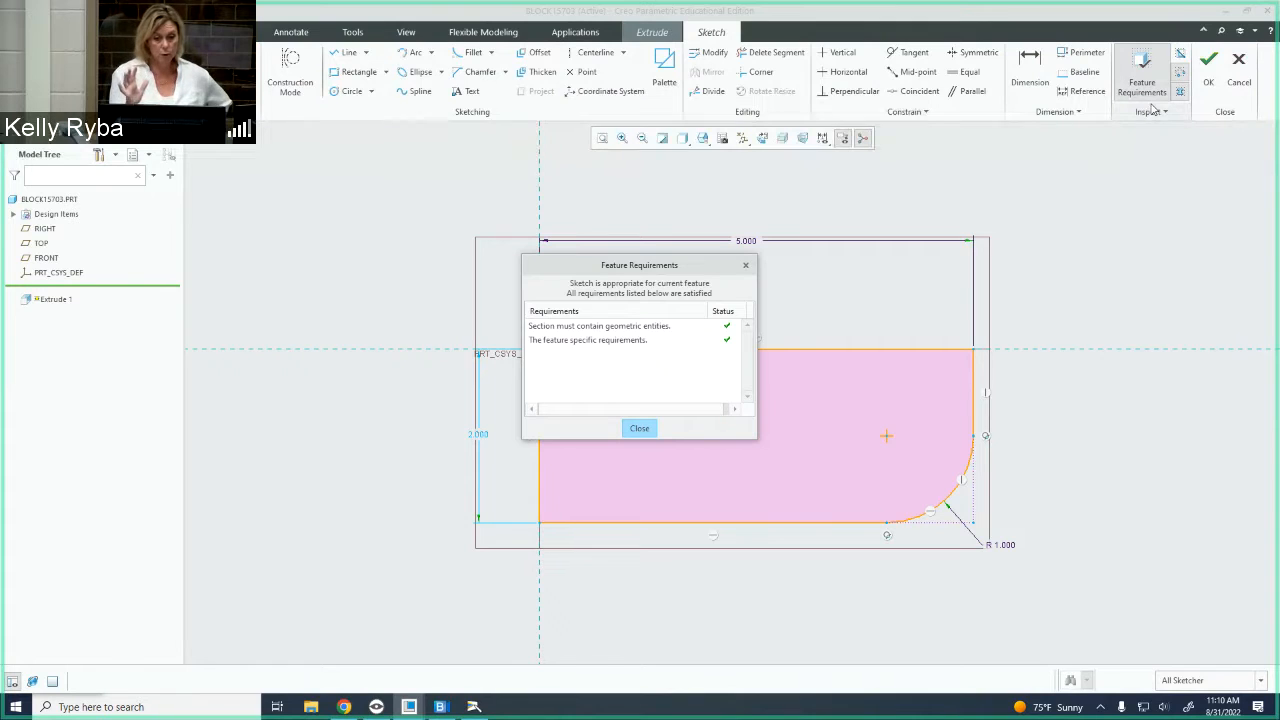
click(644, 429)
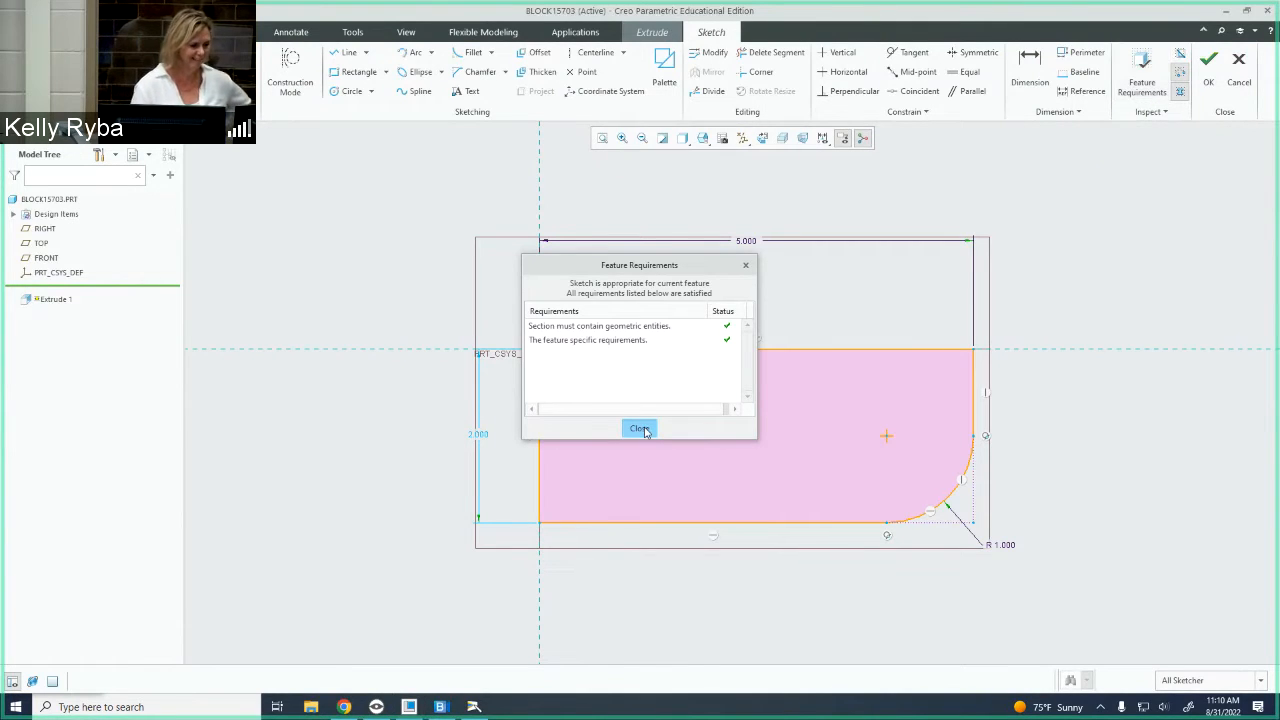
click(1207, 80)
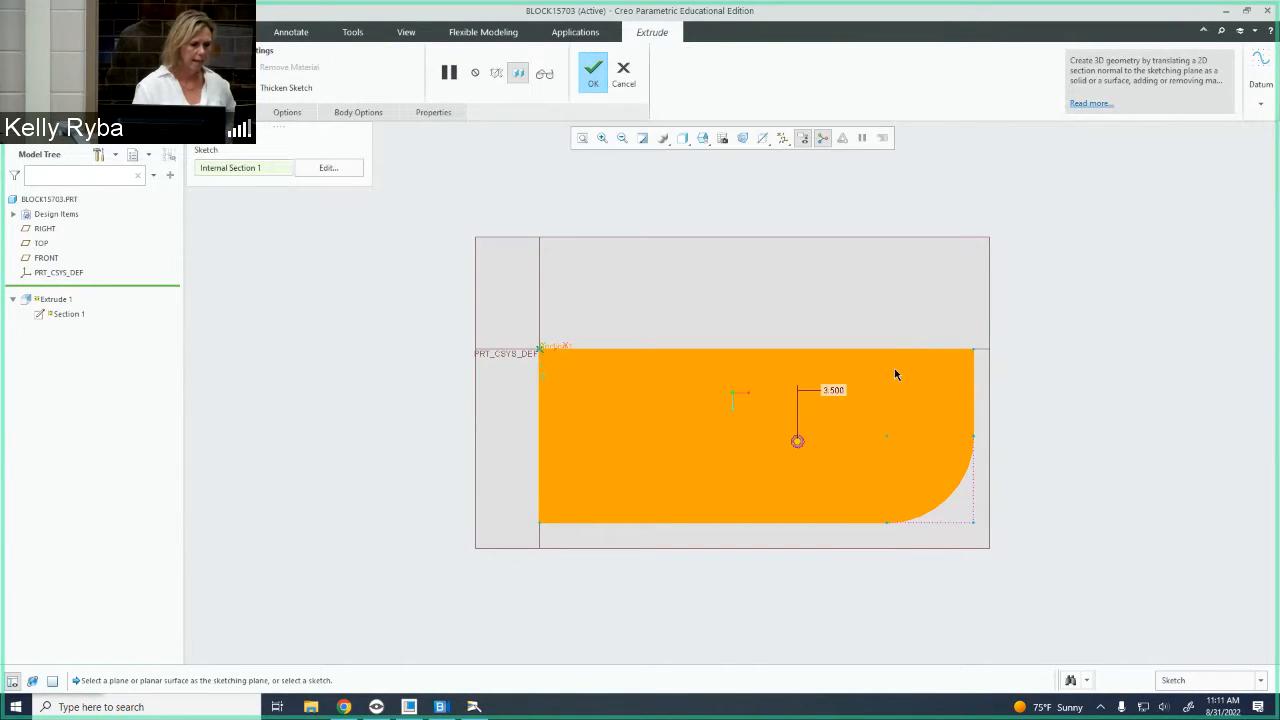
Flip the extrusion direction to the opposite side of the TOP sketch plane and back again.
middle_drag(891, 371, 855, 403)
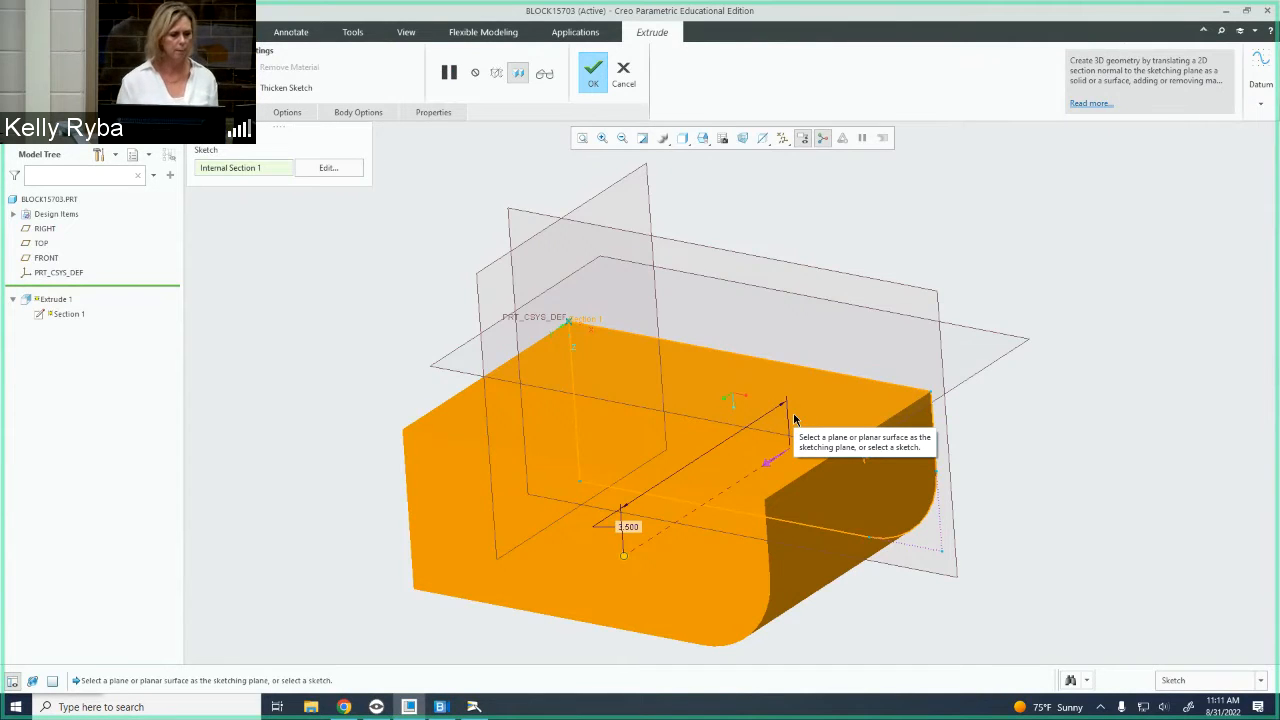
mouse_move(794, 420)
middle_down()
mouse_move(851, 449)
mouse_move(800, 428)
middle_up()
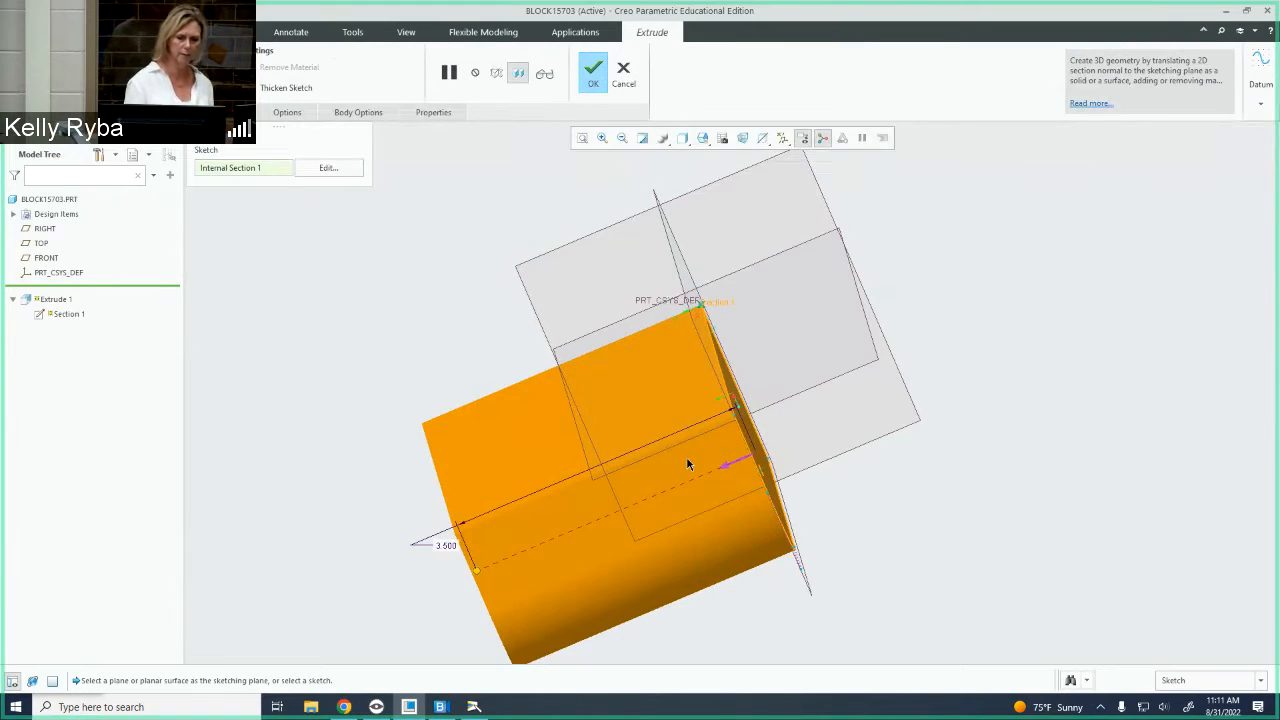
middle_drag(691, 434, 700, 424)
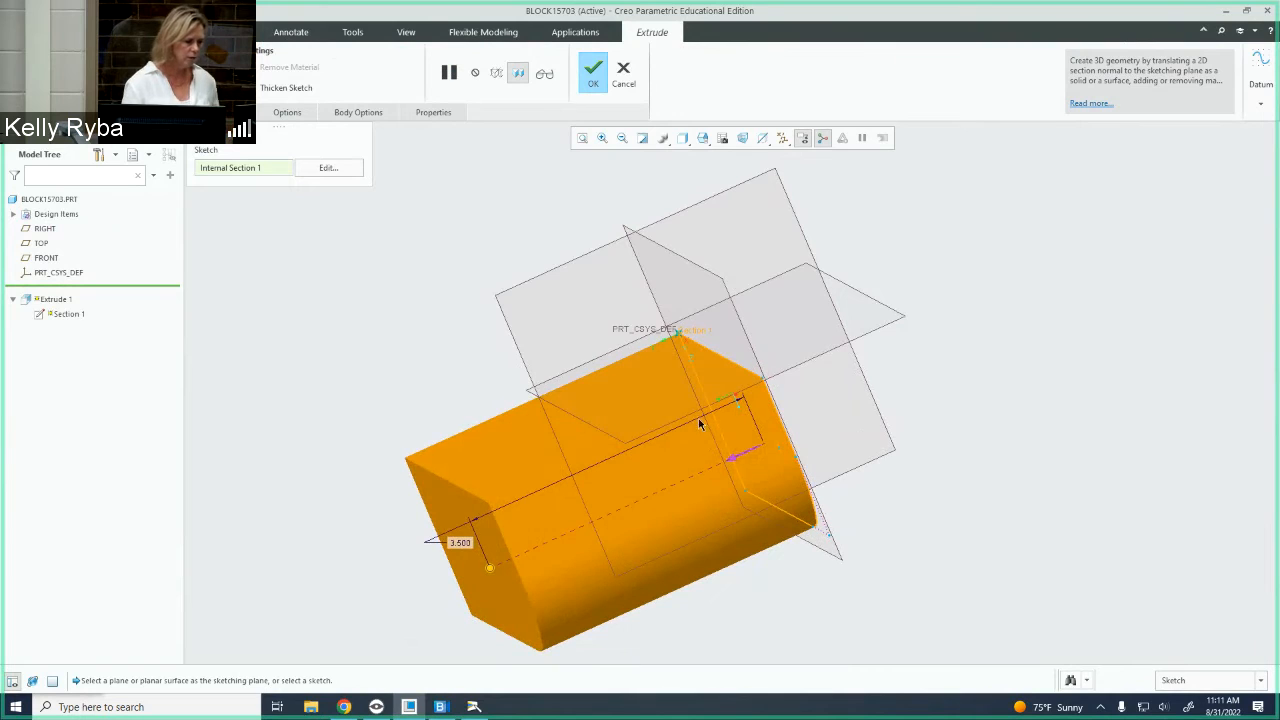
click(738, 457)
click(776, 443)
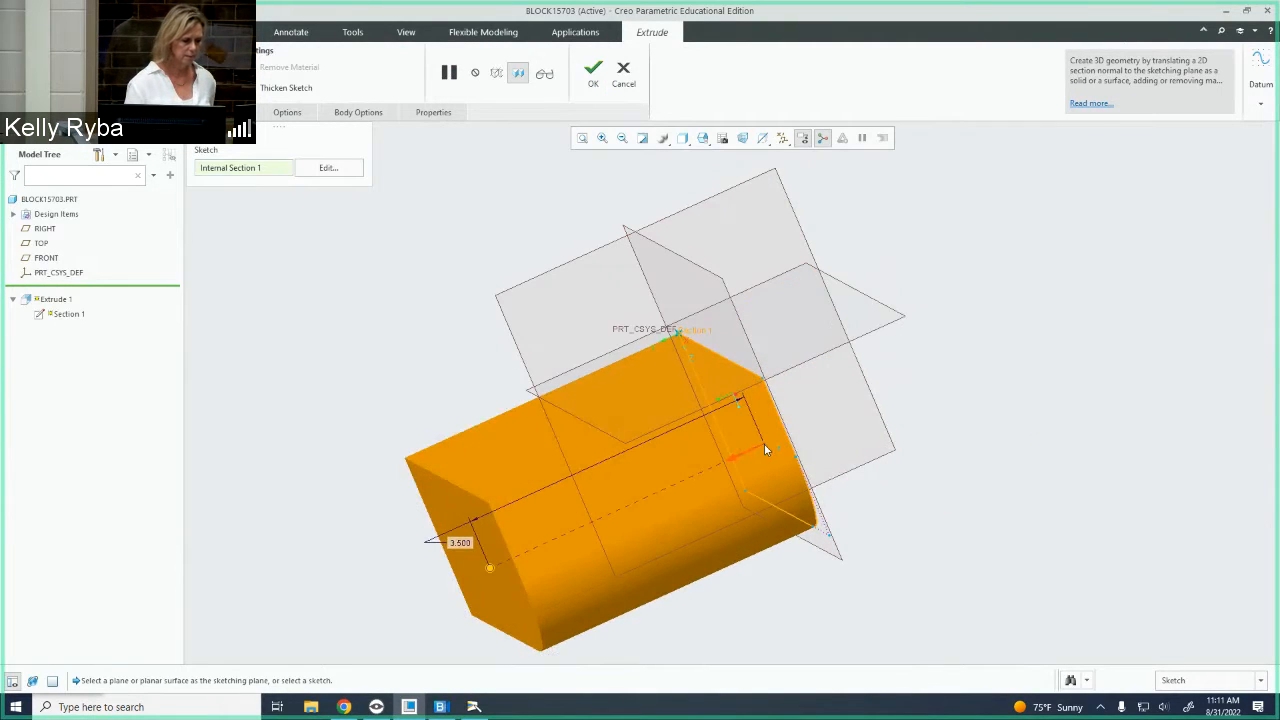
click(751, 453)
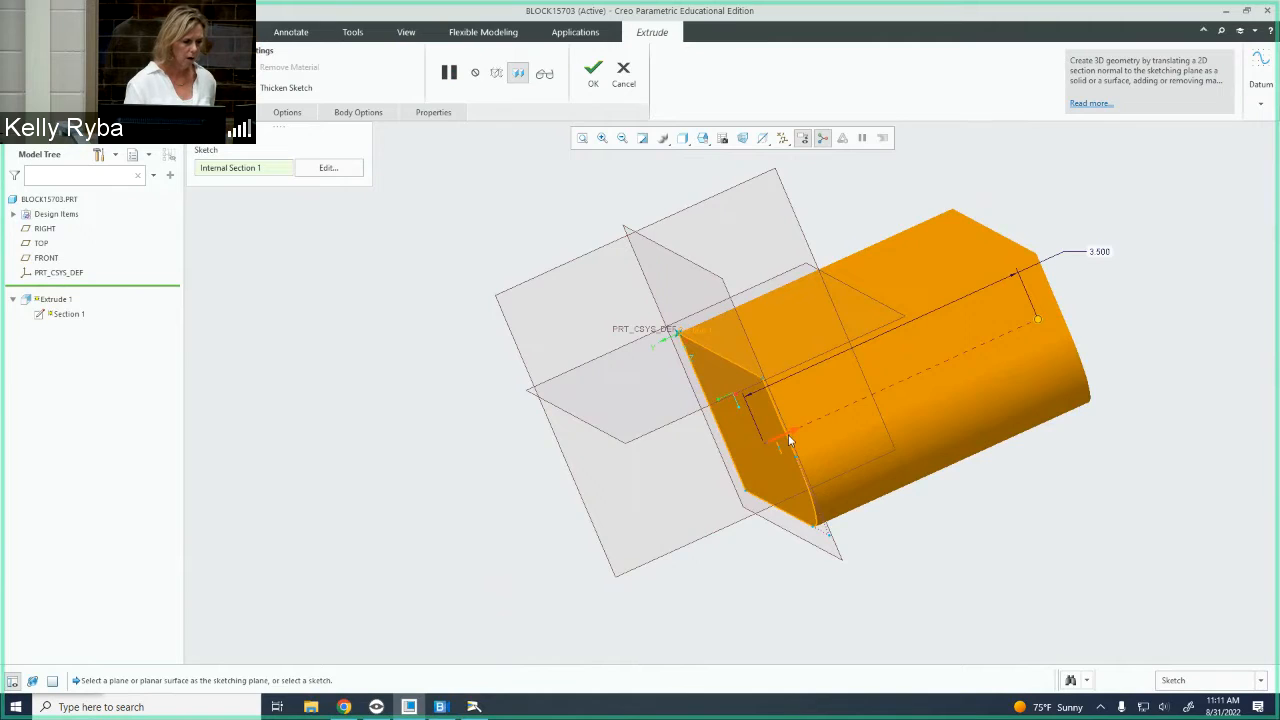
click(788, 434)
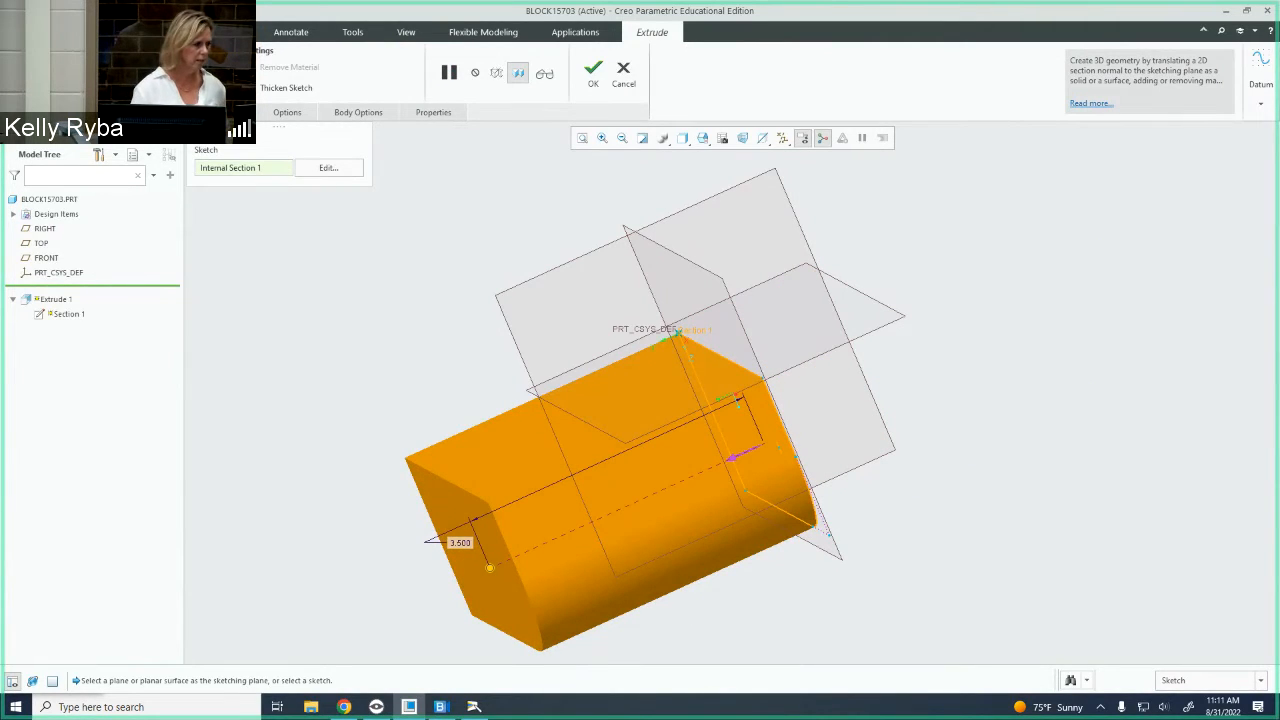
click(746, 451)
click(593, 73)
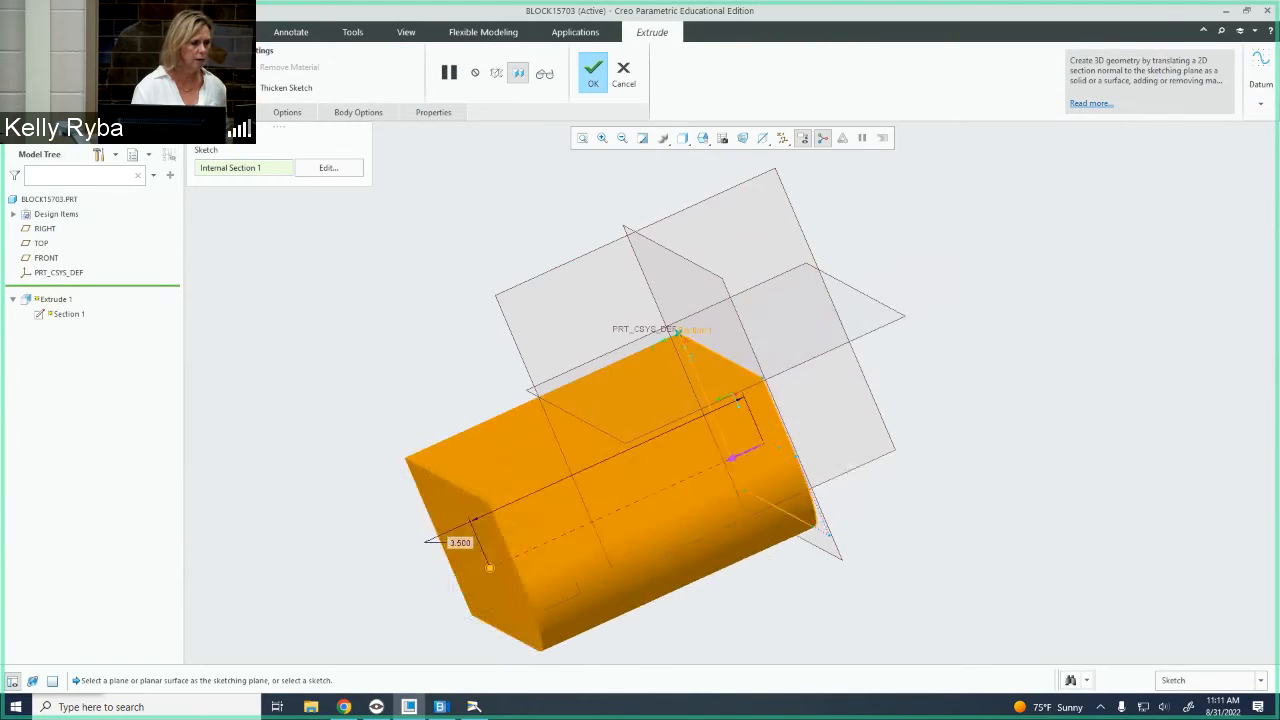
click(746, 451)
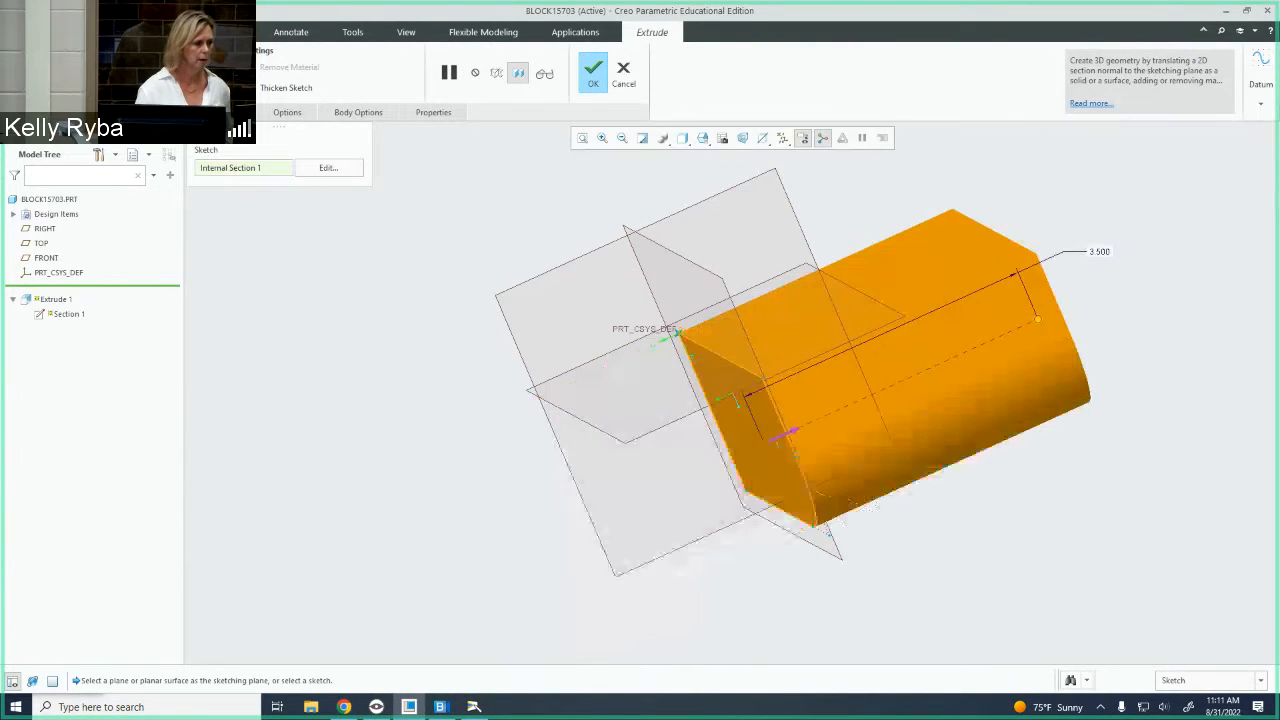
click(786, 433)
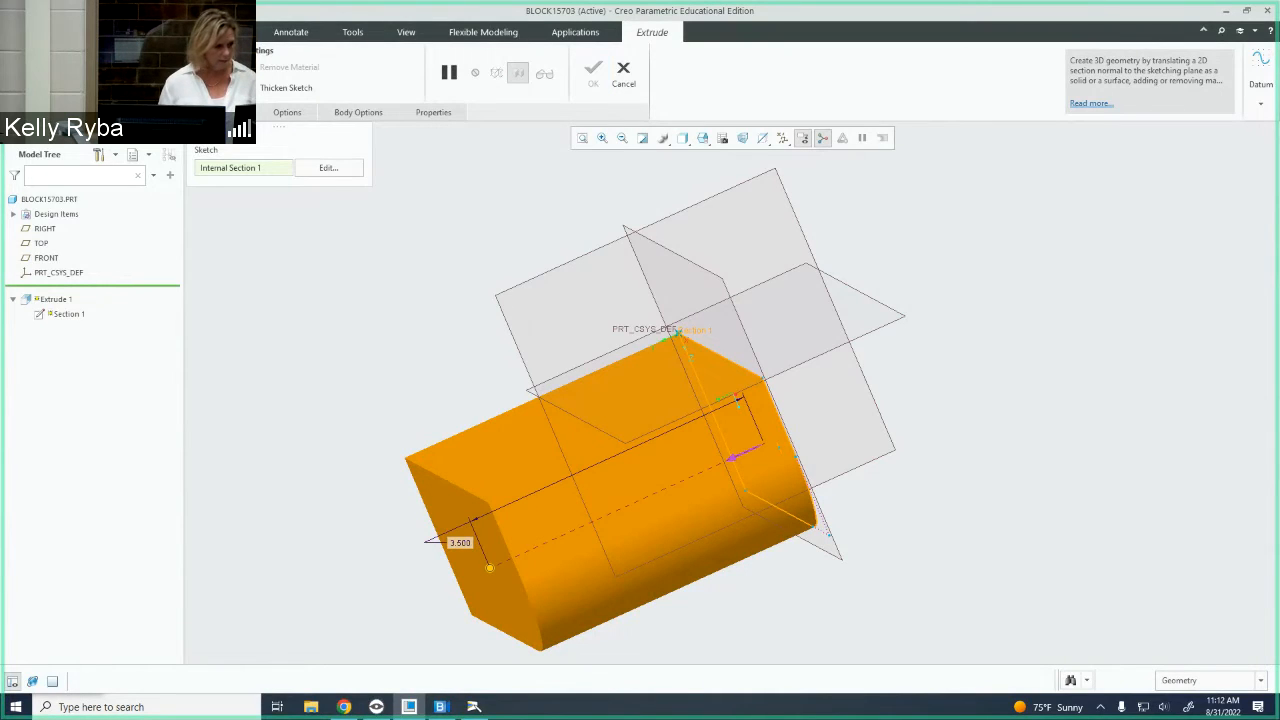
Set the base extrusion's depth to 0.5, preview the solid and complete the feature.
key(Return)
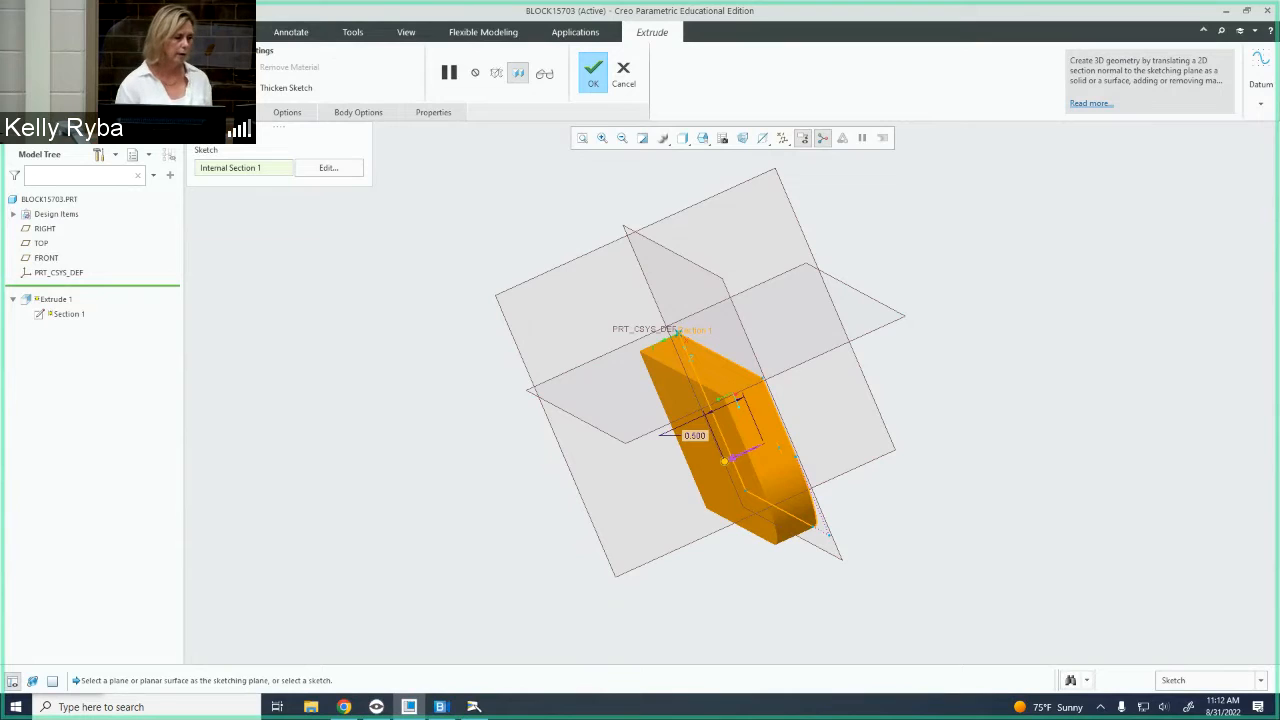
click(545, 76)
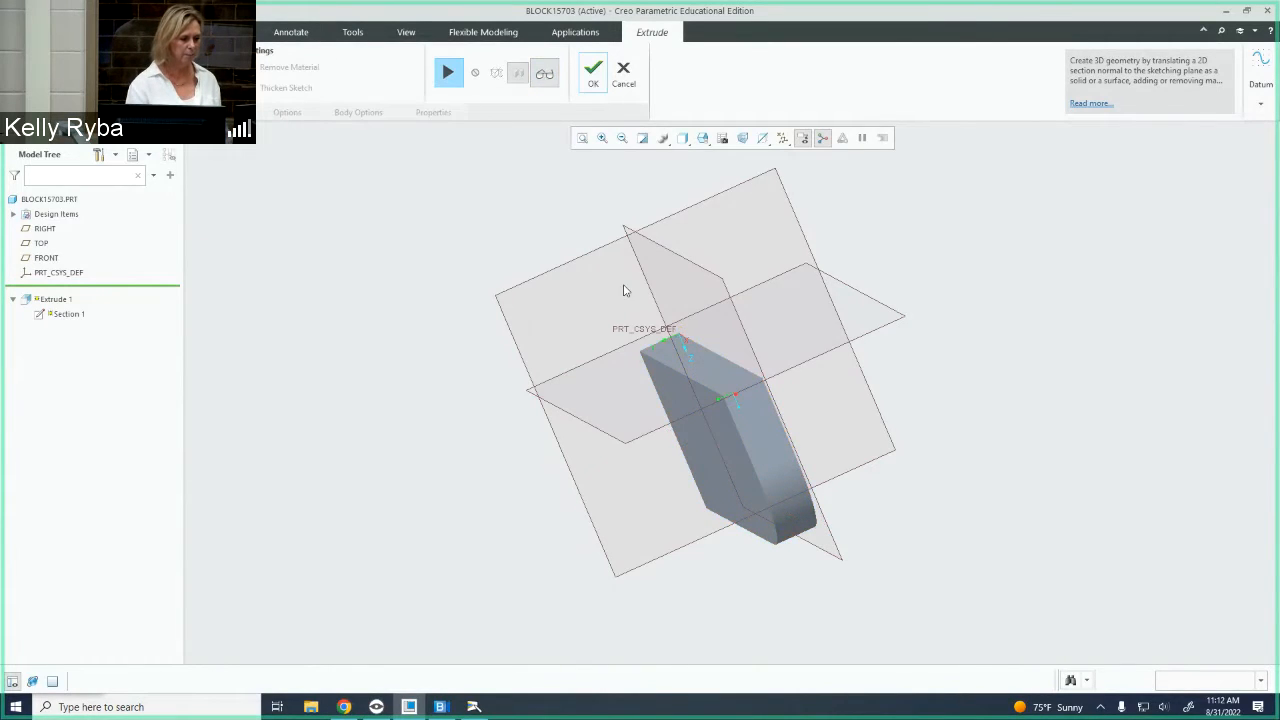
middle_drag(626, 286, 722, 348)
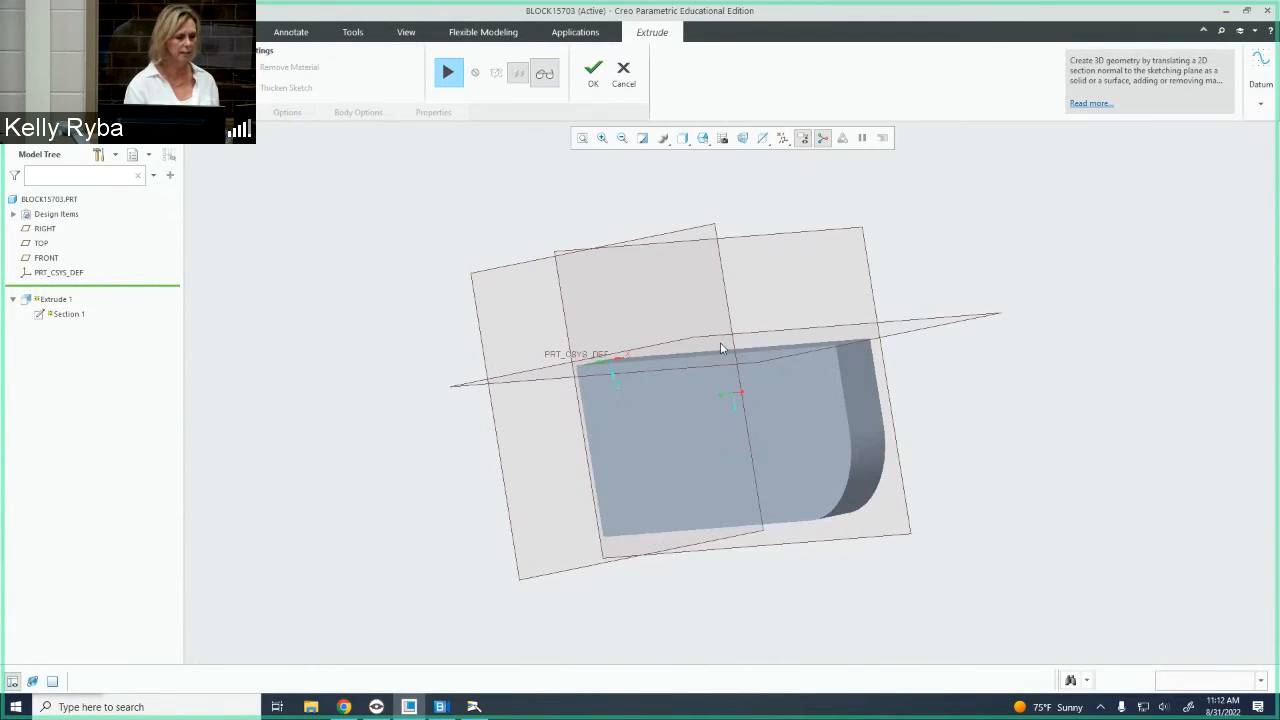
click(595, 76)
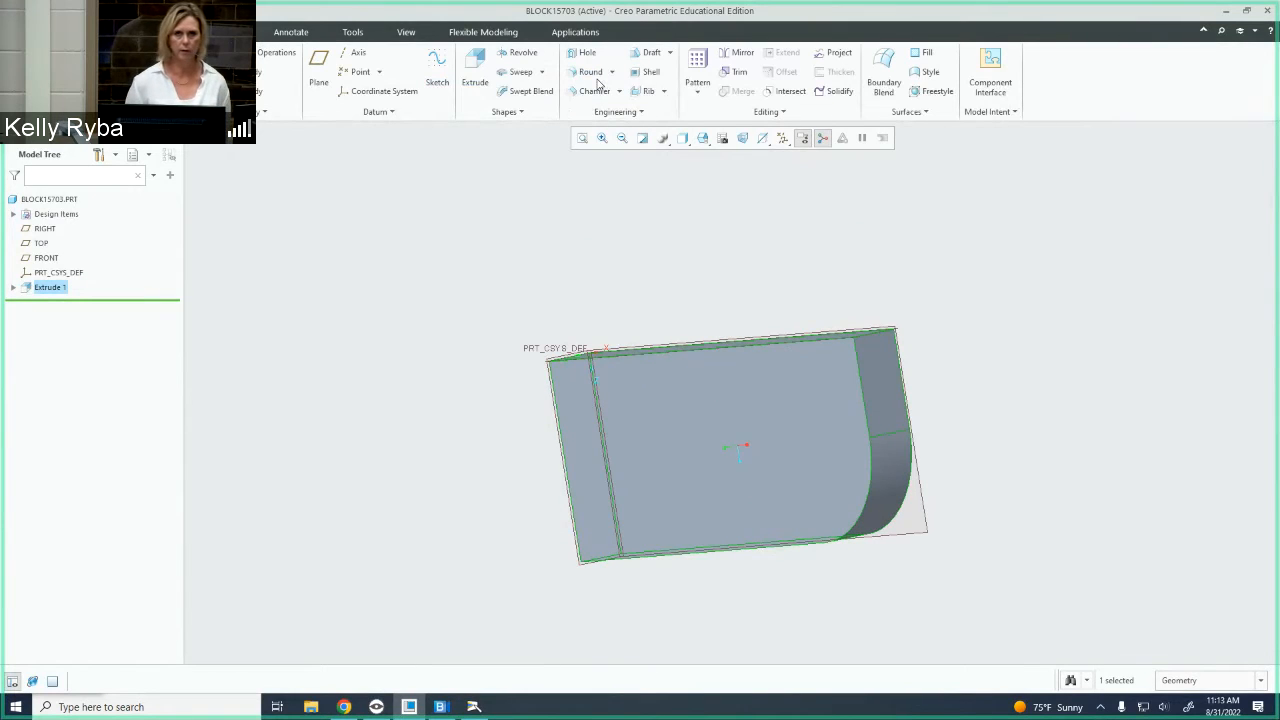
View the base from another angle, and switch to the document camera to examine textbook Figure 4-7, Add Top Portion.
mouse_move(607, 317)
middle_down()
mouse_move(604, 294)
mouse_move(641, 289)
mouse_move(627, 318)
mouse_move(674, 334)
mouse_move(663, 243)
mouse_move(666, 263)
mouse_move(687, 267)
mouse_move(649, 240)
mouse_move(686, 263)
mouse_move(663, 306)
mouse_move(703, 337)
mouse_move(708, 324)
mouse_move(603, 303)
mouse_move(602, 284)
middle_up()
mouse_move(663, 357)
middle_down()
mouse_move(660, 314)
mouse_move(630, 331)
middle_up()
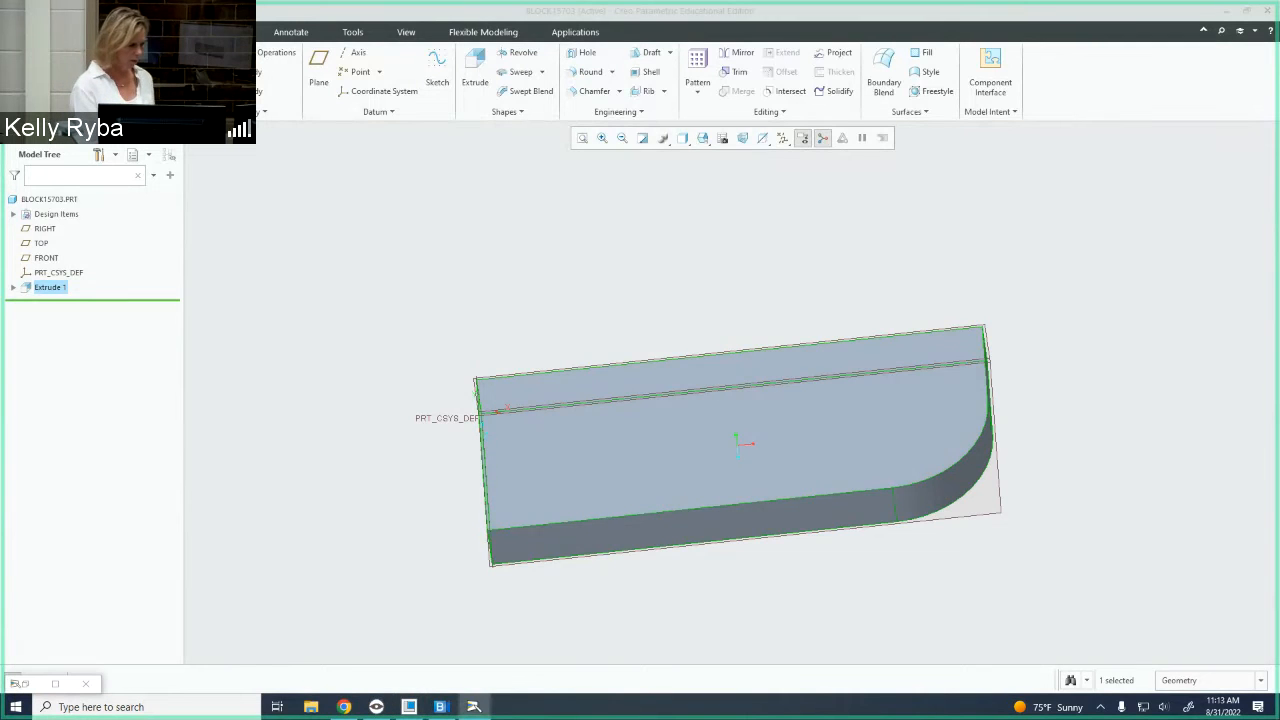
click(55, 681)
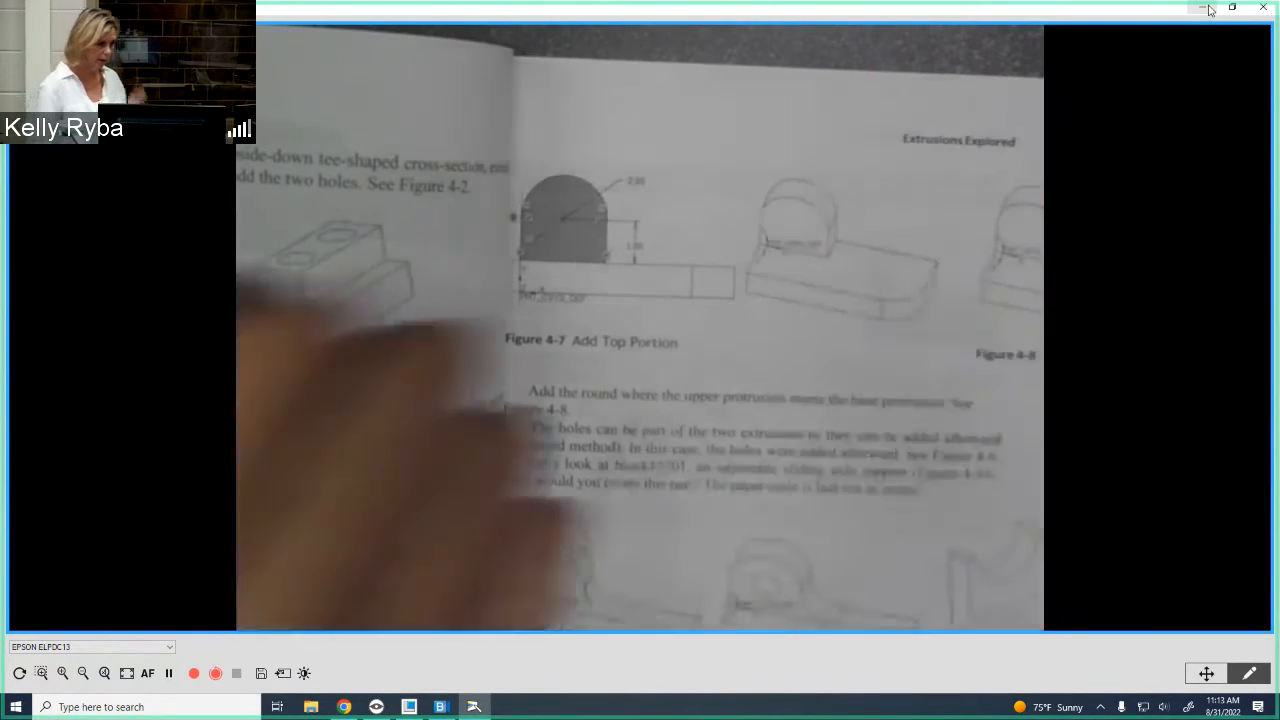
Switch back to Creo Parametric and start a second extrusion, sketching on the base's long straight side face beside the coordinate system.
click(1205, 8)
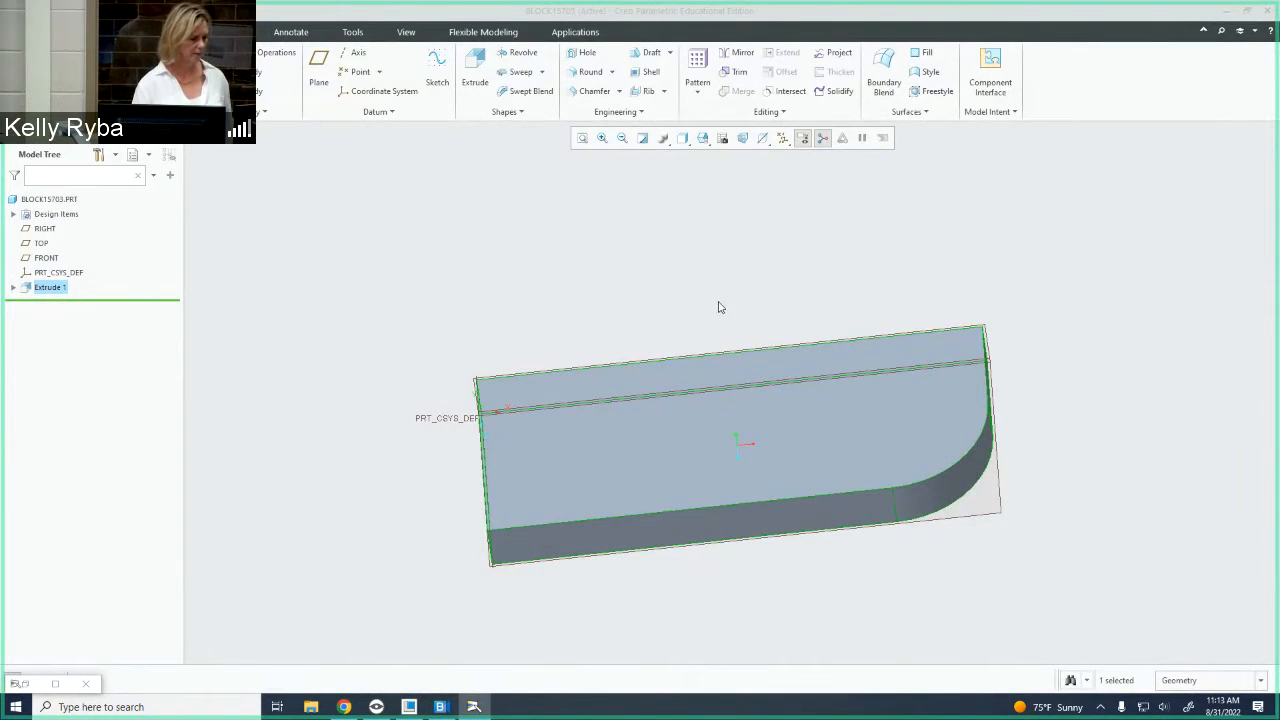
middle_drag(691, 302, 830, 340)
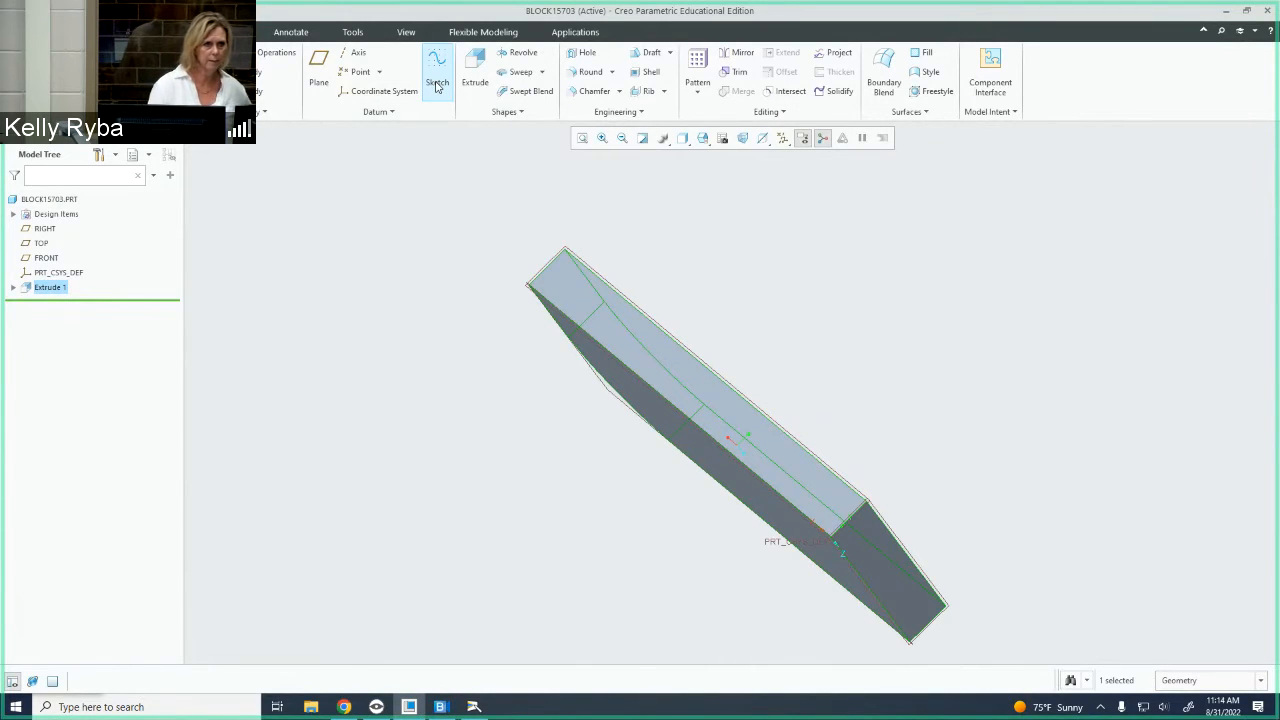
click(475, 68)
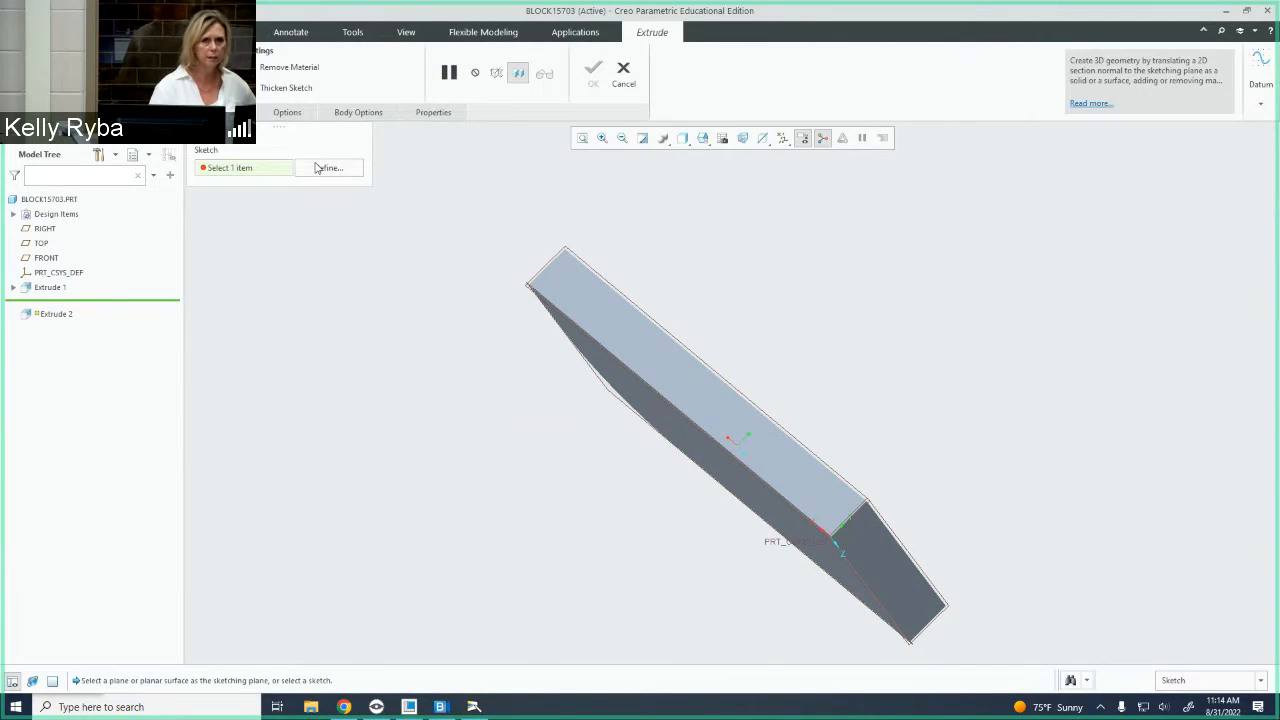
click(689, 377)
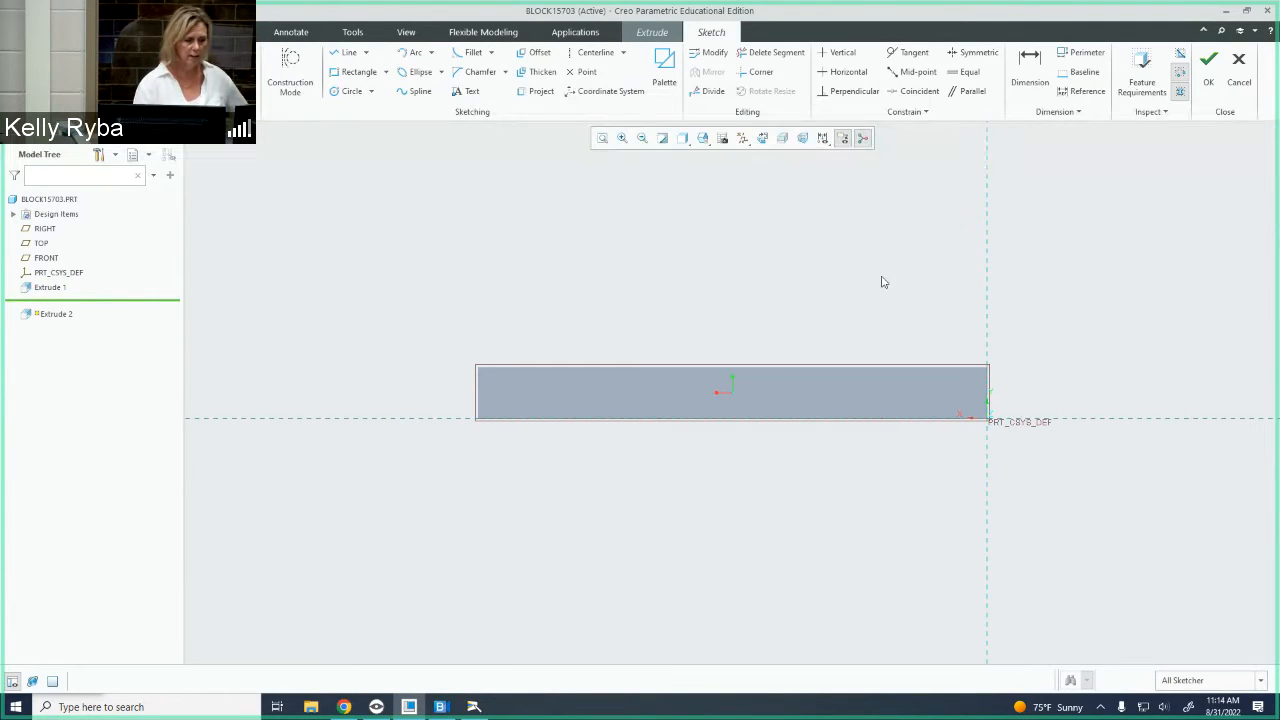
middle_drag(878, 288, 857, 377)
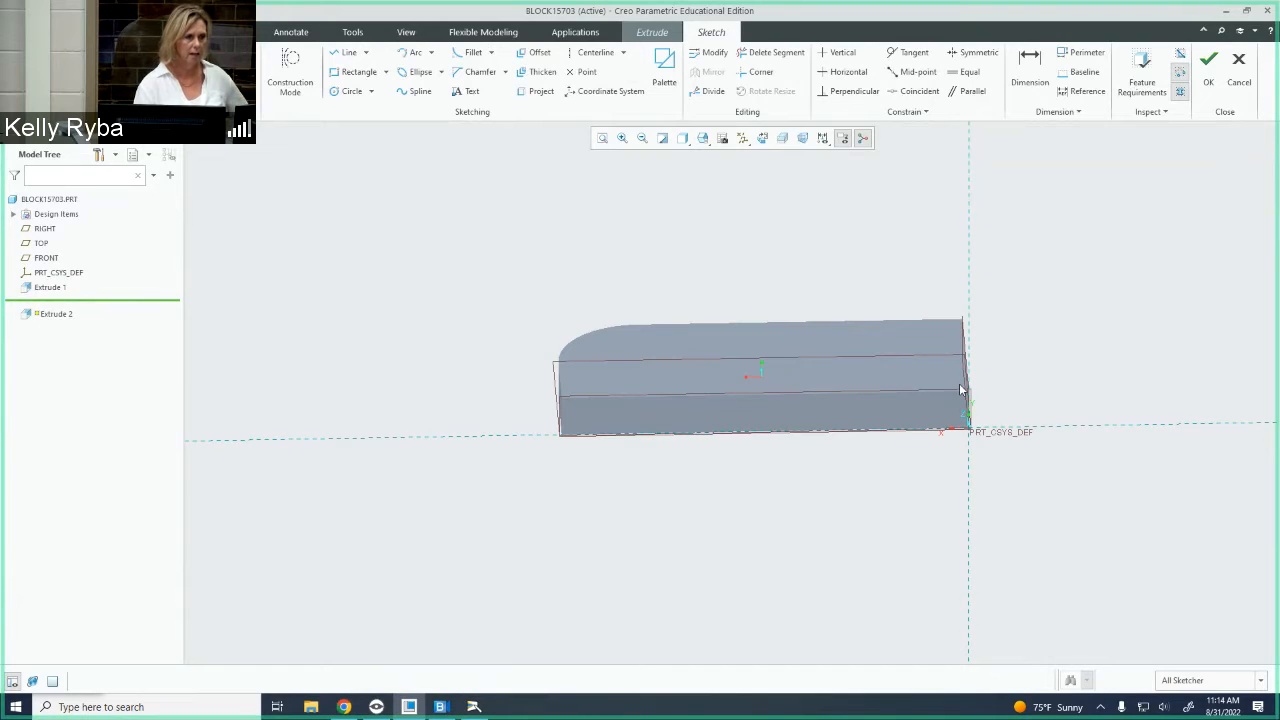
click(763, 142)
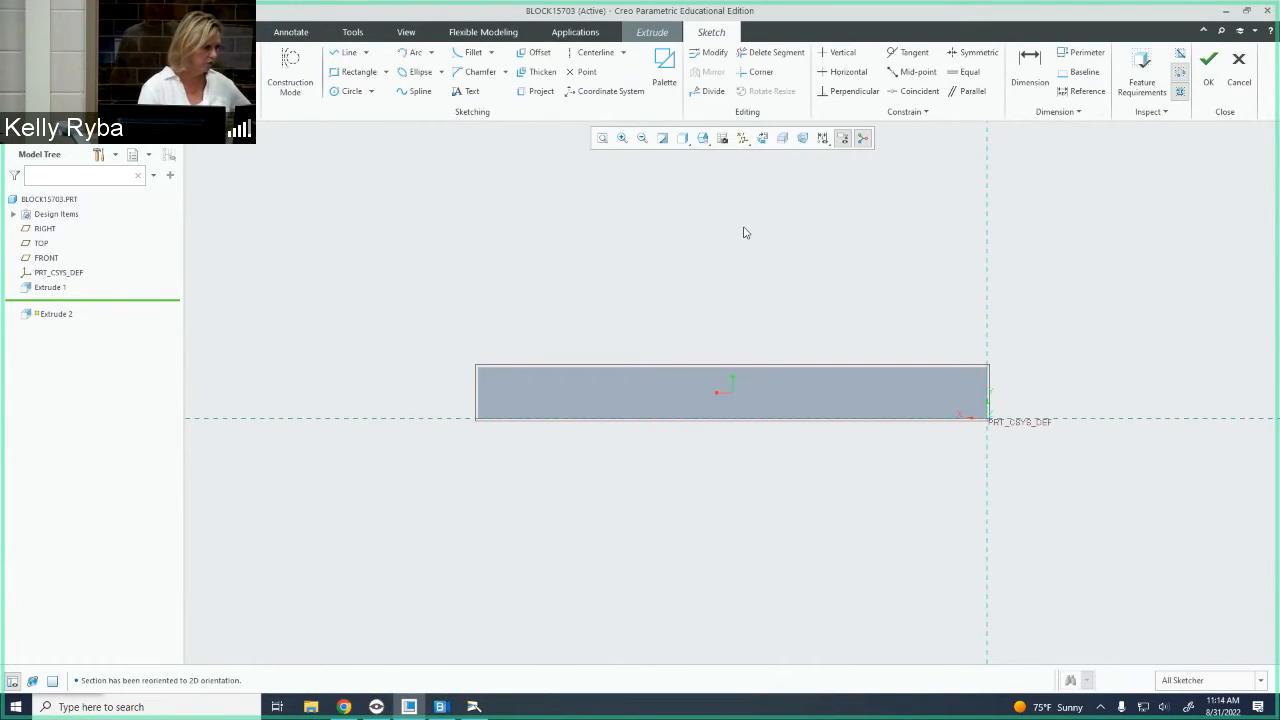
Sketch a rectangle about 1.59 wide and 1.01 high on the base's upper edge from its corner, and move its dimensions clear of the geometry.
click(356, 73)
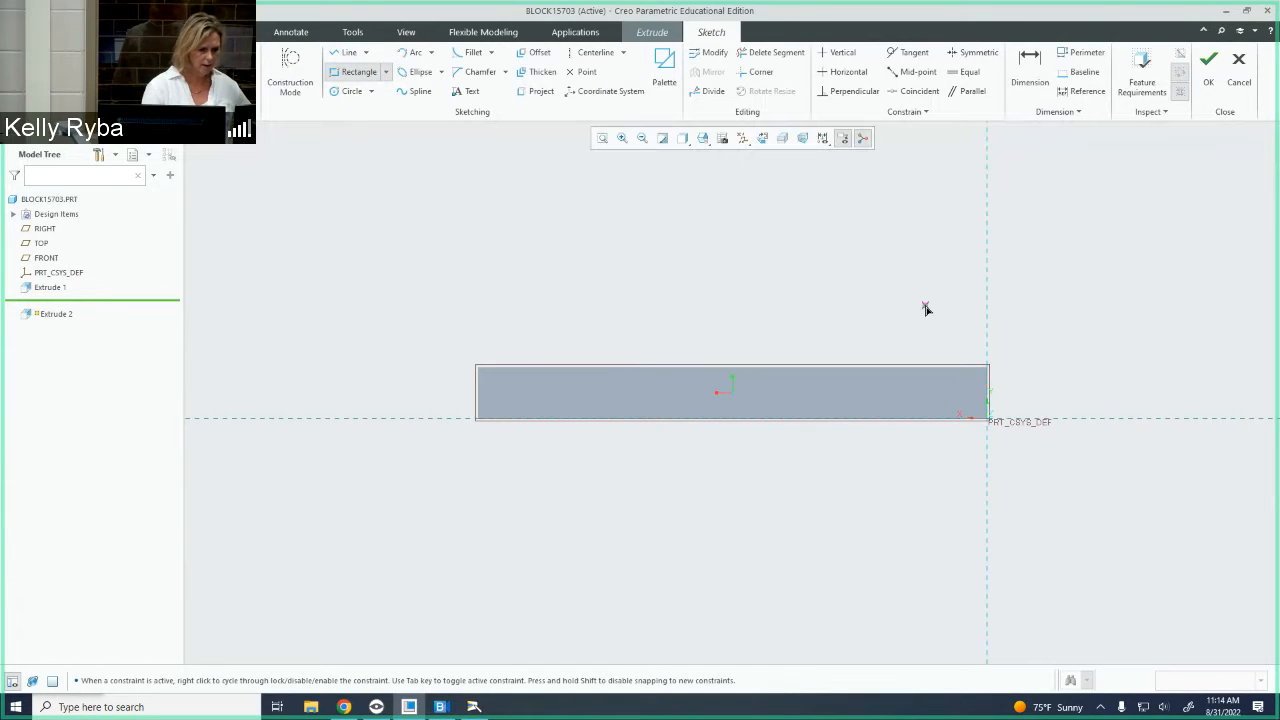
click(987, 368)
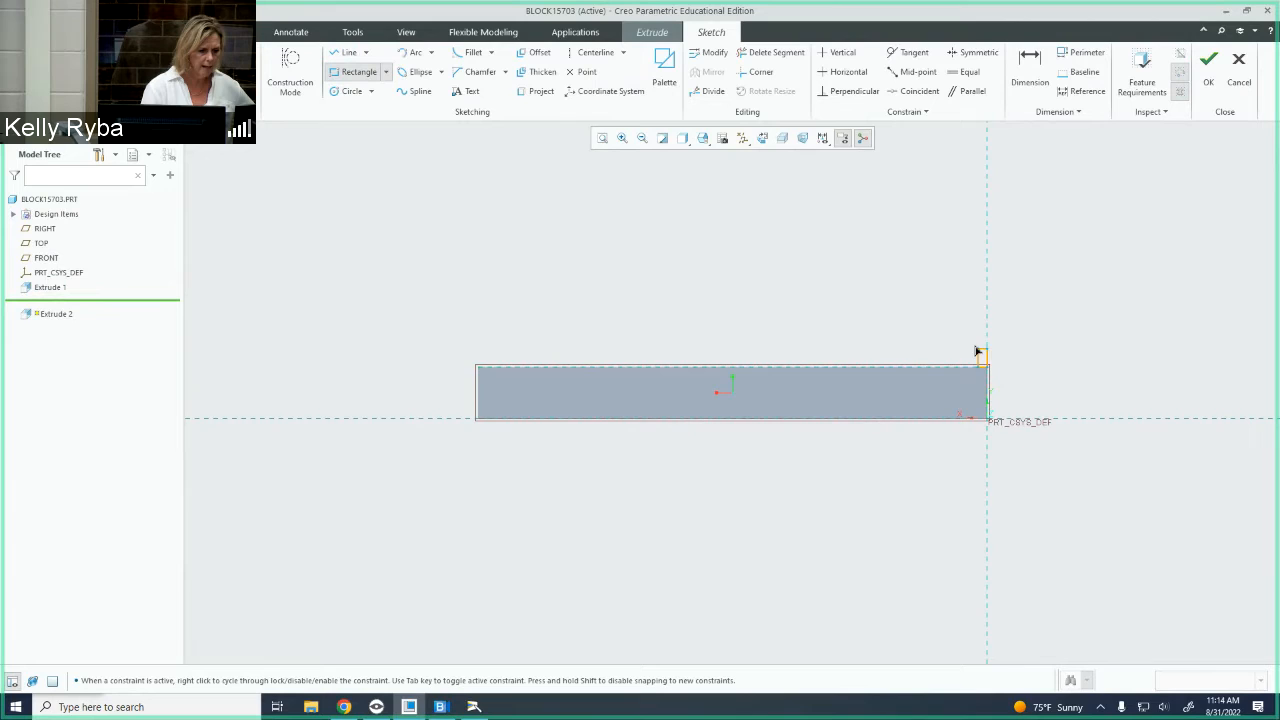
click(826, 267)
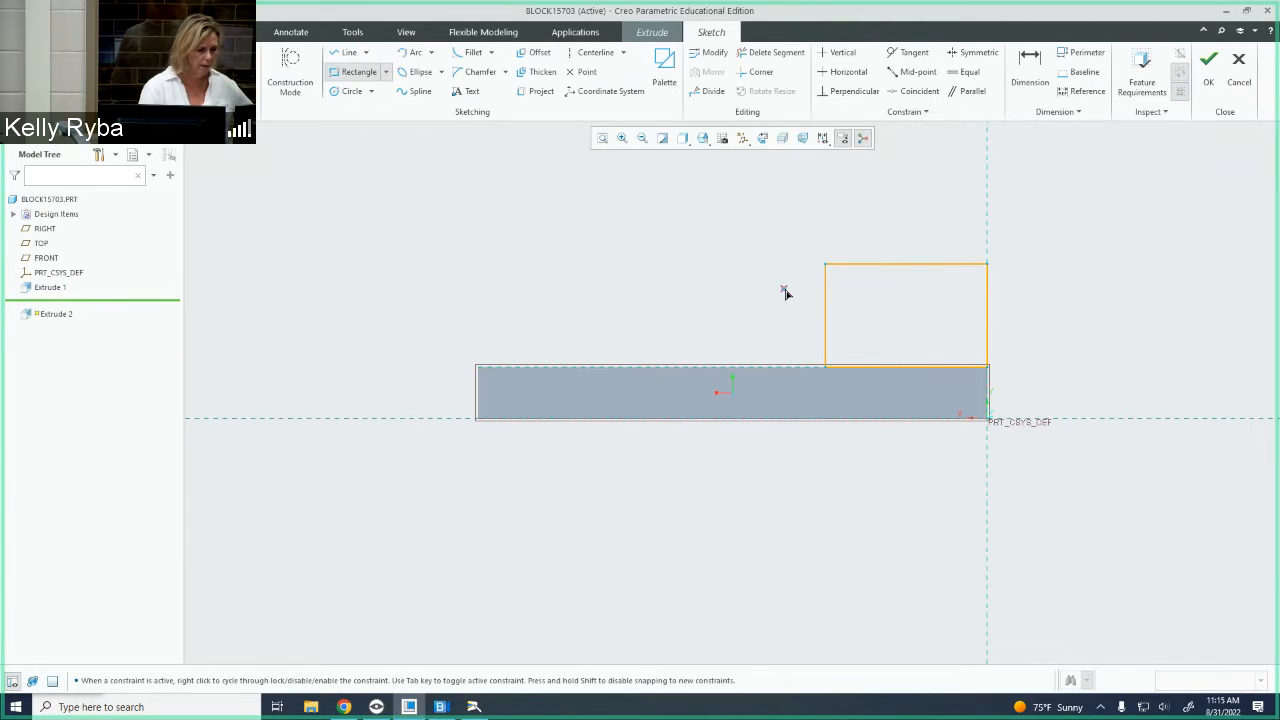
middle_click(734, 283)
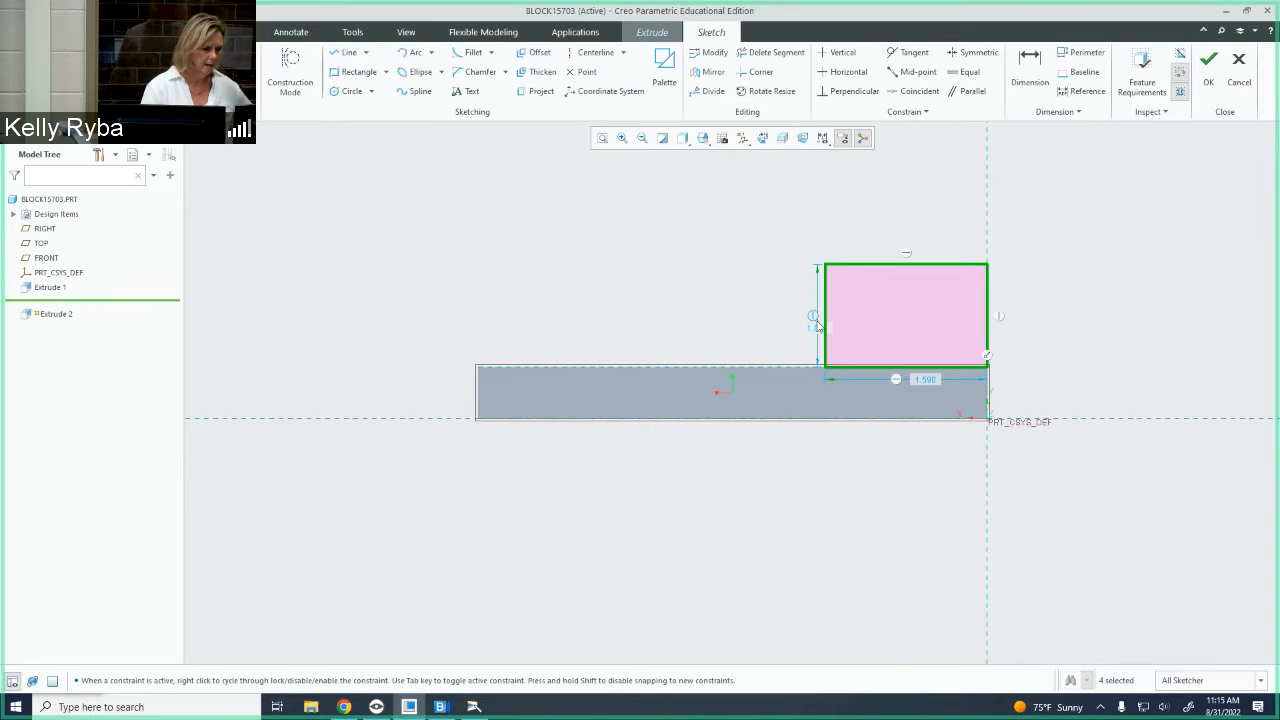
drag(818, 330, 770, 323)
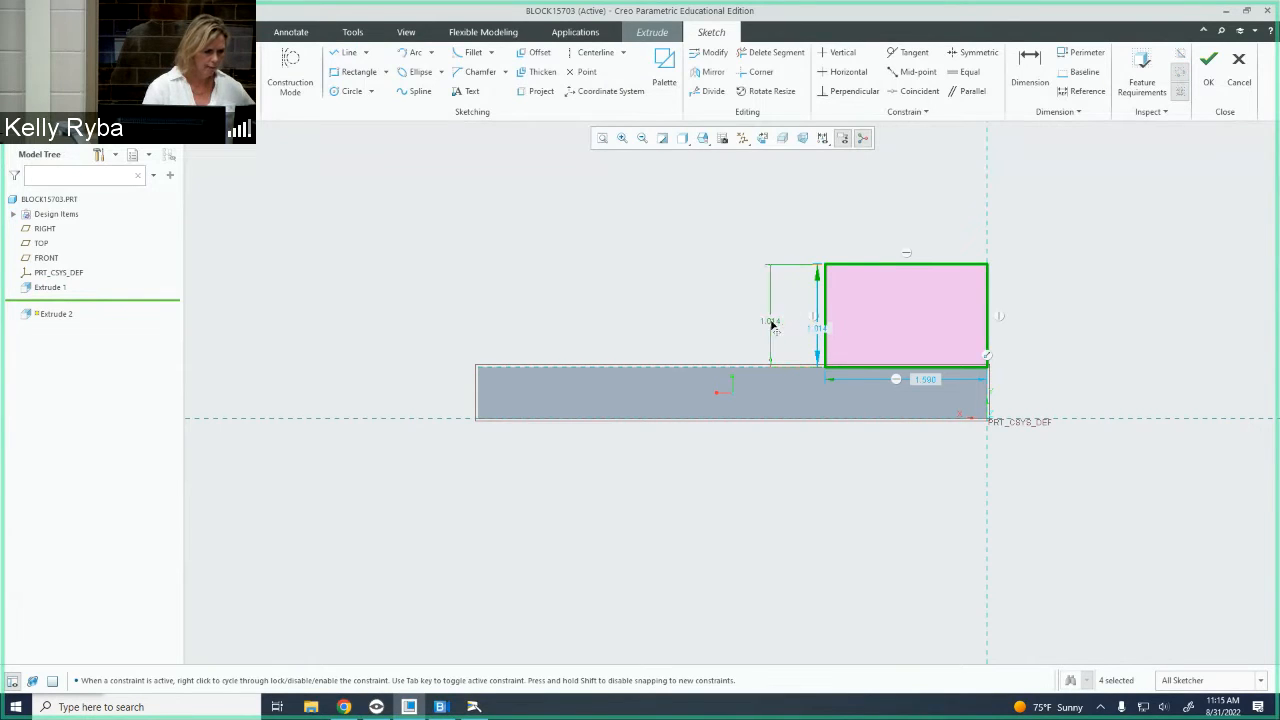
drag(920, 379, 921, 455)
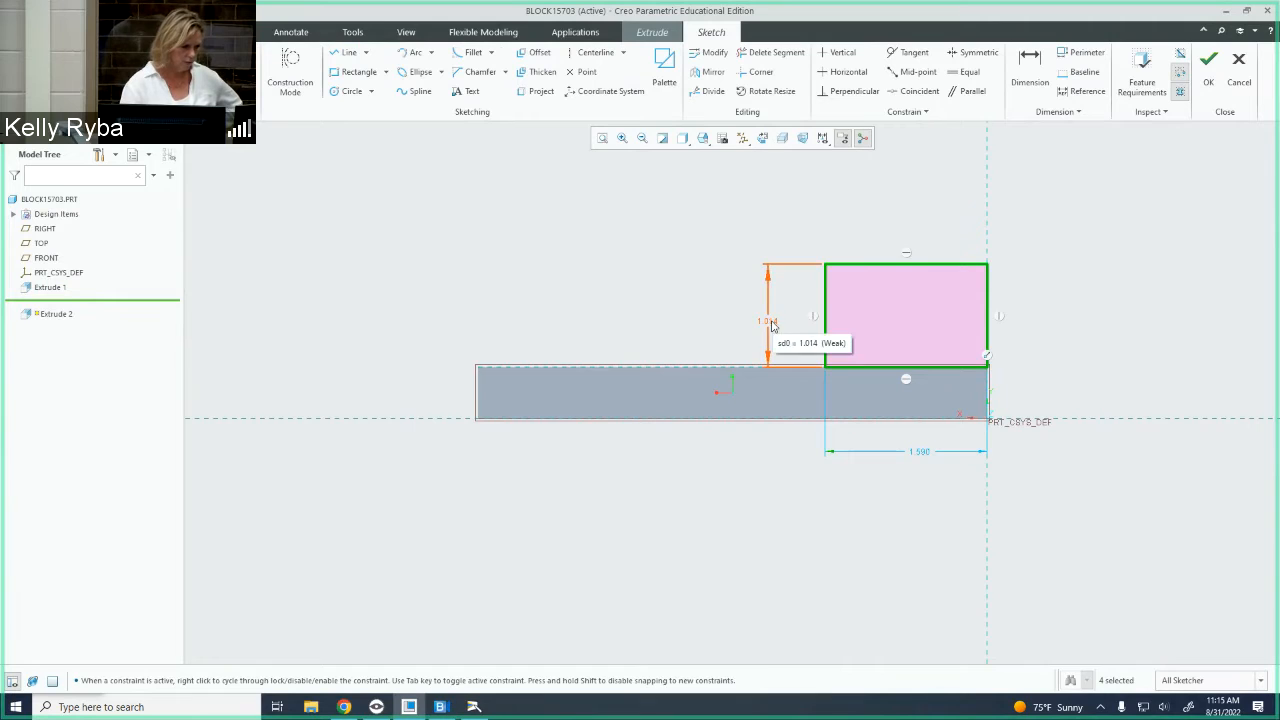
Set the rectangle's height to 1 and its width to 2.
double_click(770, 324)
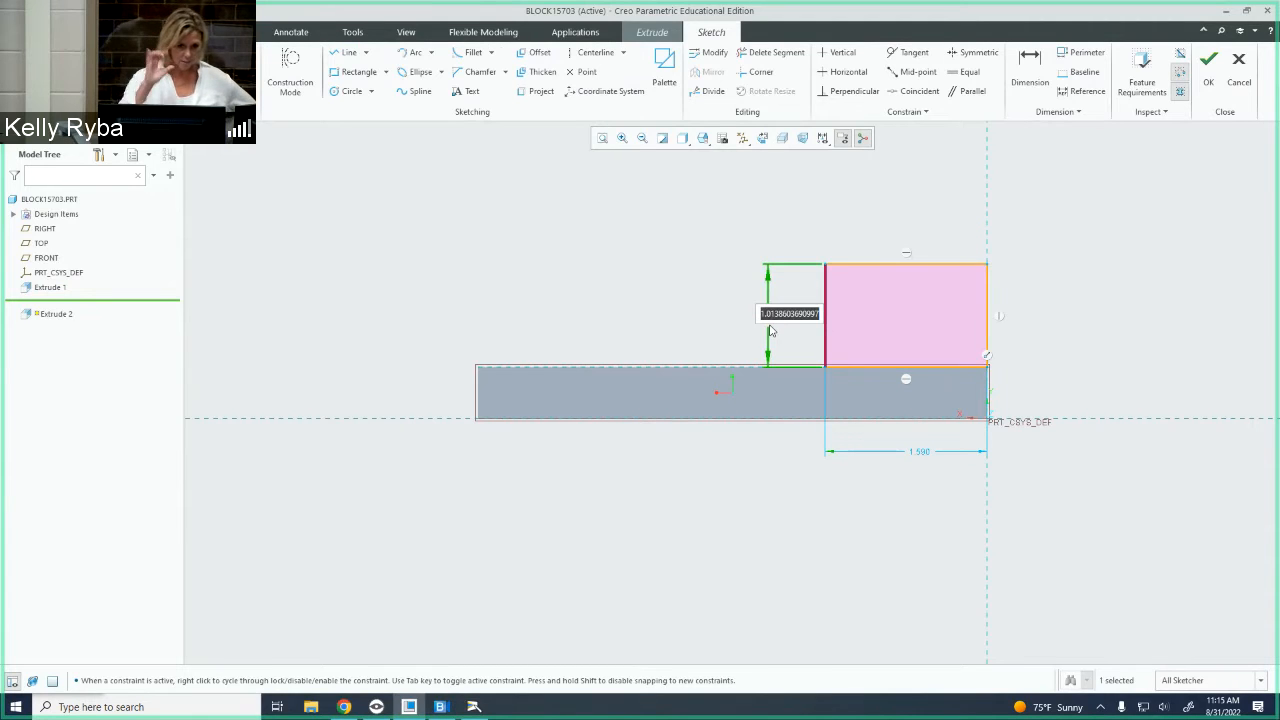
text(1)
key(Return)
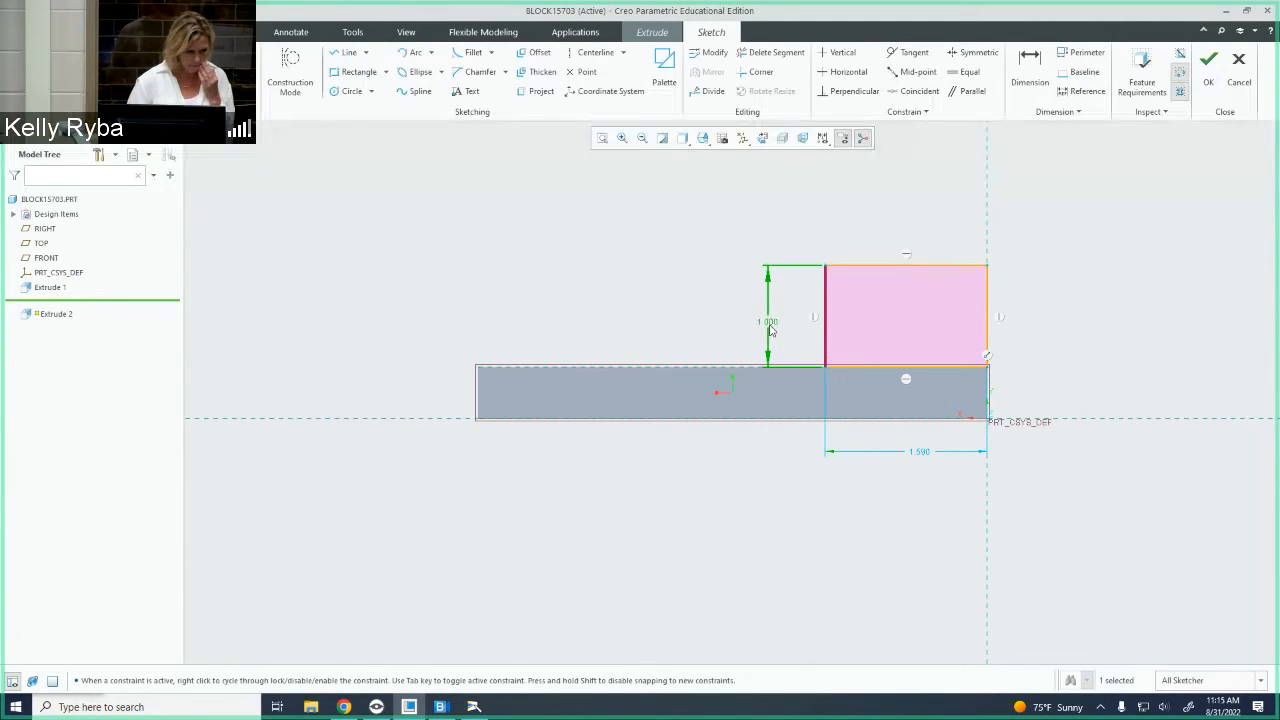
double_click(916, 452)
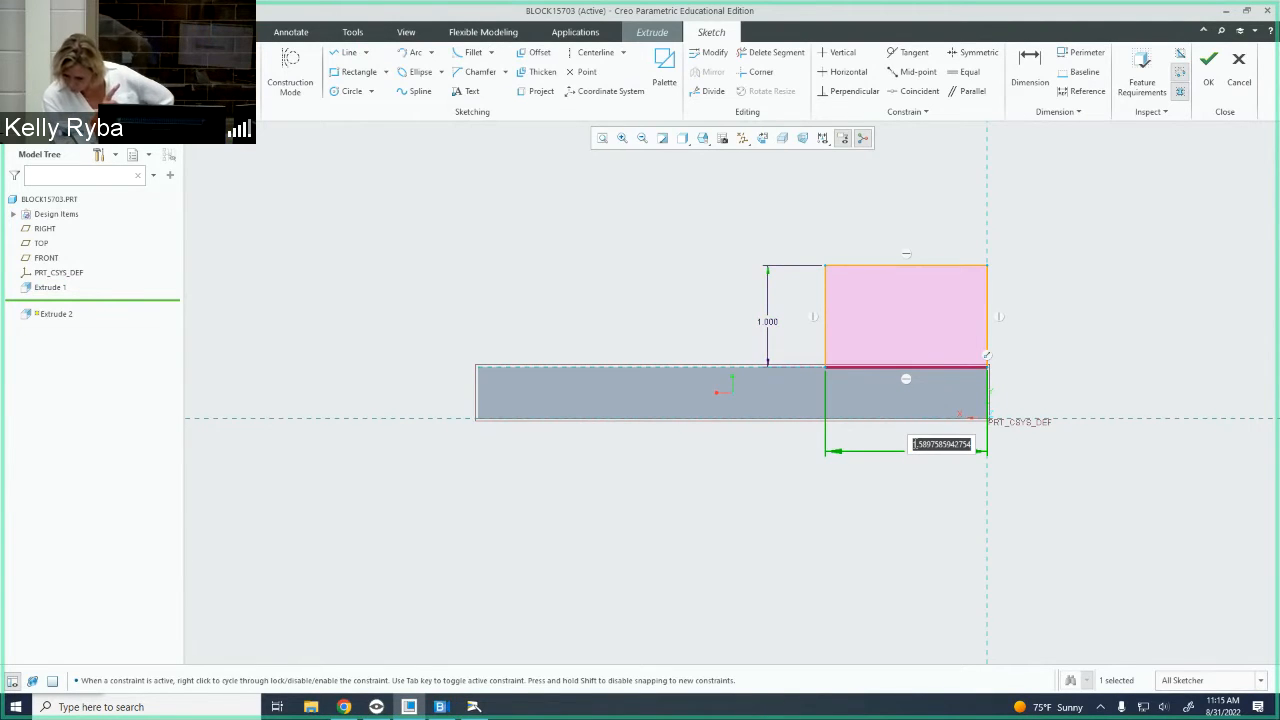
text(2)
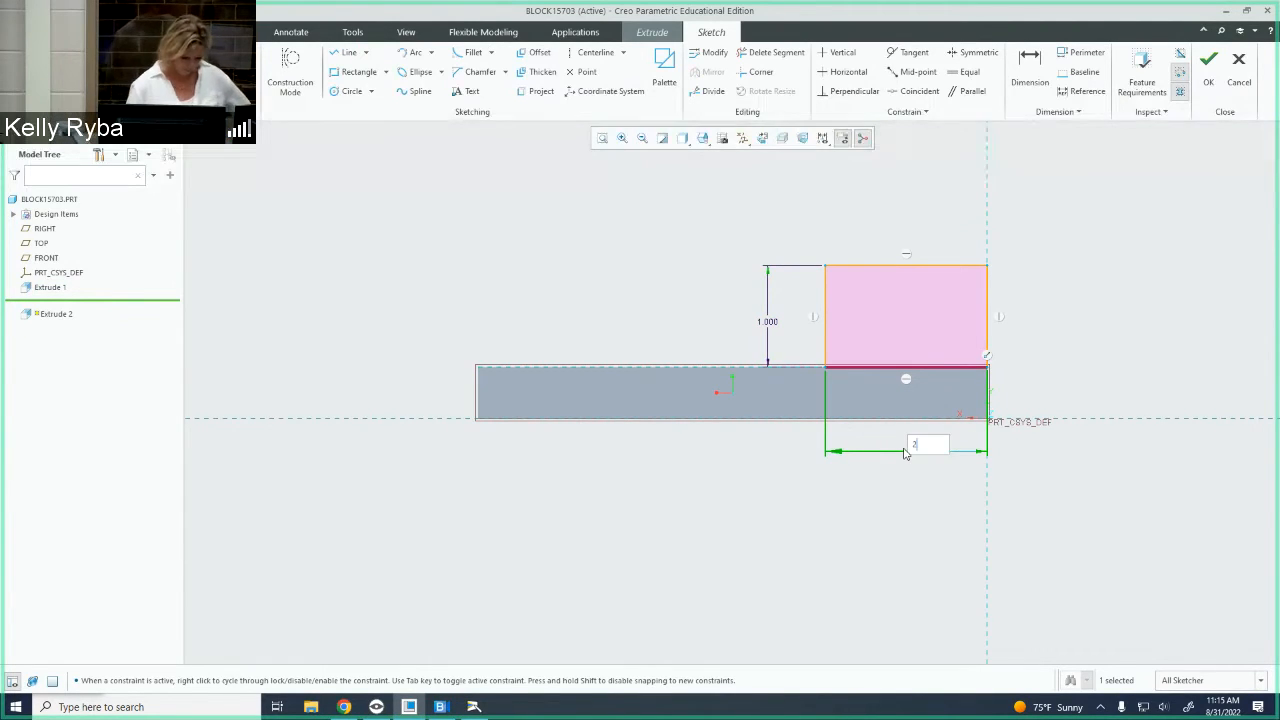
key(Return)
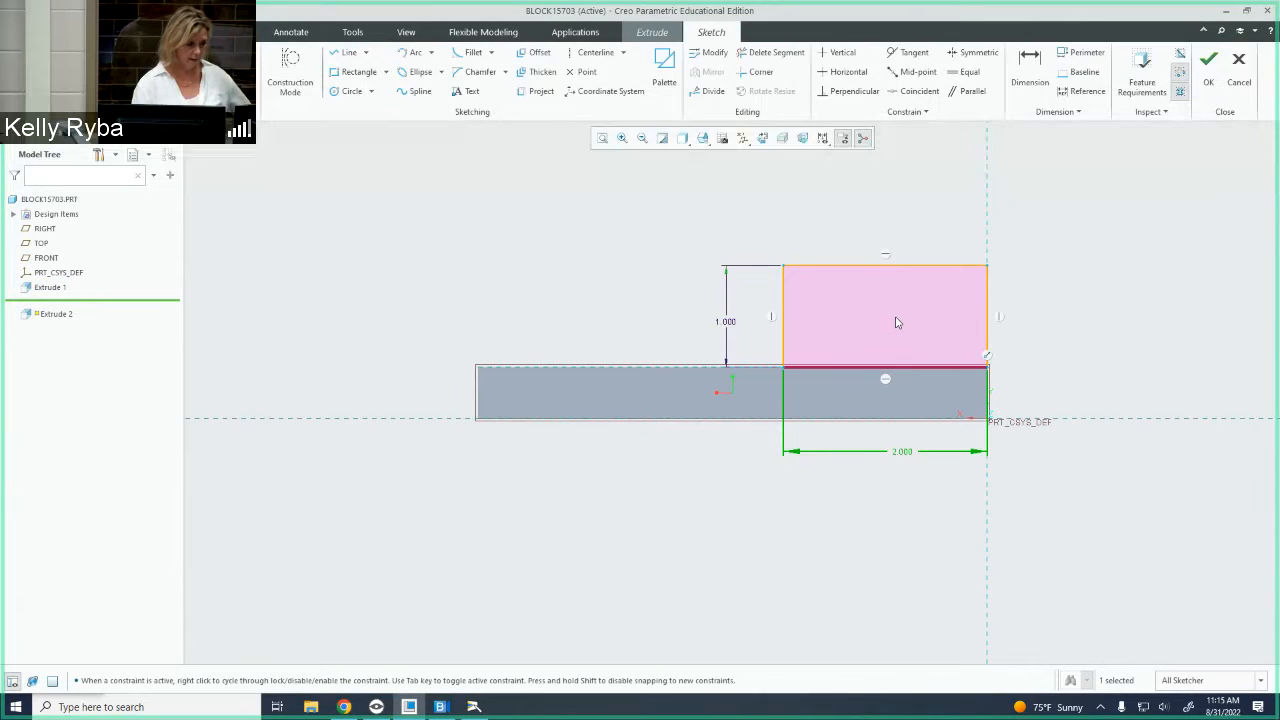
Draw a circle centred on the midpoint of the rectangle's upper line and passing through its upper corner.
mouse_move(897, 322)
middle_down()
mouse_move(982, 328)
mouse_move(980, 343)
middle_up()
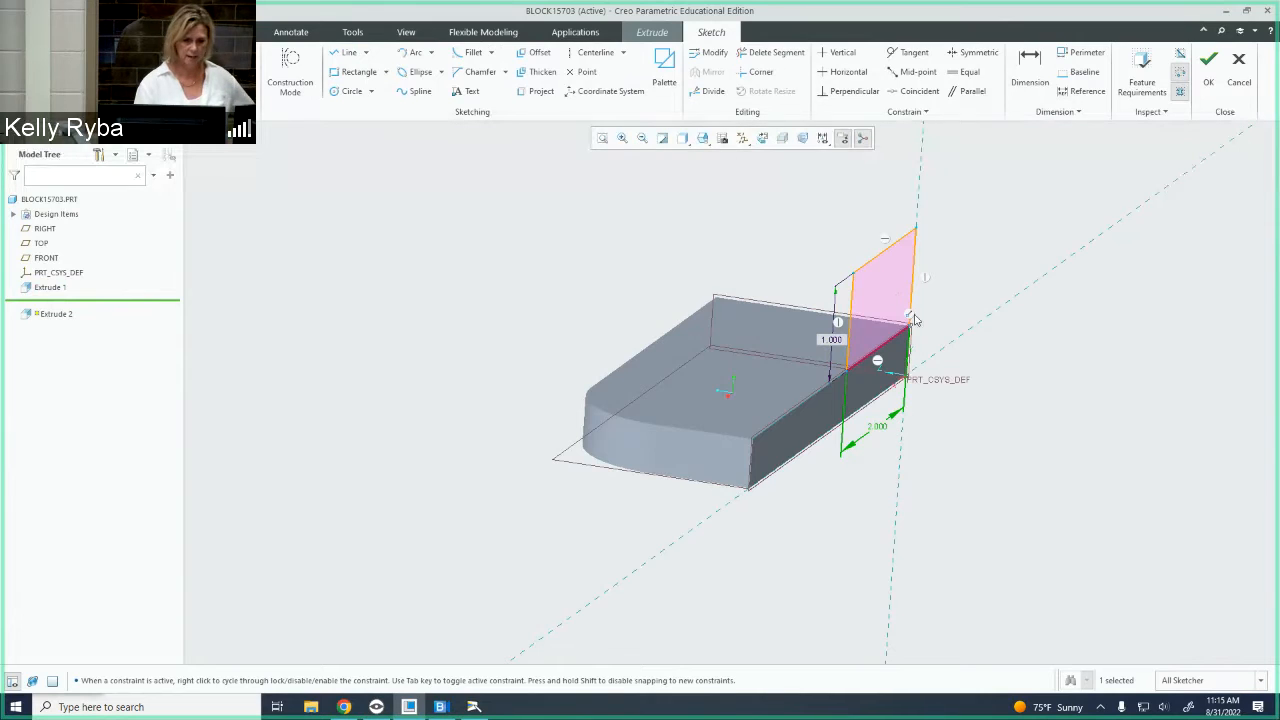
middle_drag(903, 325, 853, 309)
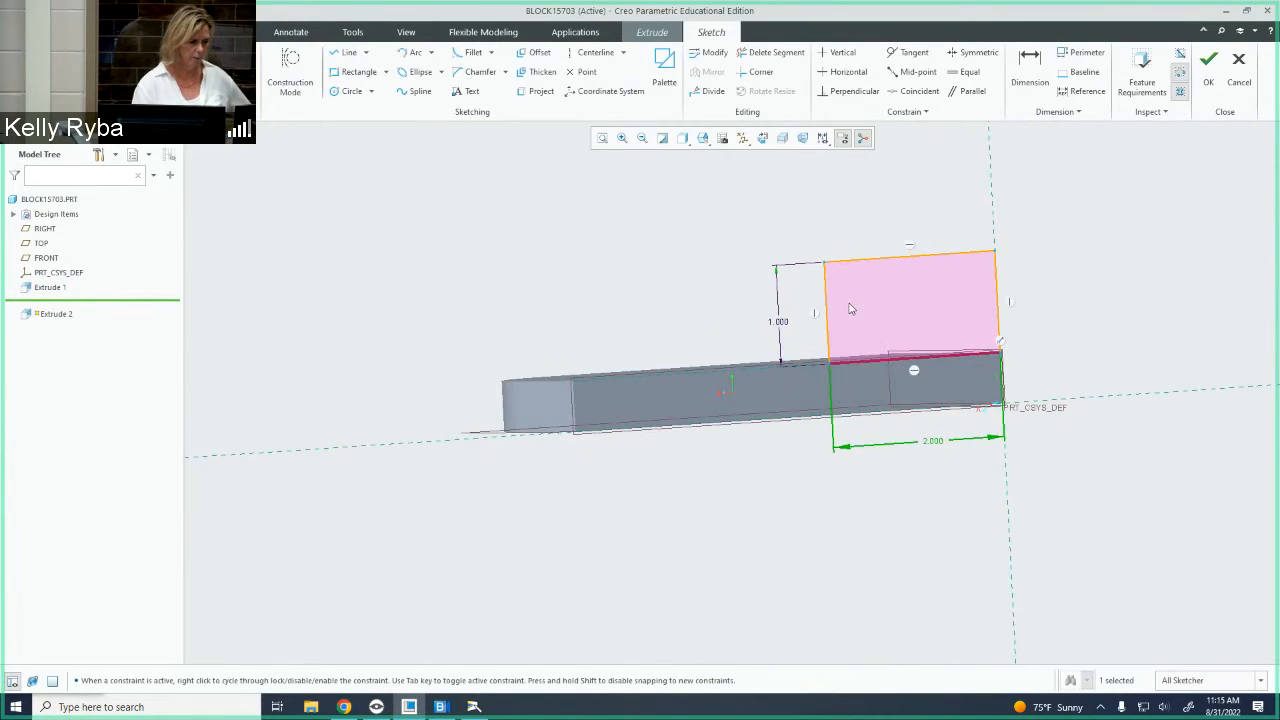
click(762, 139)
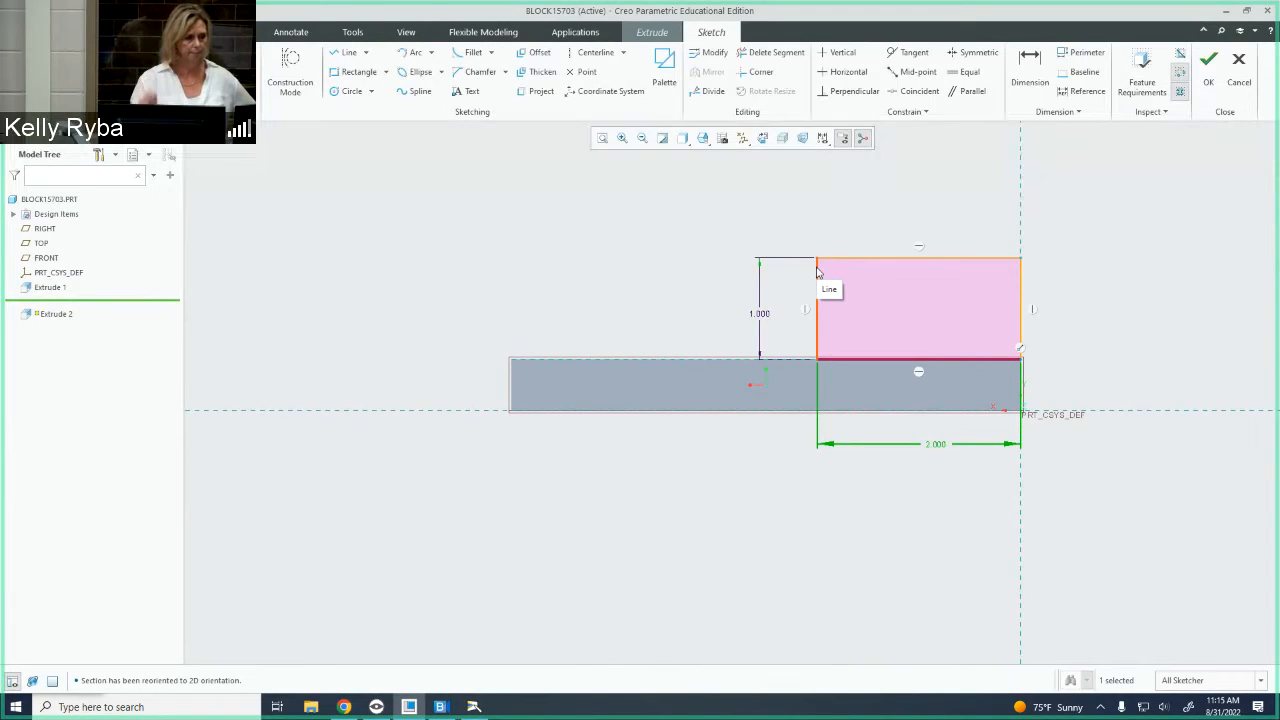
click(347, 93)
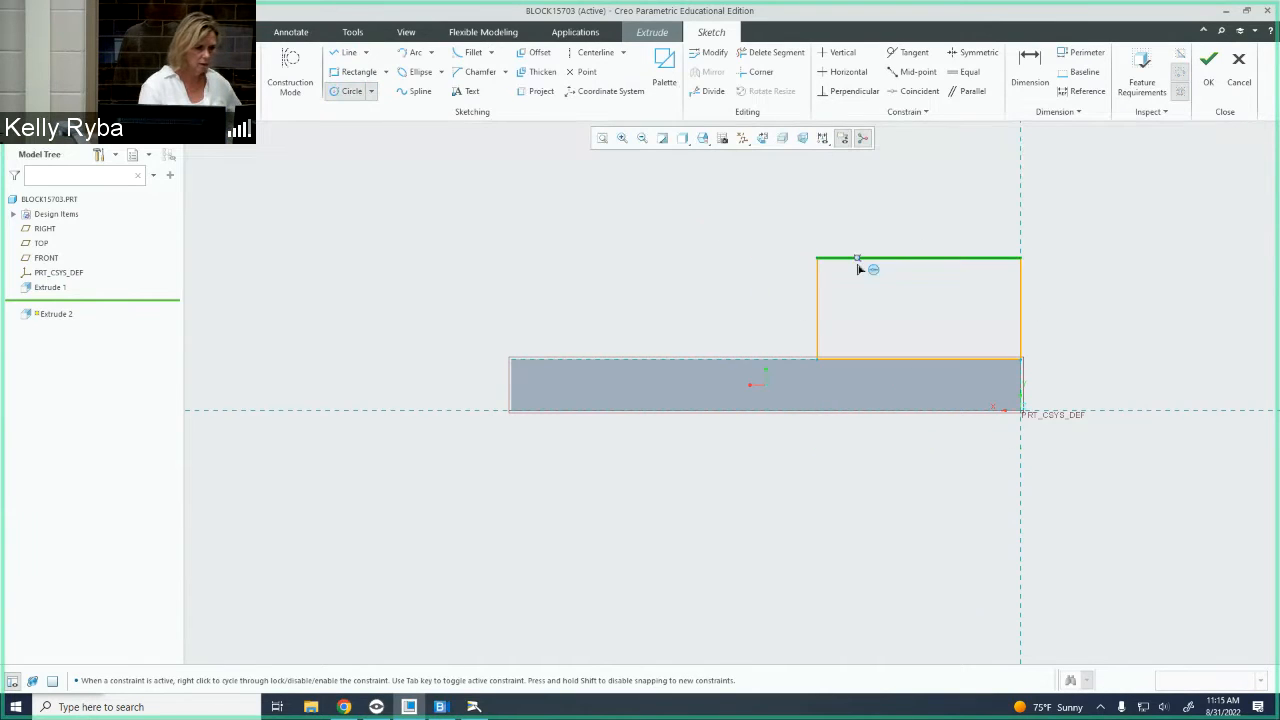
click(919, 258)
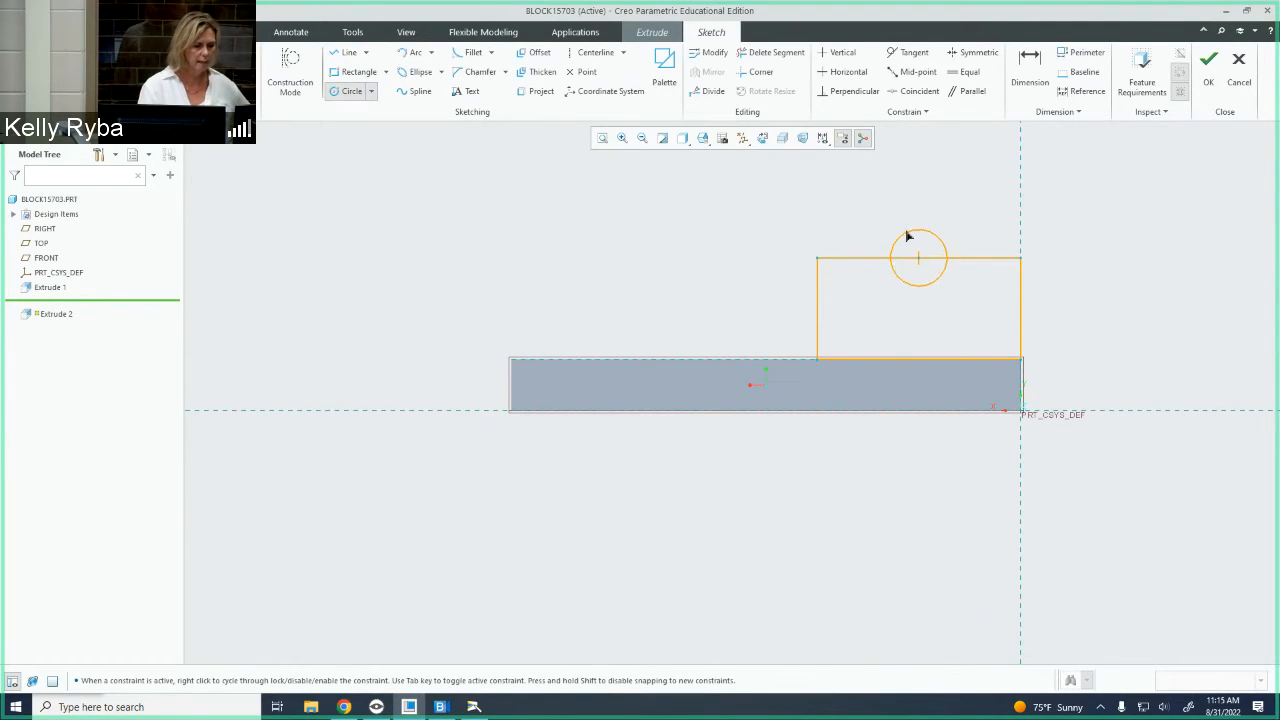
click(819, 258)
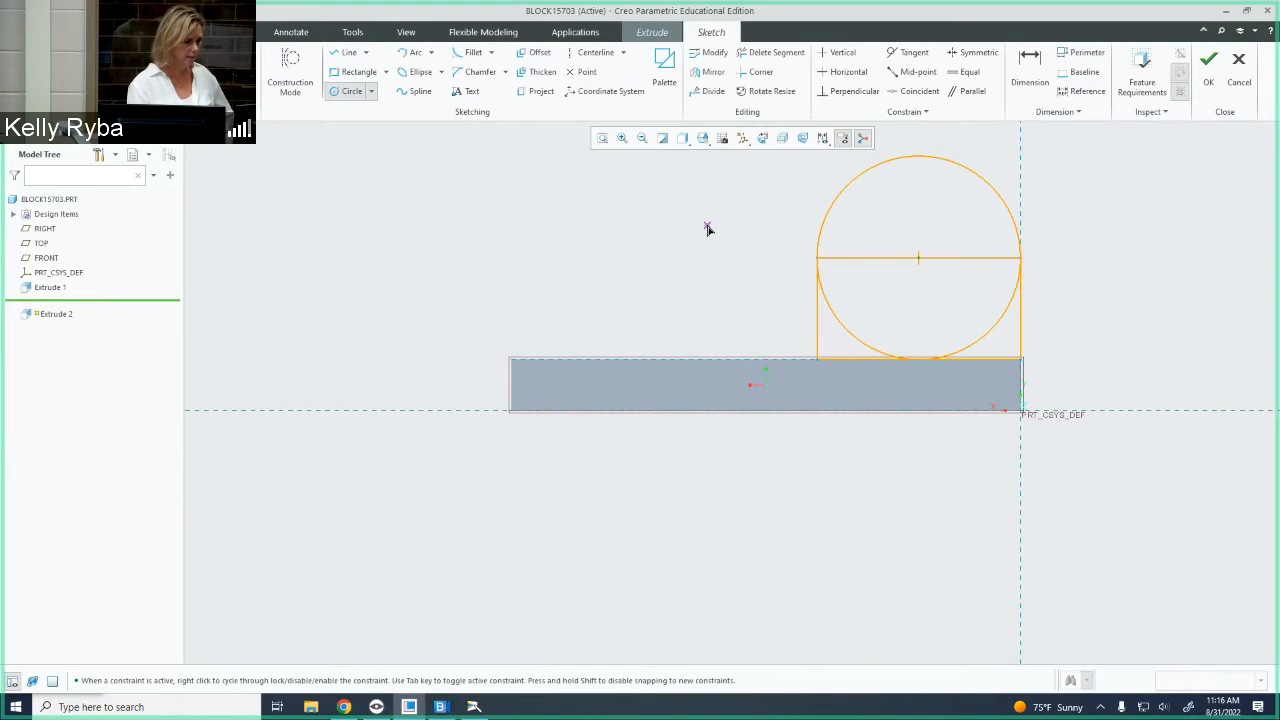
middle_click(707, 229)
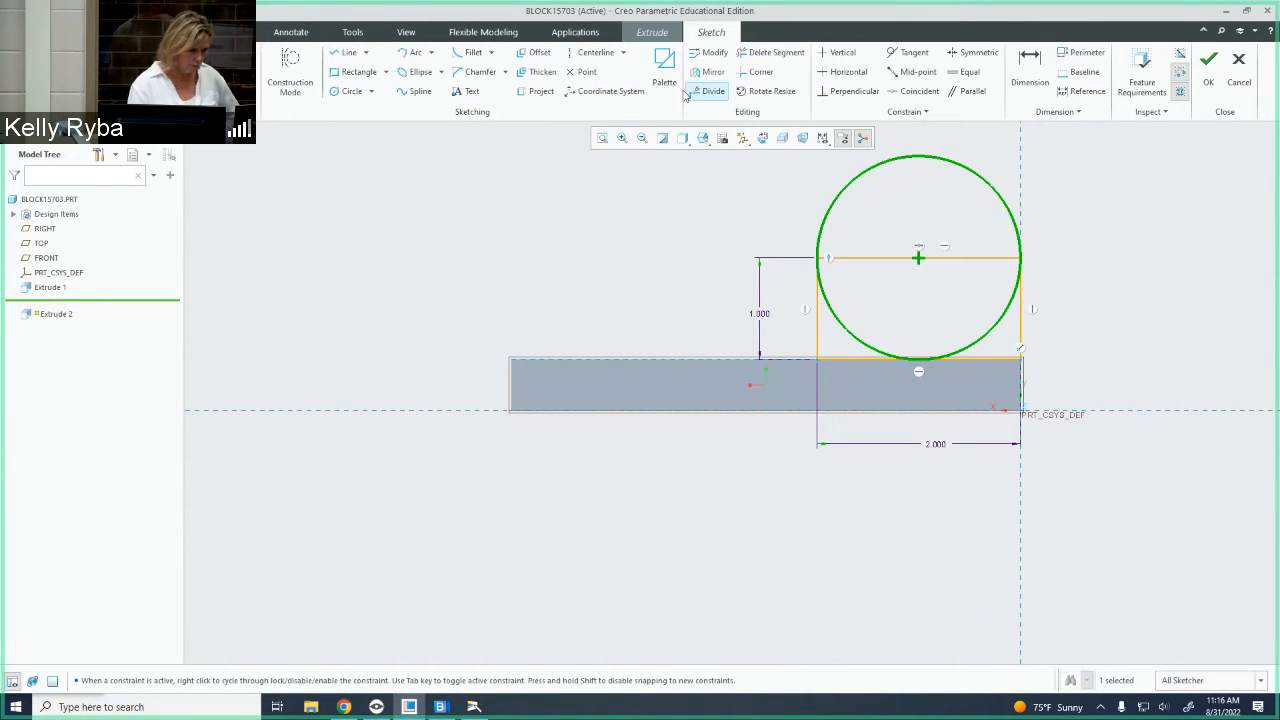
Trim away the rectangle's upper line and the lower half of the circle to leave a closed round-topped profile.
click(763, 55)
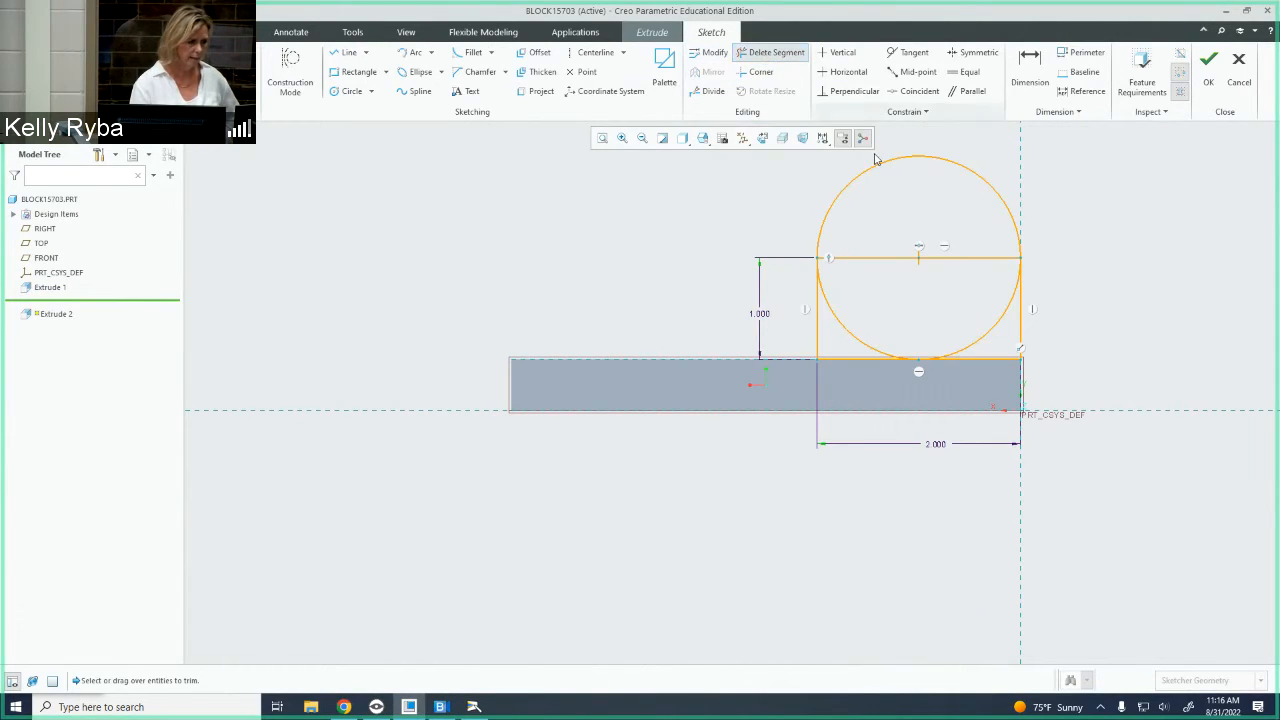
click(878, 259)
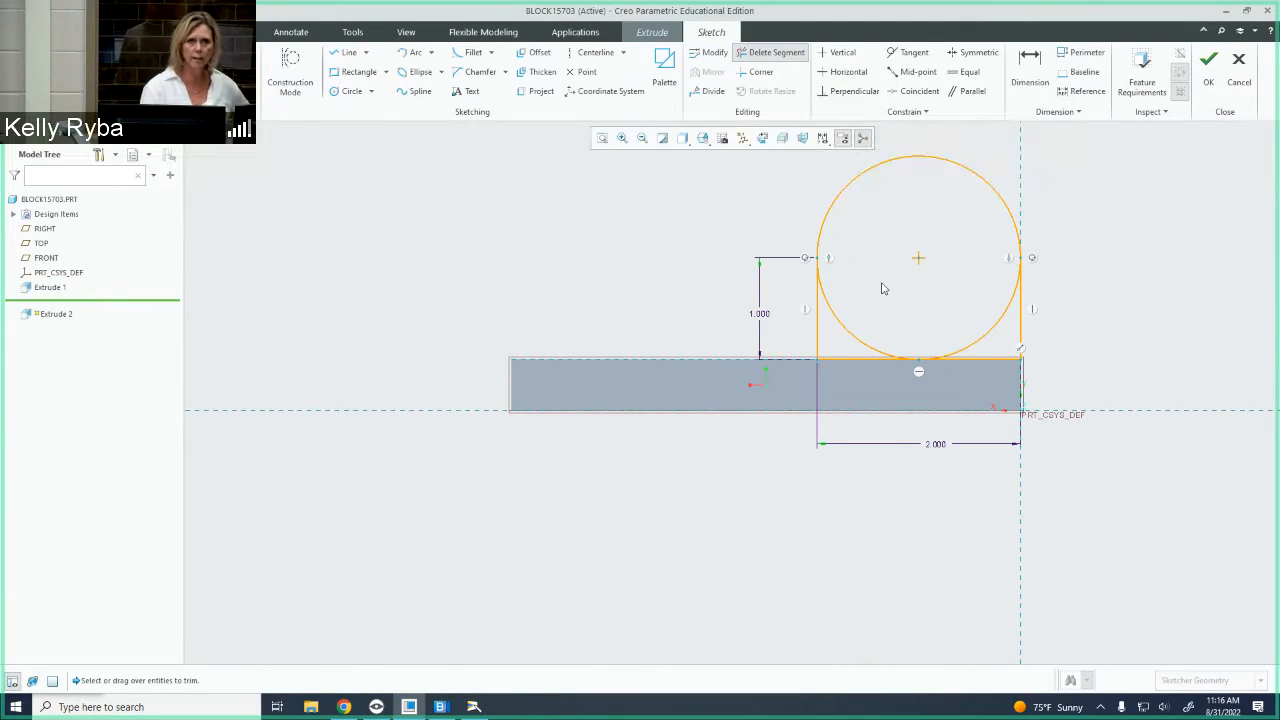
drag(866, 302, 843, 350)
drag(955, 305, 994, 340)
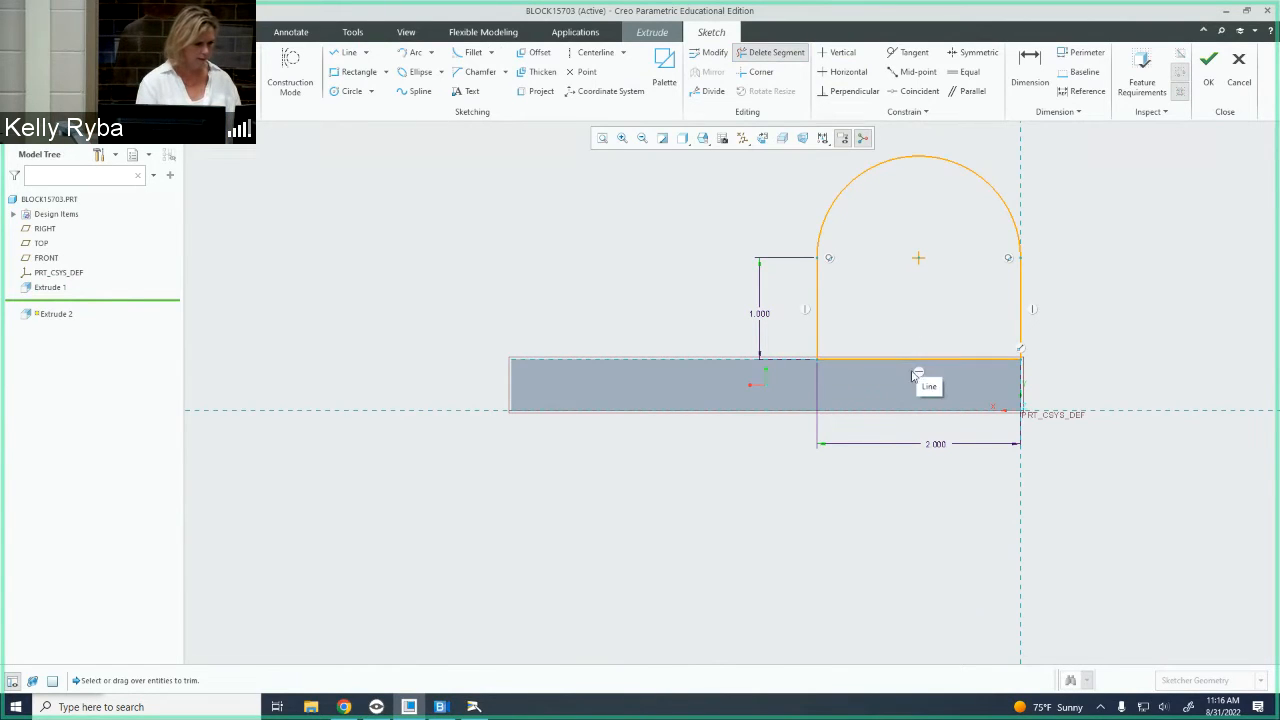
middle_click(890, 305)
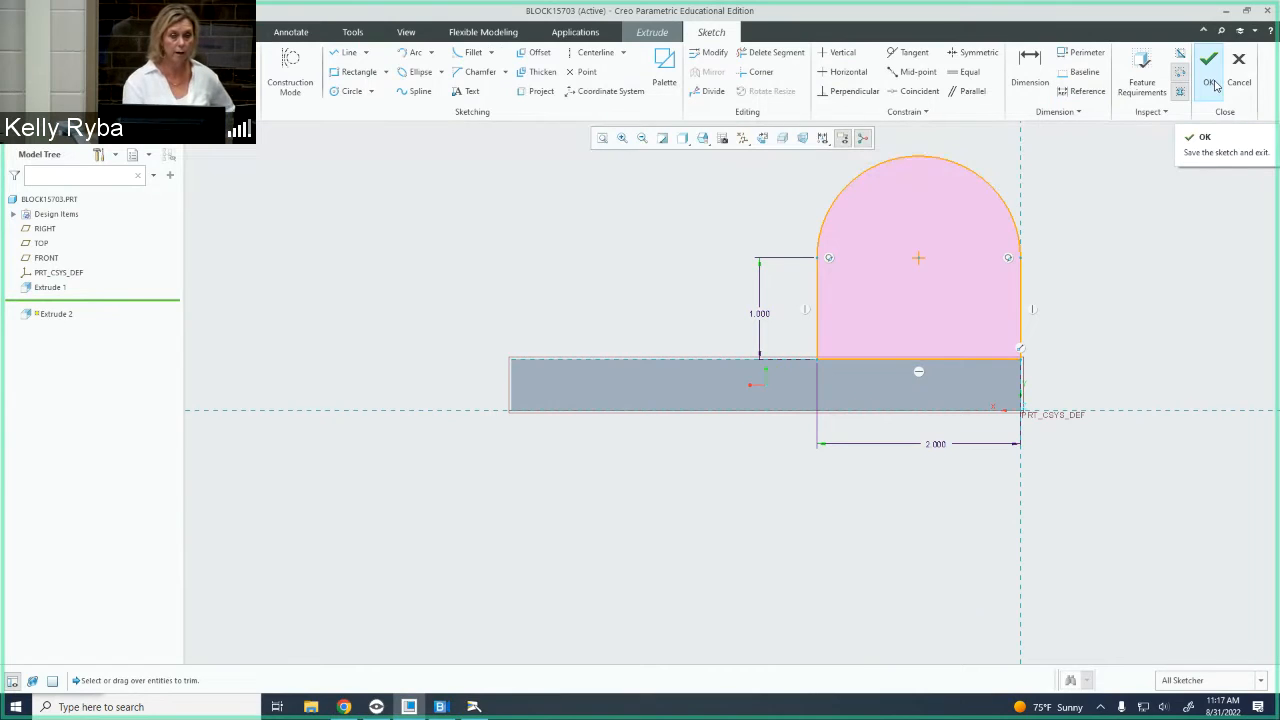
Check the round-topped sketch against the feature requirements and finish the sketch.
click(1157, 86)
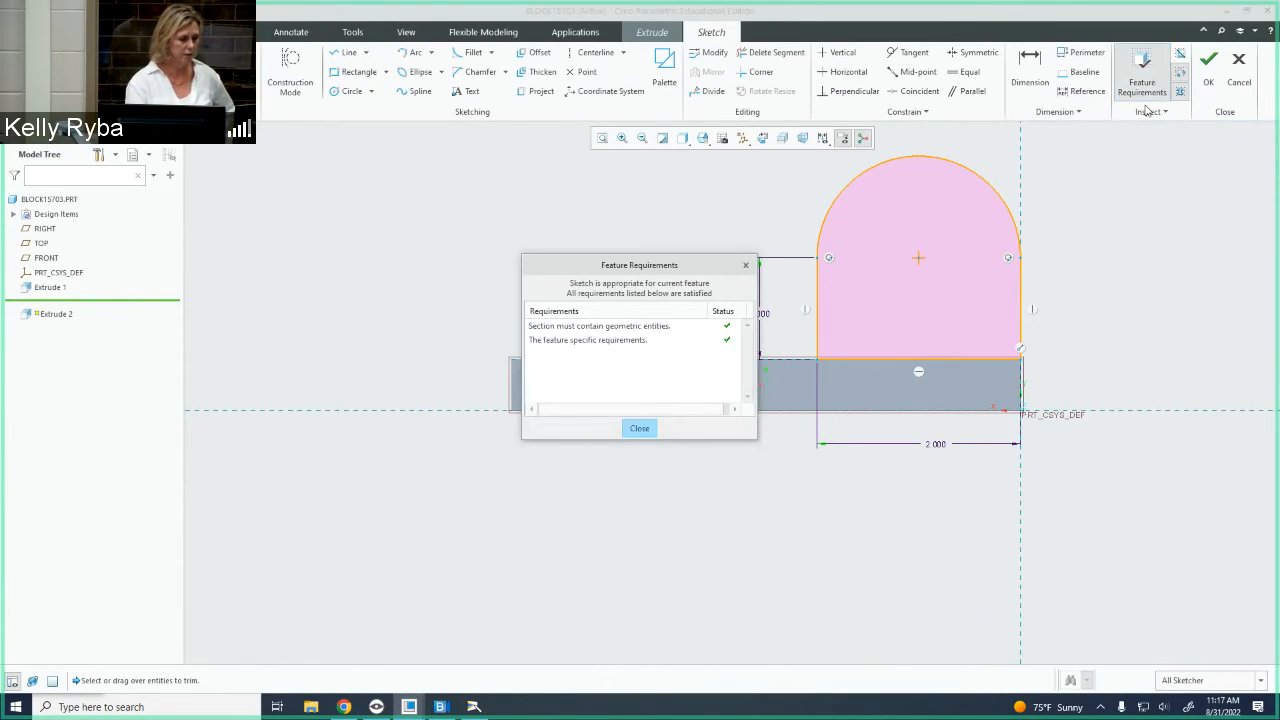
click(638, 430)
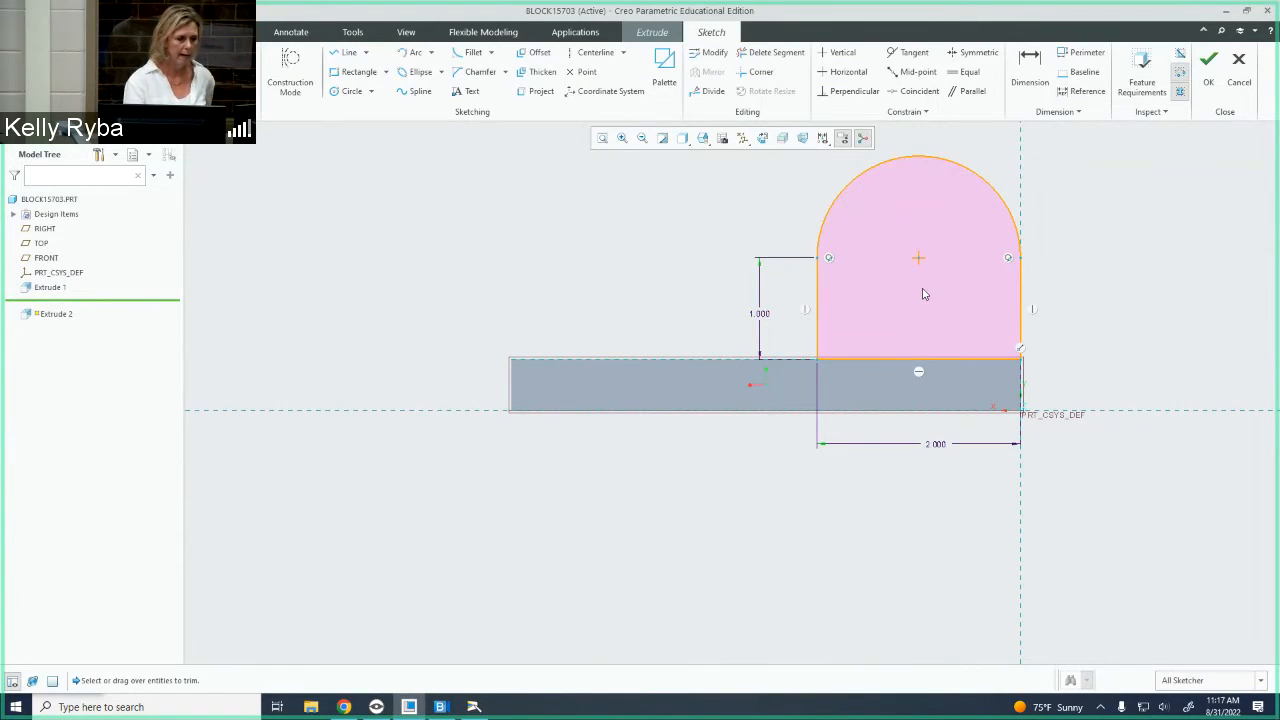
mouse_move(930, 298)
middle_down()
mouse_move(960, 294)
mouse_move(1034, 346)
mouse_move(1006, 289)
mouse_move(985, 317)
mouse_move(950, 308)
middle_up()
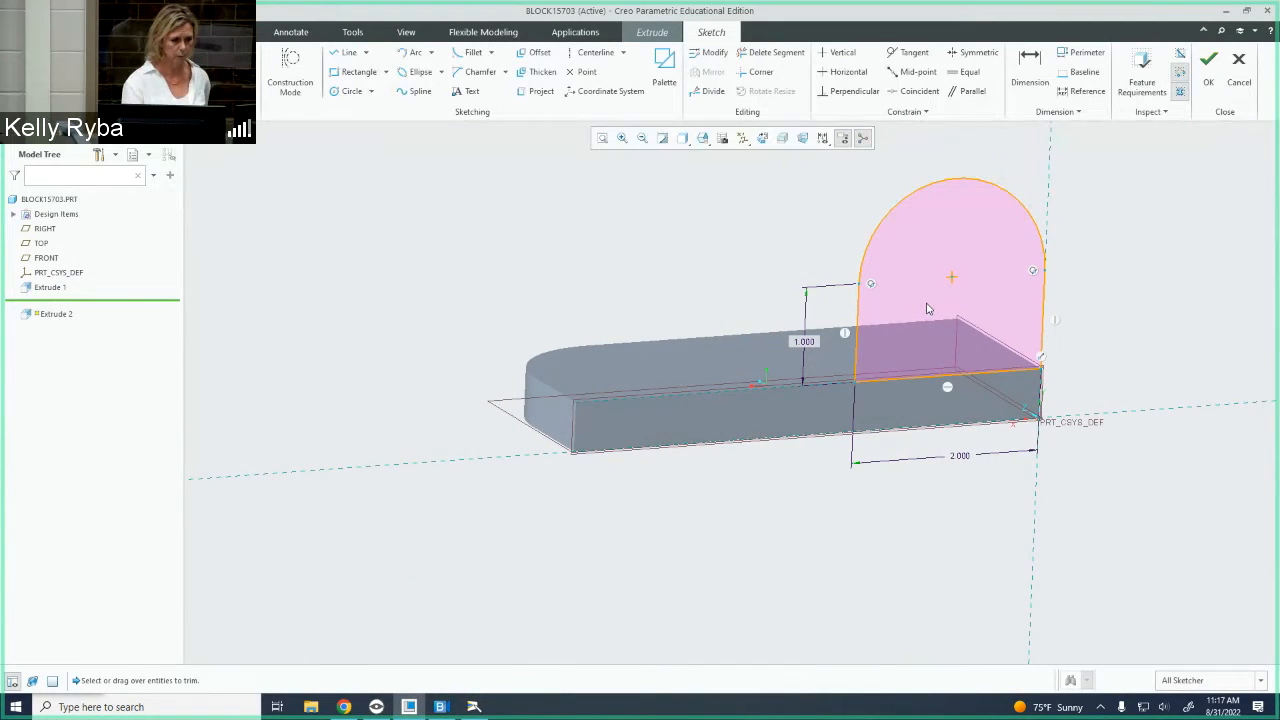
click(1206, 92)
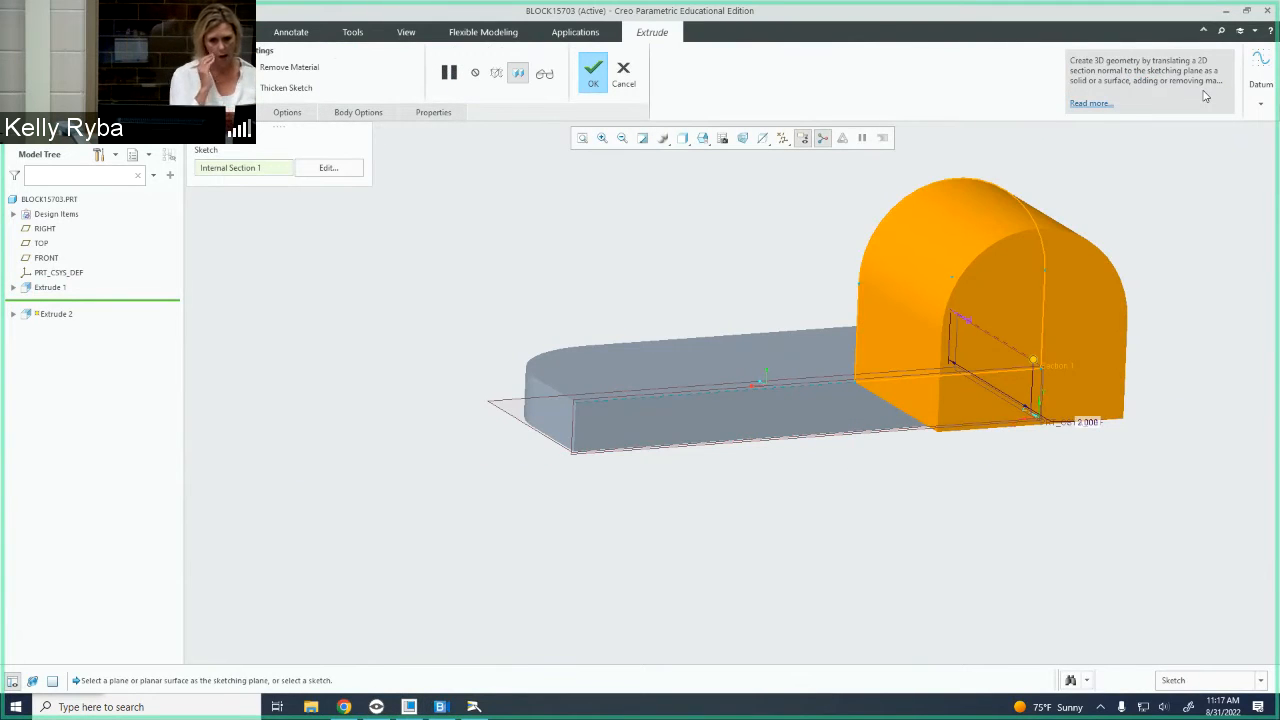
Flip the extrusion direction so the upright sits over the base, and set its depth to 0.5.
mouse_move(914, 360)
middle_down()
mouse_move(951, 337)
mouse_move(991, 351)
mouse_move(974, 346)
middle_up()
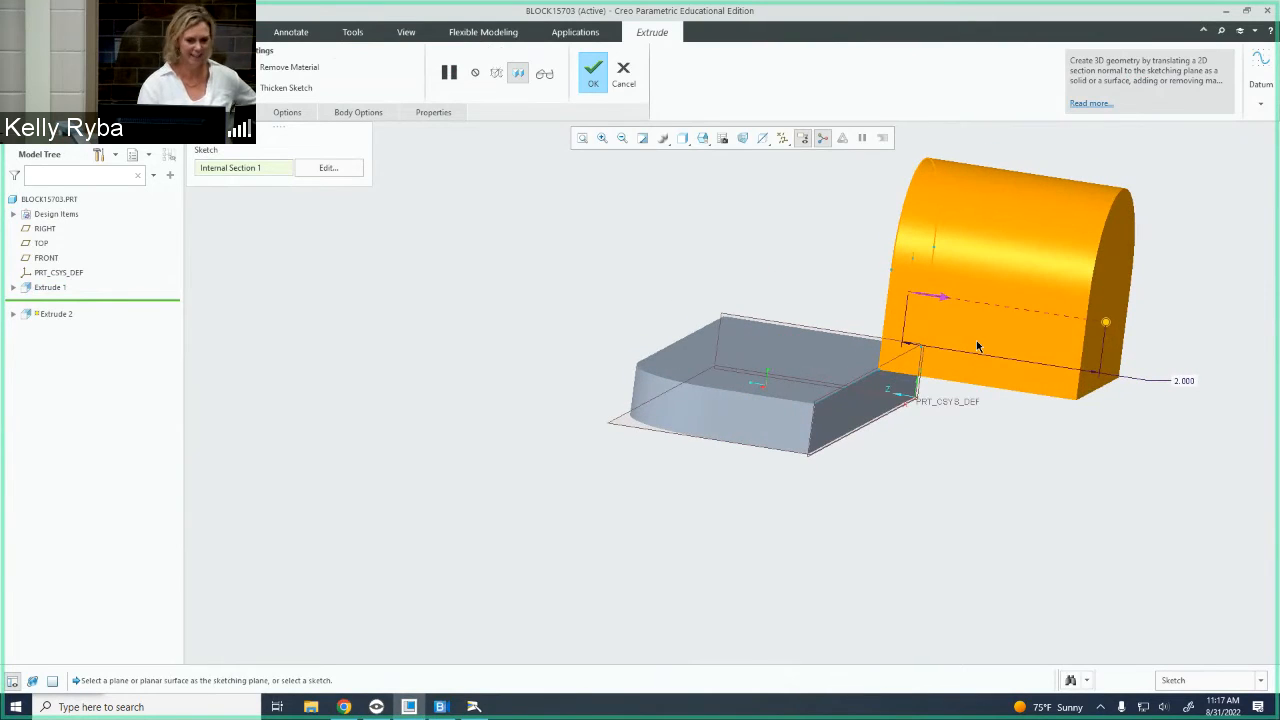
click(939, 298)
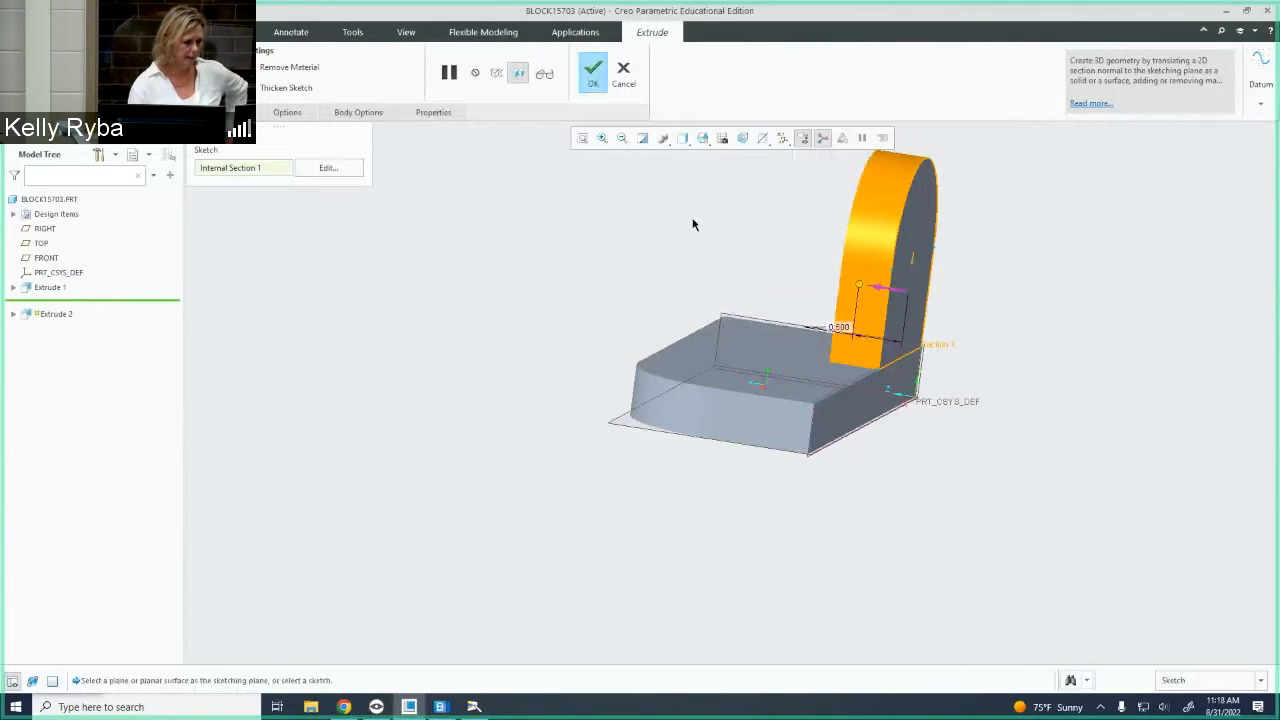
mouse_move(775, 235)
middle_down()
mouse_move(754, 223)
mouse_move(729, 269)
mouse_move(720, 240)
mouse_move(760, 228)
mouse_move(859, 250)
mouse_move(836, 249)
middle_up()
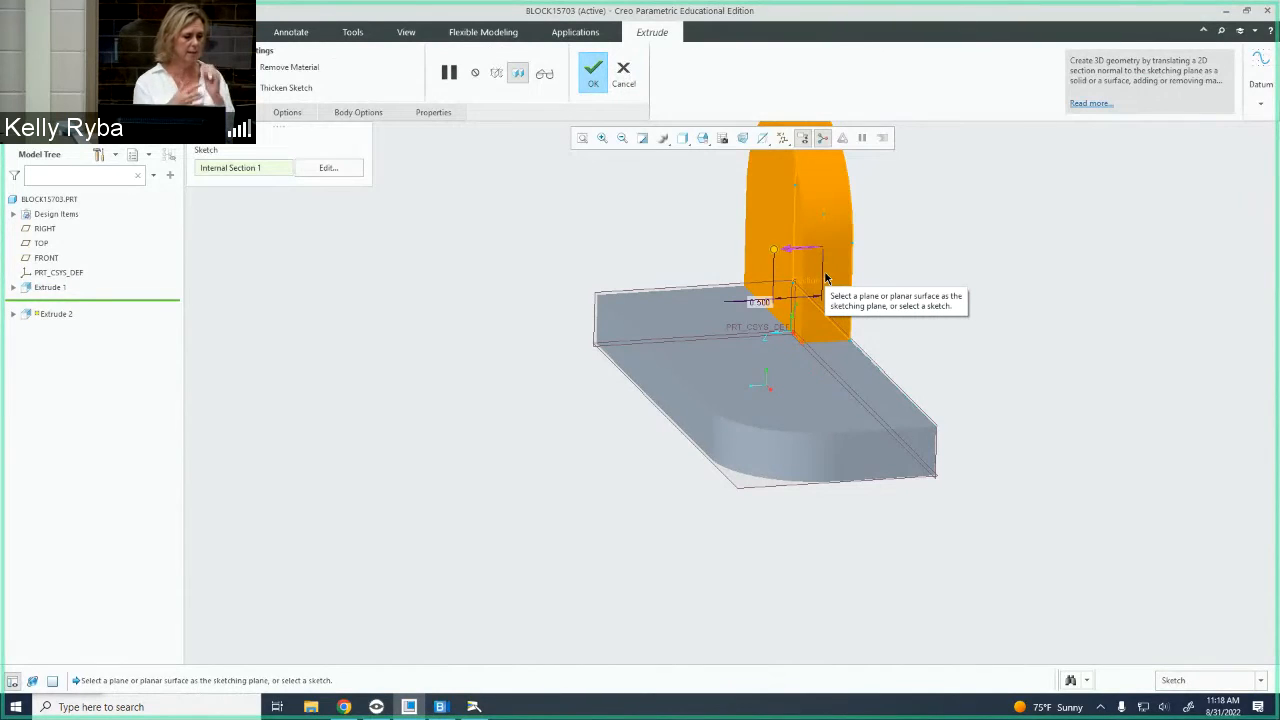
Preview the round-topped upright from several angles and accept the 0.5 extrusion.
click(544, 73)
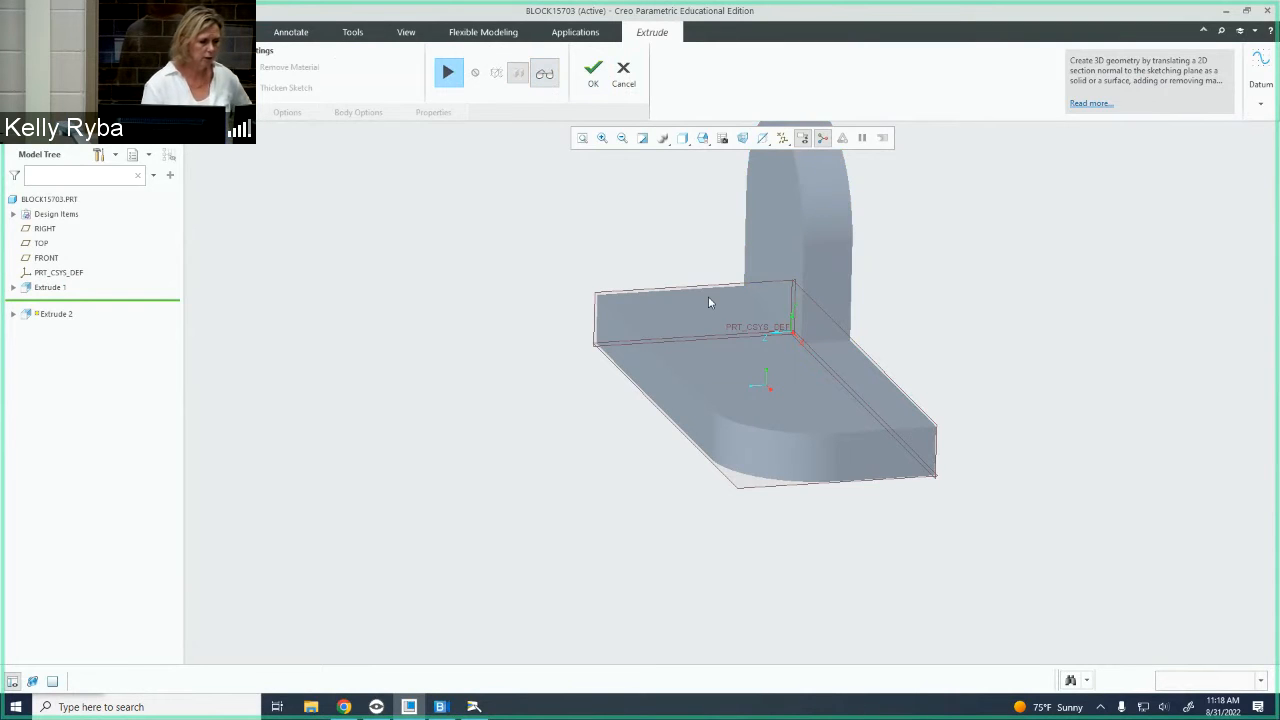
middle_drag(708, 298, 609, 317)
key(ctrl+d)
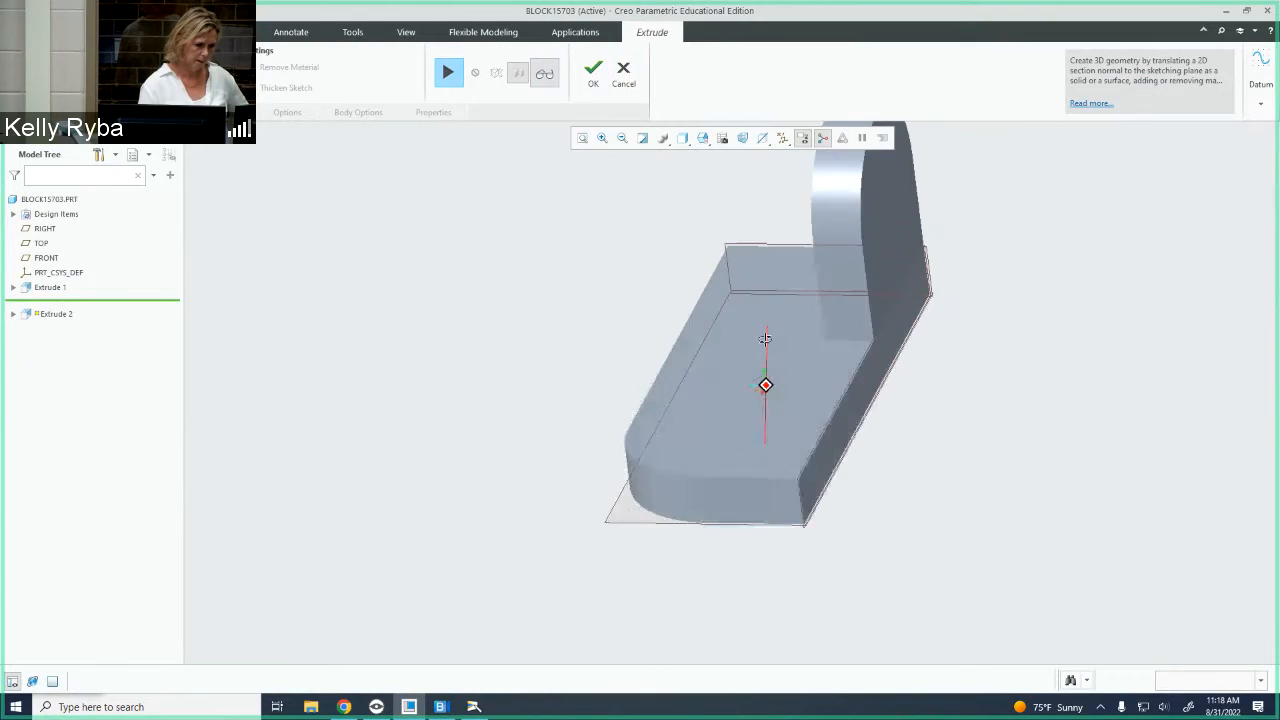
click(599, 88)
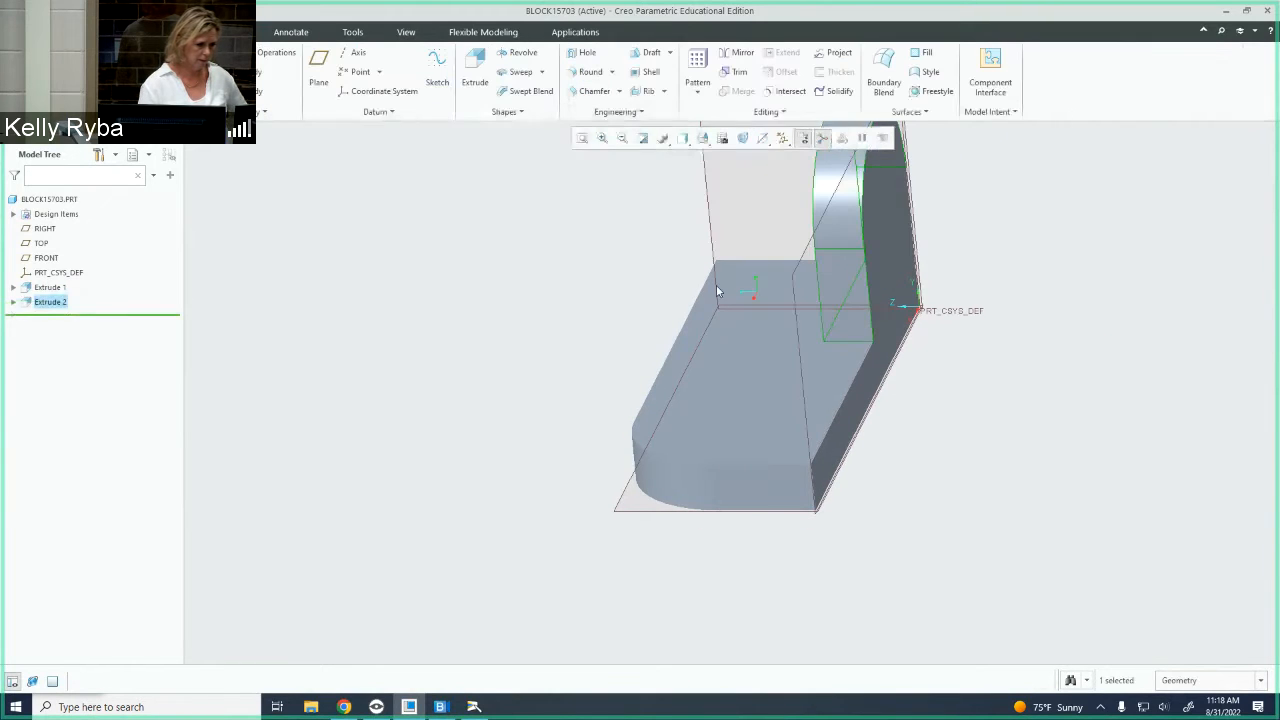
middle_drag(725, 278, 760, 240)
mouse_move(577, 141)
middle_down()
mouse_move(640, 174)
mouse_move(728, 349)
mouse_move(769, 380)
middle_up()
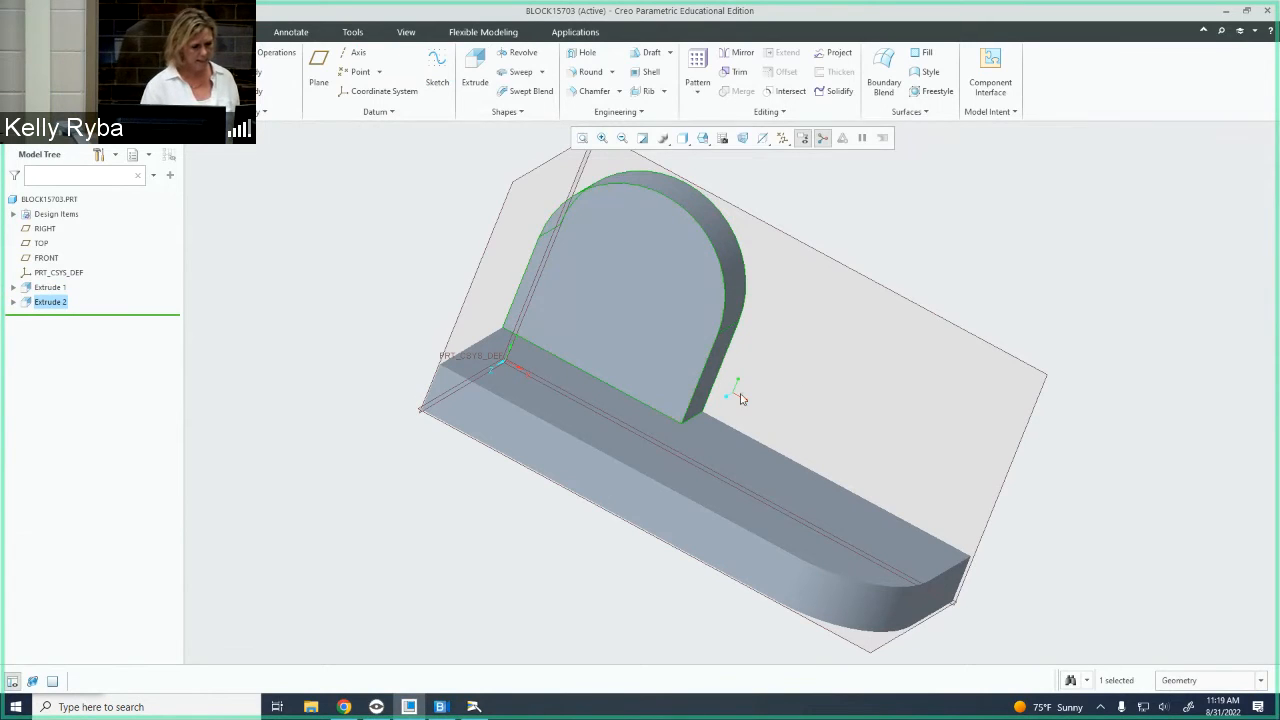
Switch to the document camera view and read the textbook page on adding the round and holes, then return to the model.
click(474, 706)
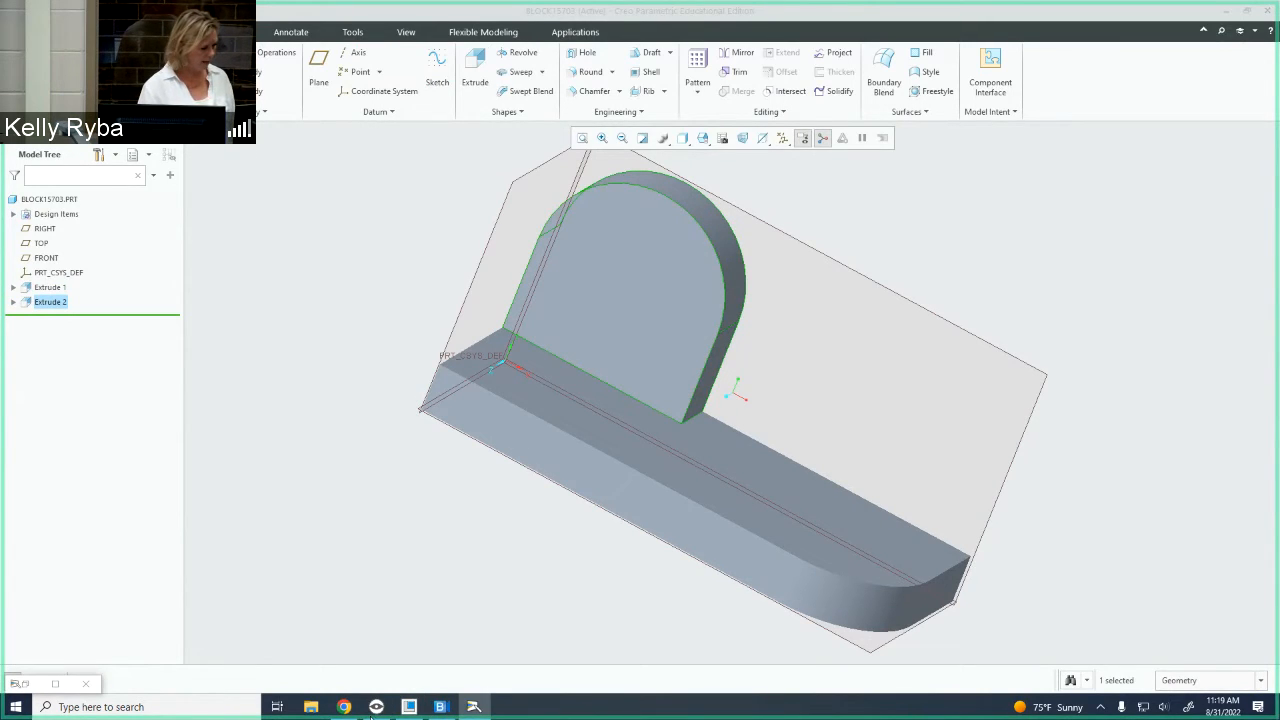
click(57, 684)
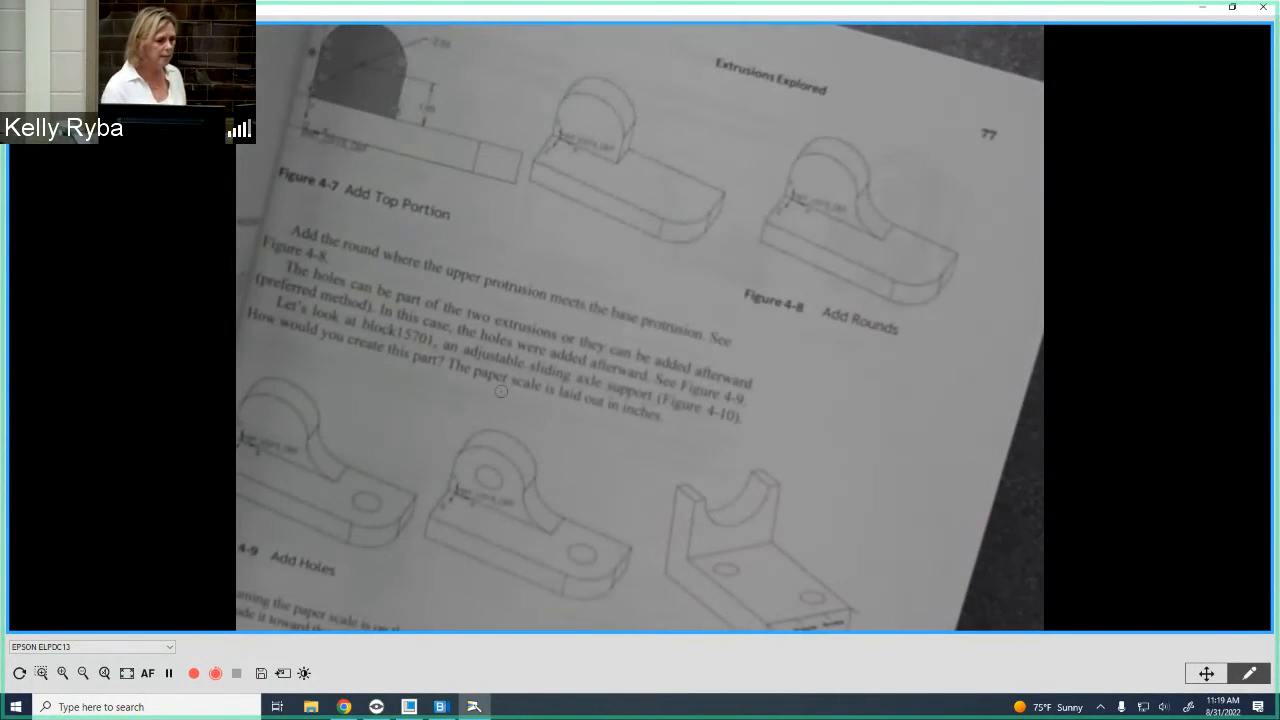
click(1201, 7)
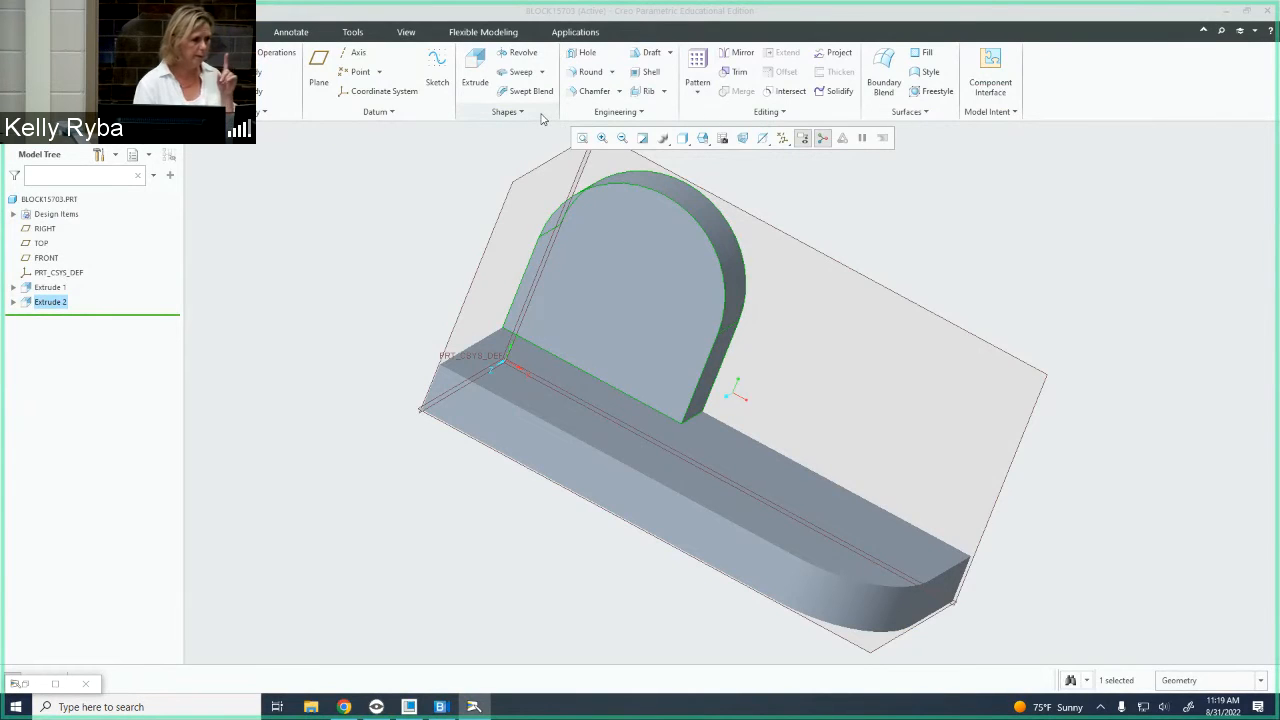
Start a circular Round on the short edge where the upright's narrow side meets the top of the base.
click(612, 73)
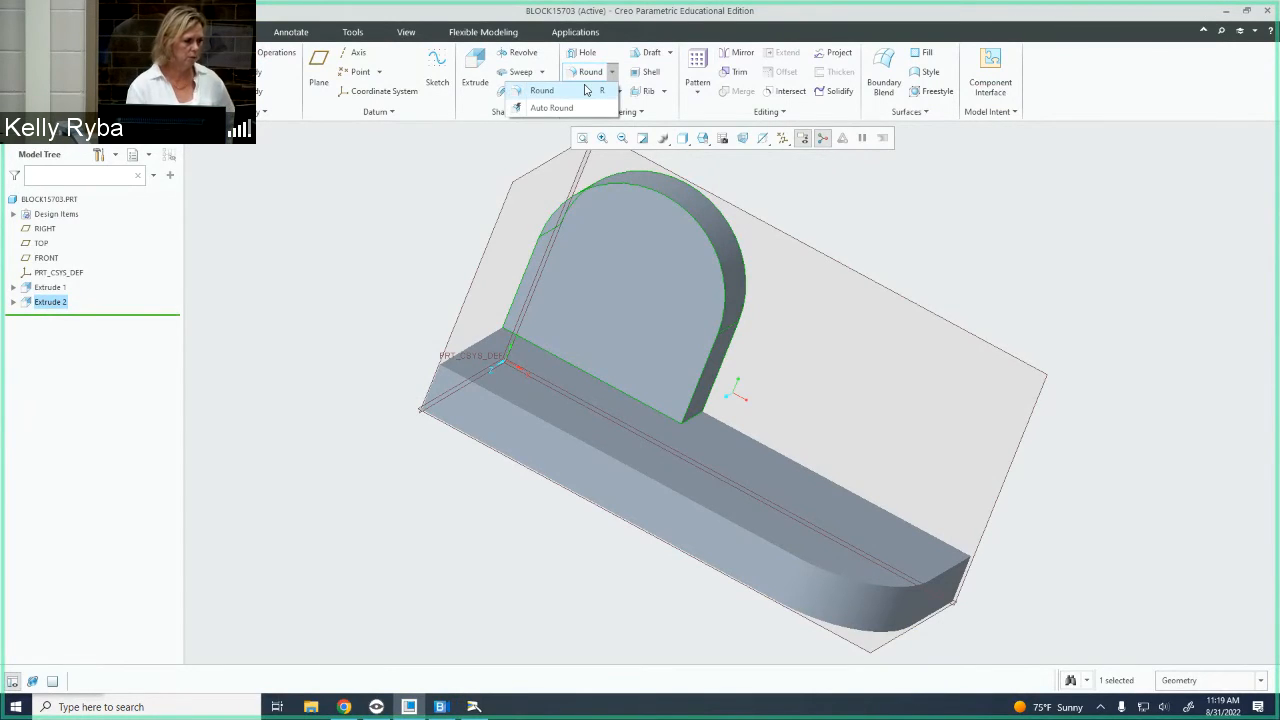
click(549, 97)
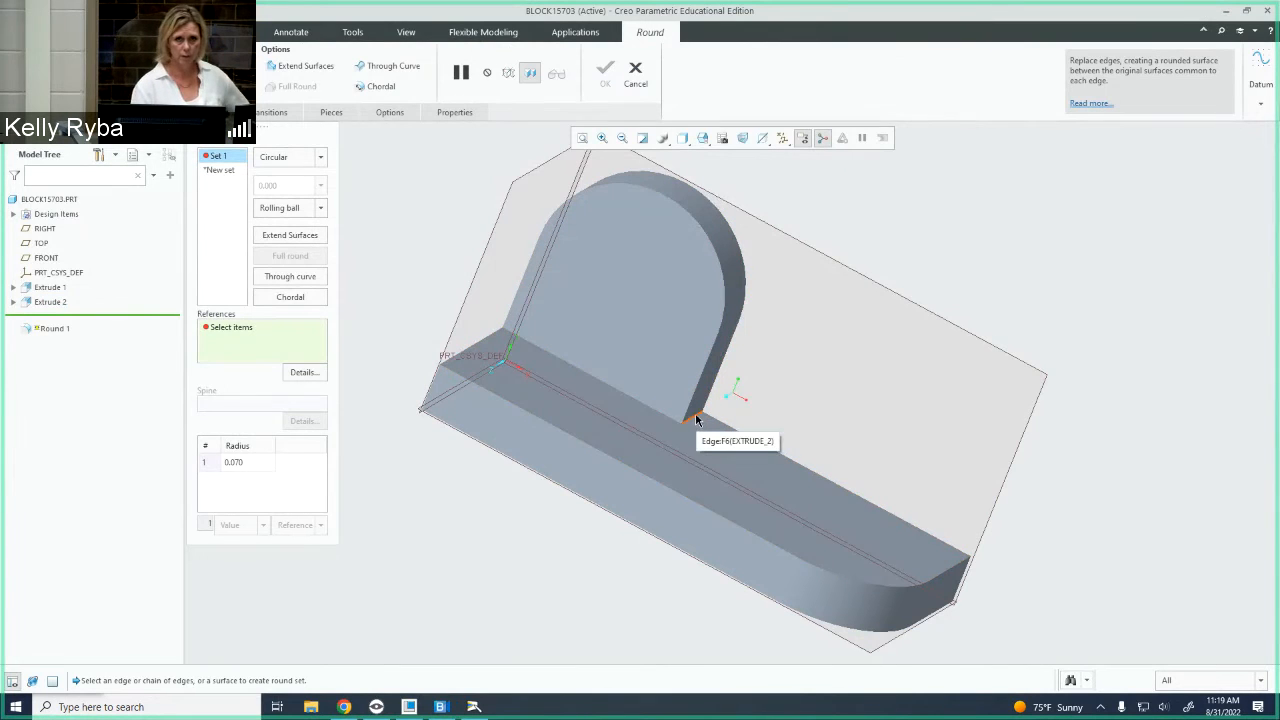
mouse_move(708, 420)
middle_down()
mouse_move(723, 378)
mouse_move(736, 411)
mouse_move(709, 433)
middle_up()
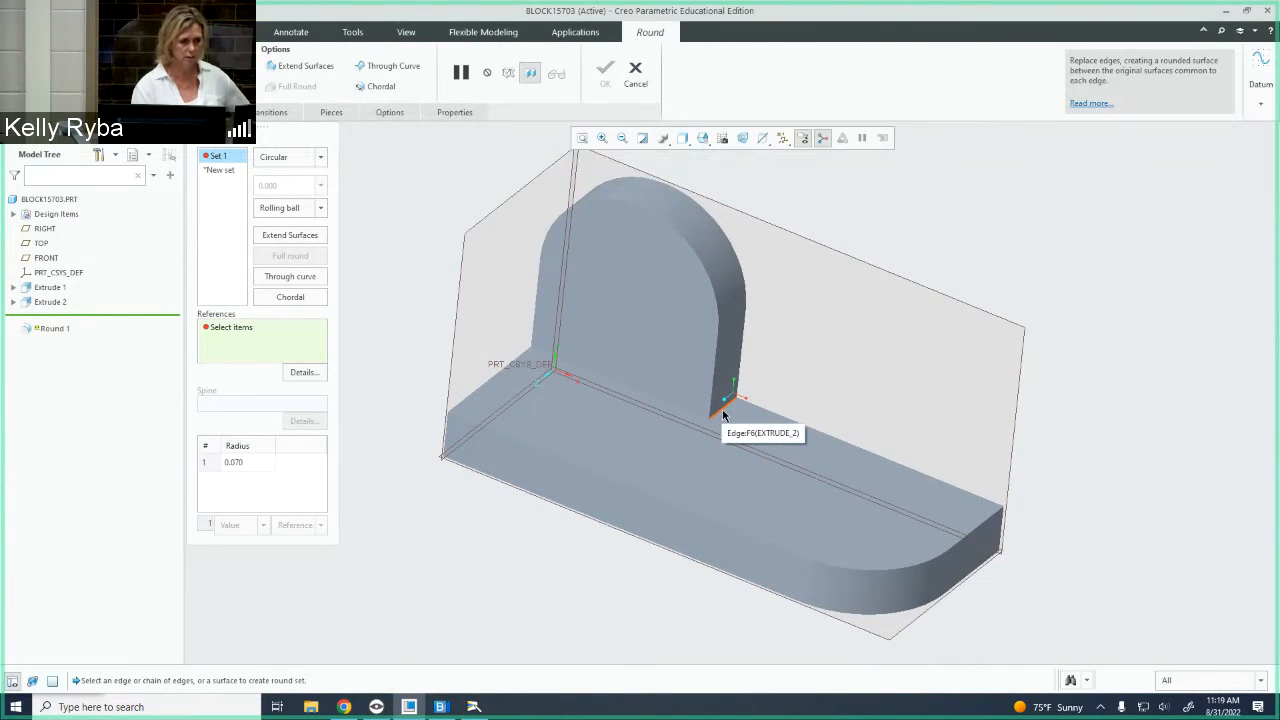
click(724, 409)
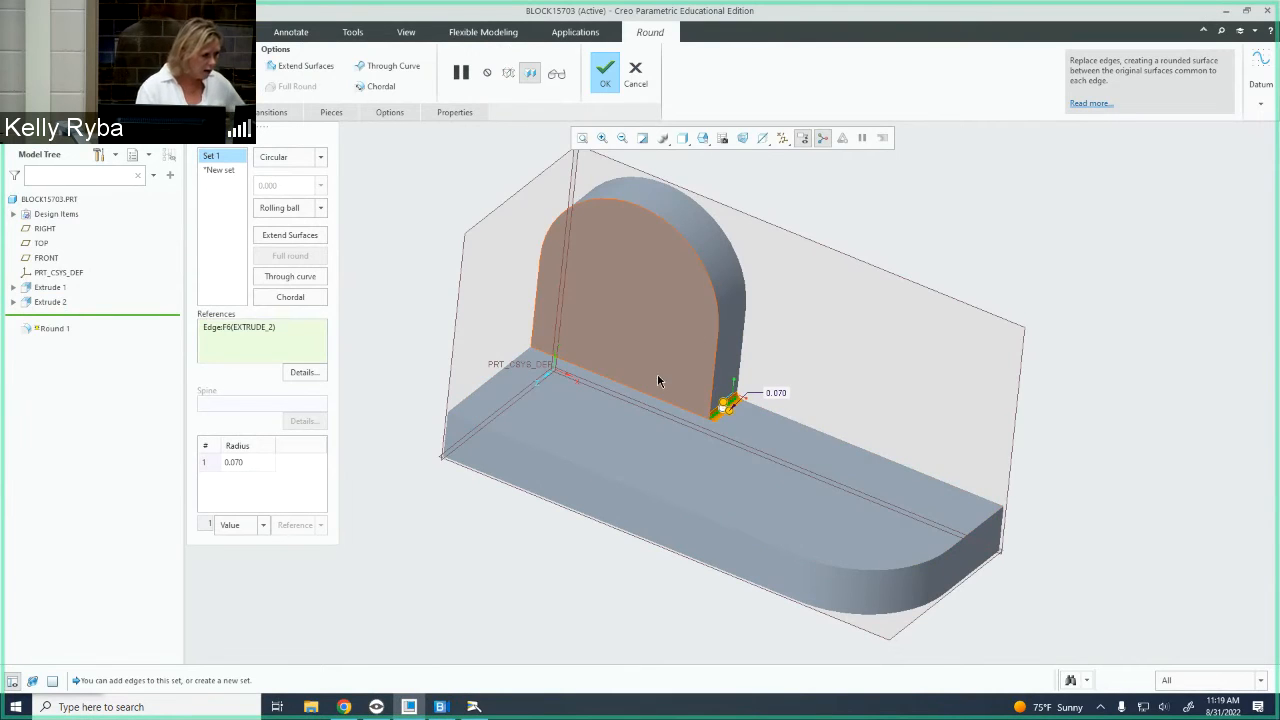
middle_drag(810, 369, 829, 349)
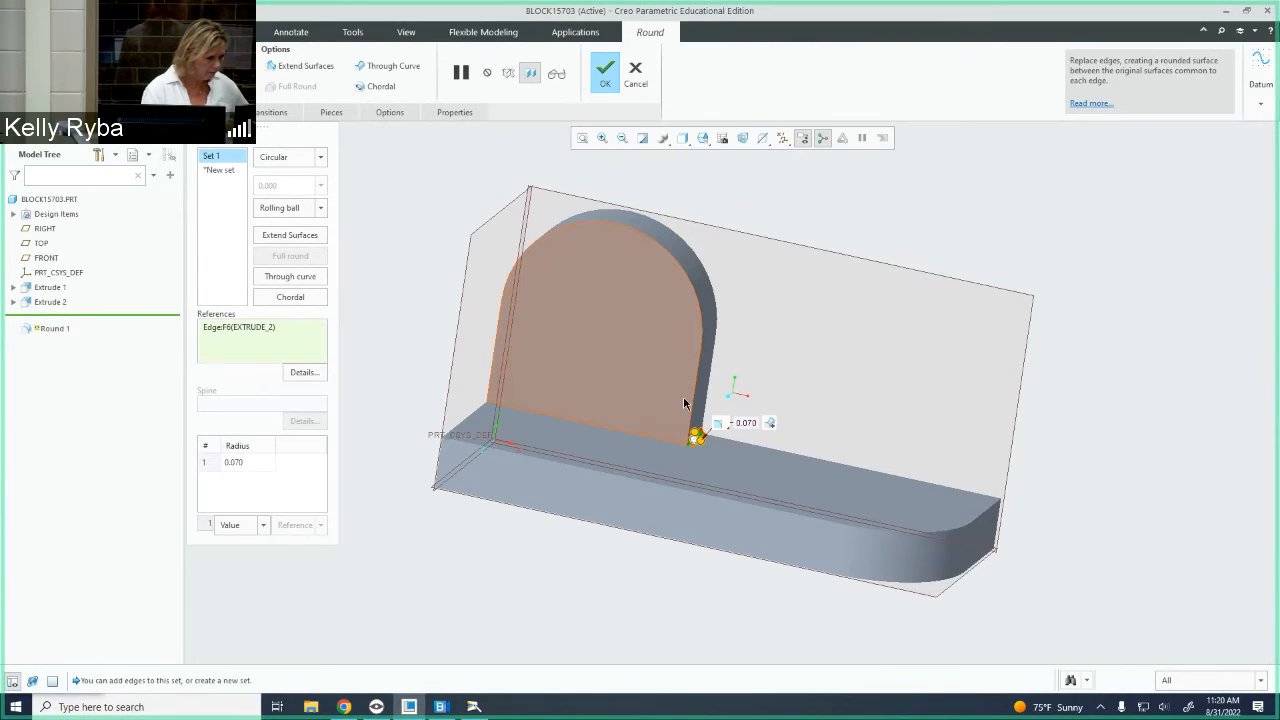
scroll(703, 443, up, 4)
scroll(690, 440, up, 3)
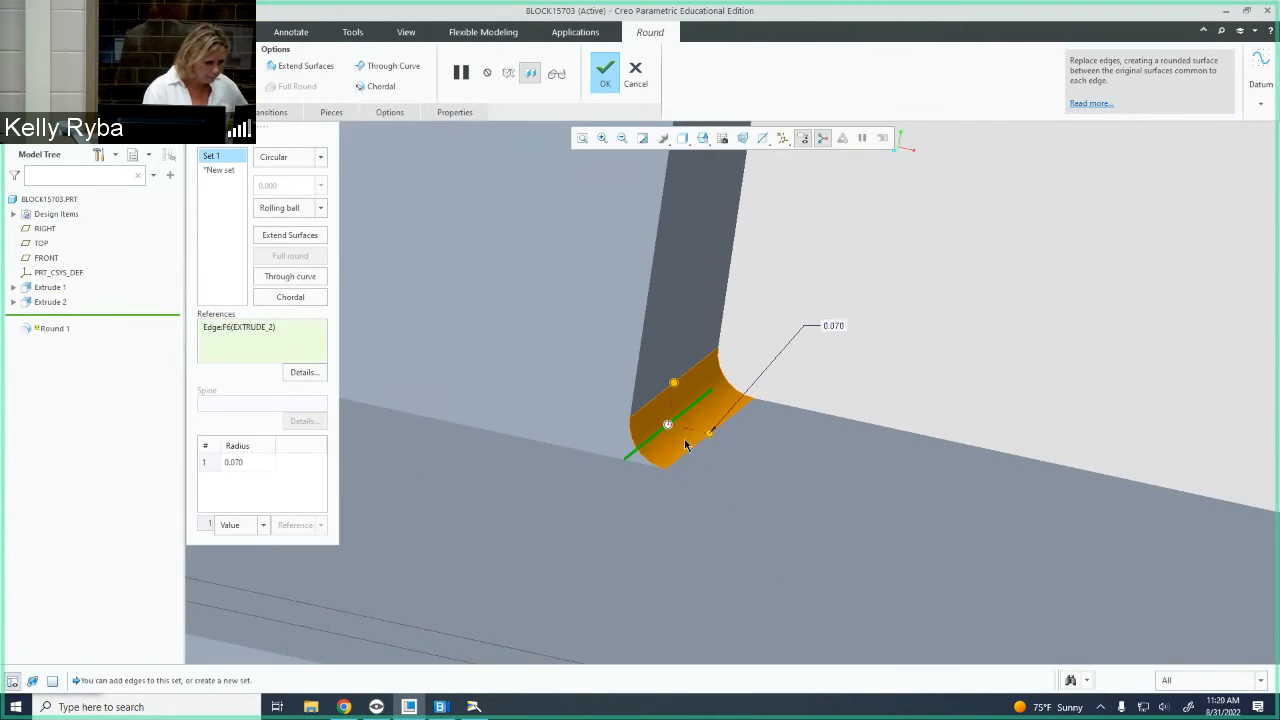
scroll(695, 437, down, 2)
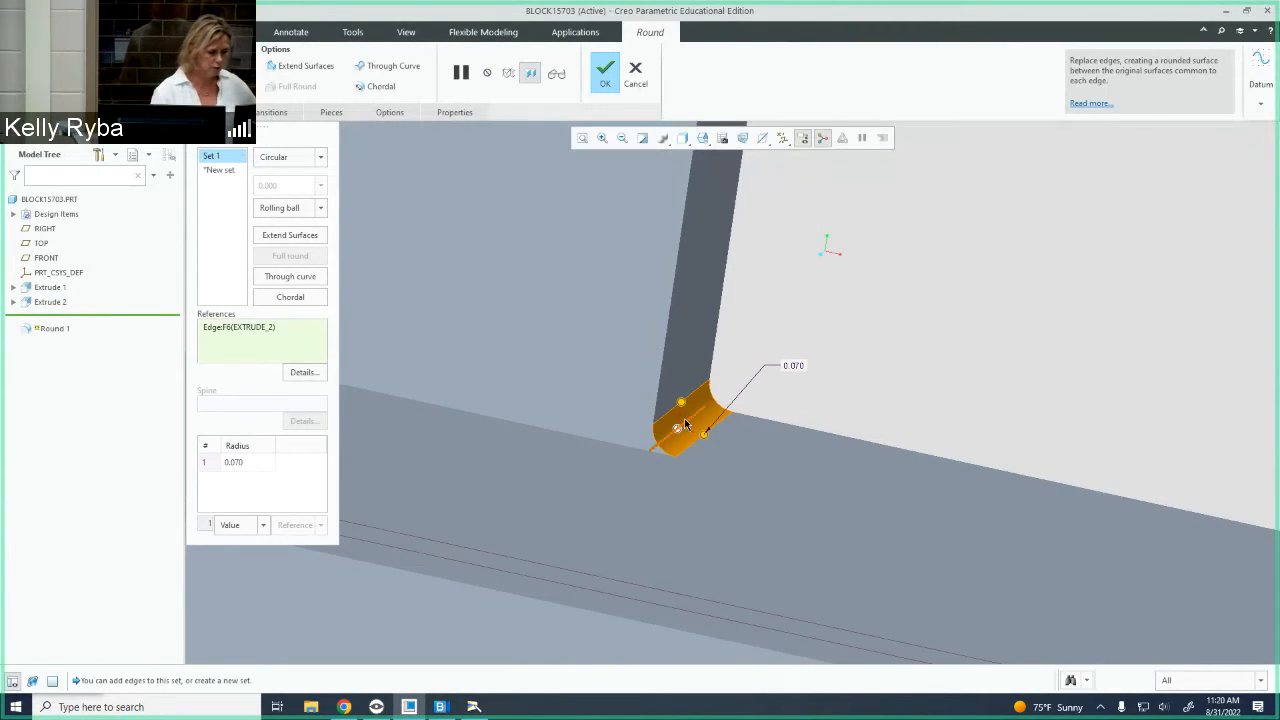
scroll(690, 420, down, 2)
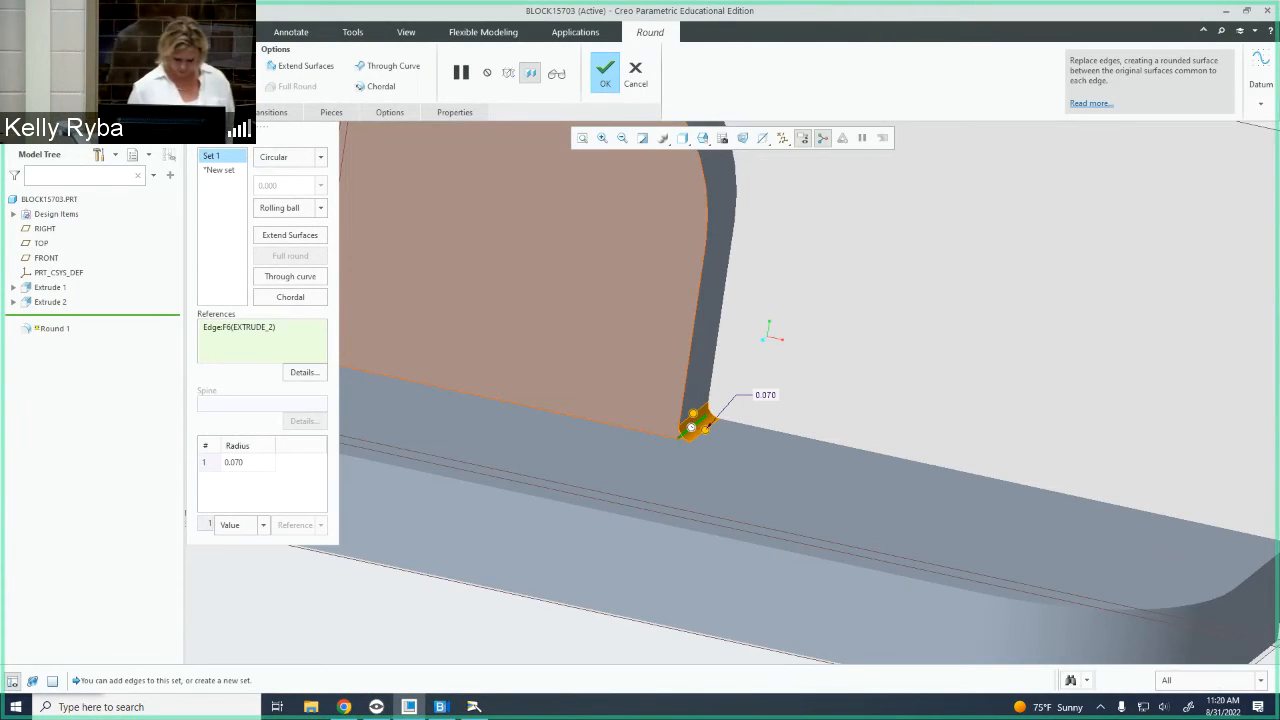
Set the round's radius to 1 and complete the feature.
click(604, 72)
text(1)
key(Return)
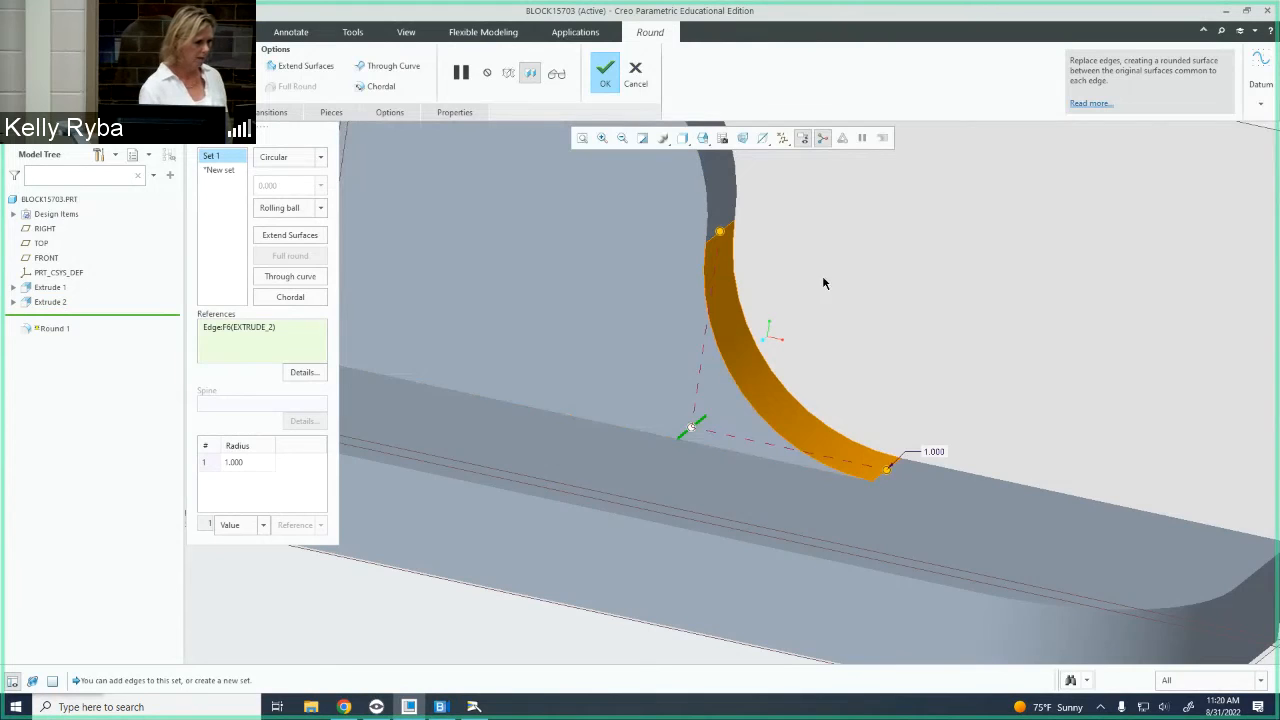
scroll(822, 275, down, 3)
mouse_move(775, 317)
middle_down()
mouse_move(767, 339)
mouse_move(766, 290)
mouse_move(766, 326)
middle_up()
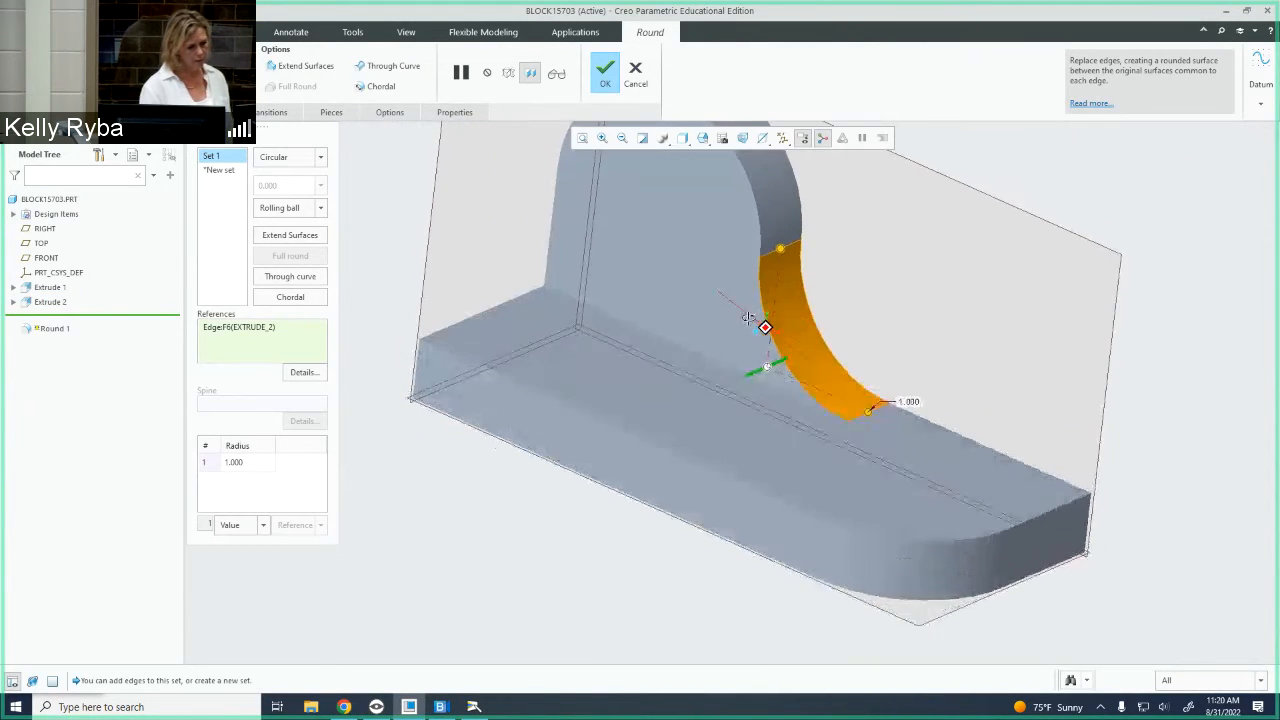
click(610, 86)
middle_drag(770, 250, 826, 306)
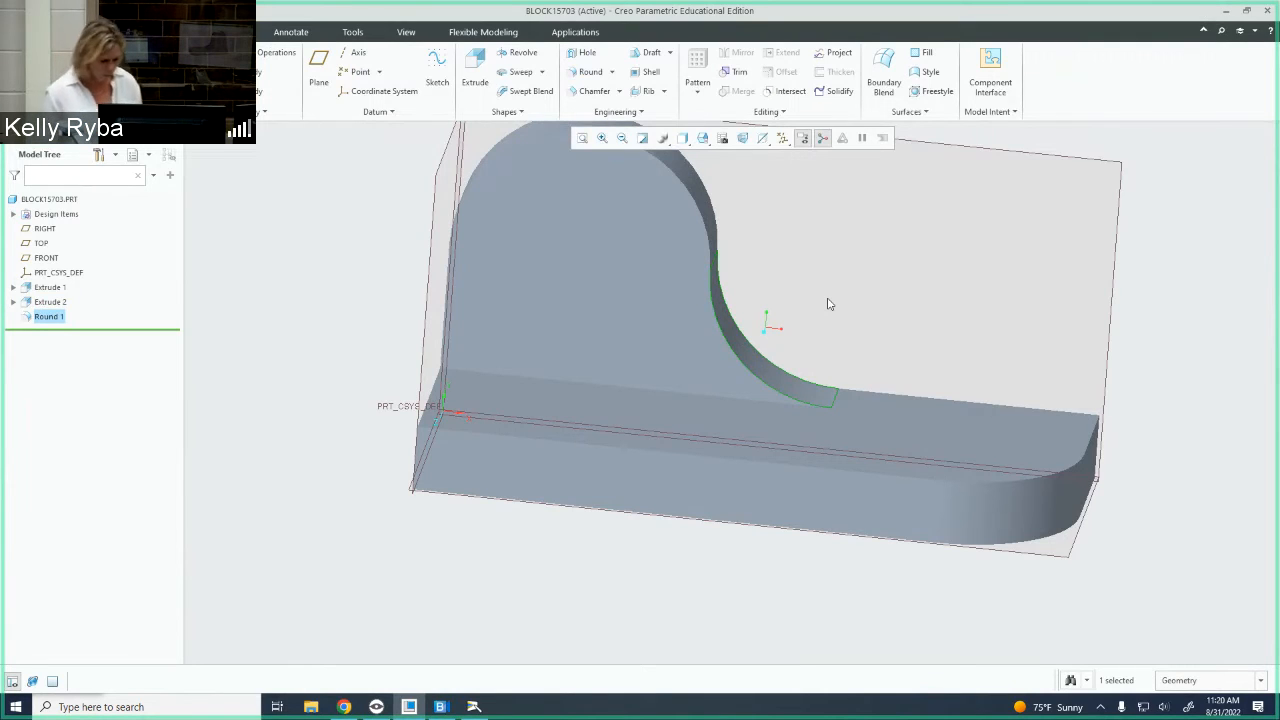
Place a Through All hole on the base's top surface near its rounded corner.
middle_drag(998, 343, 979, 378)
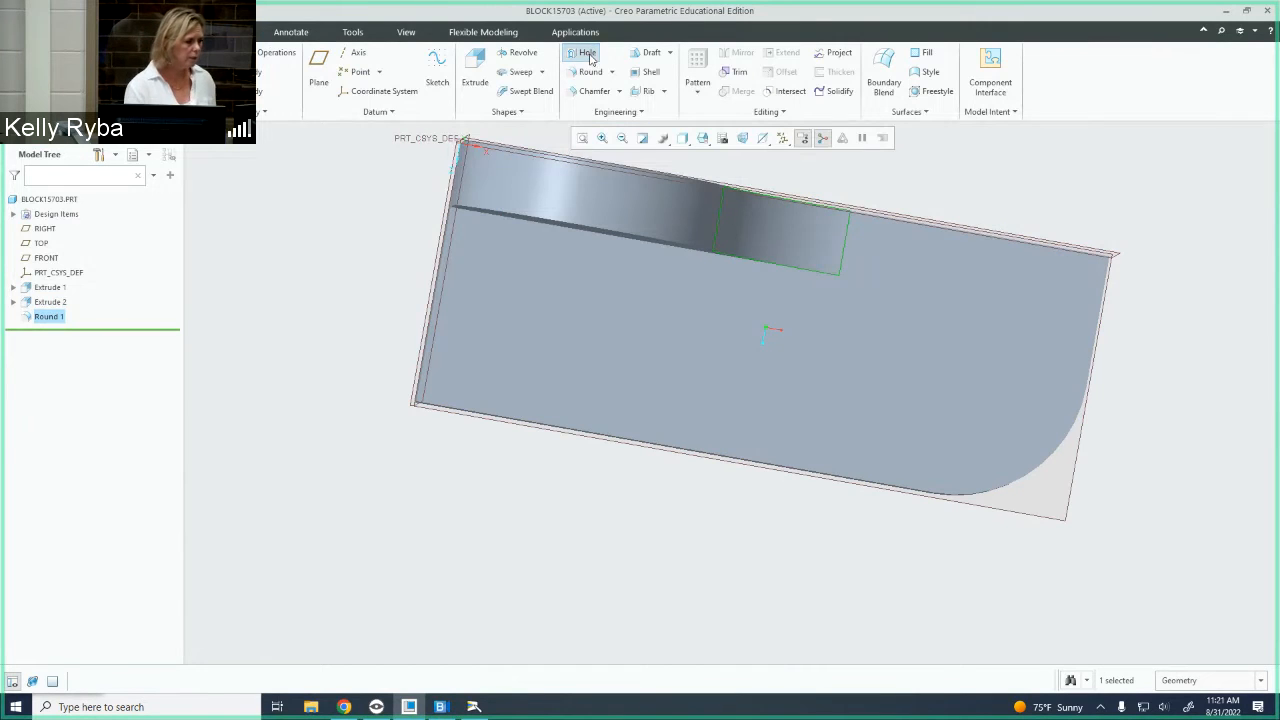
click(585, 52)
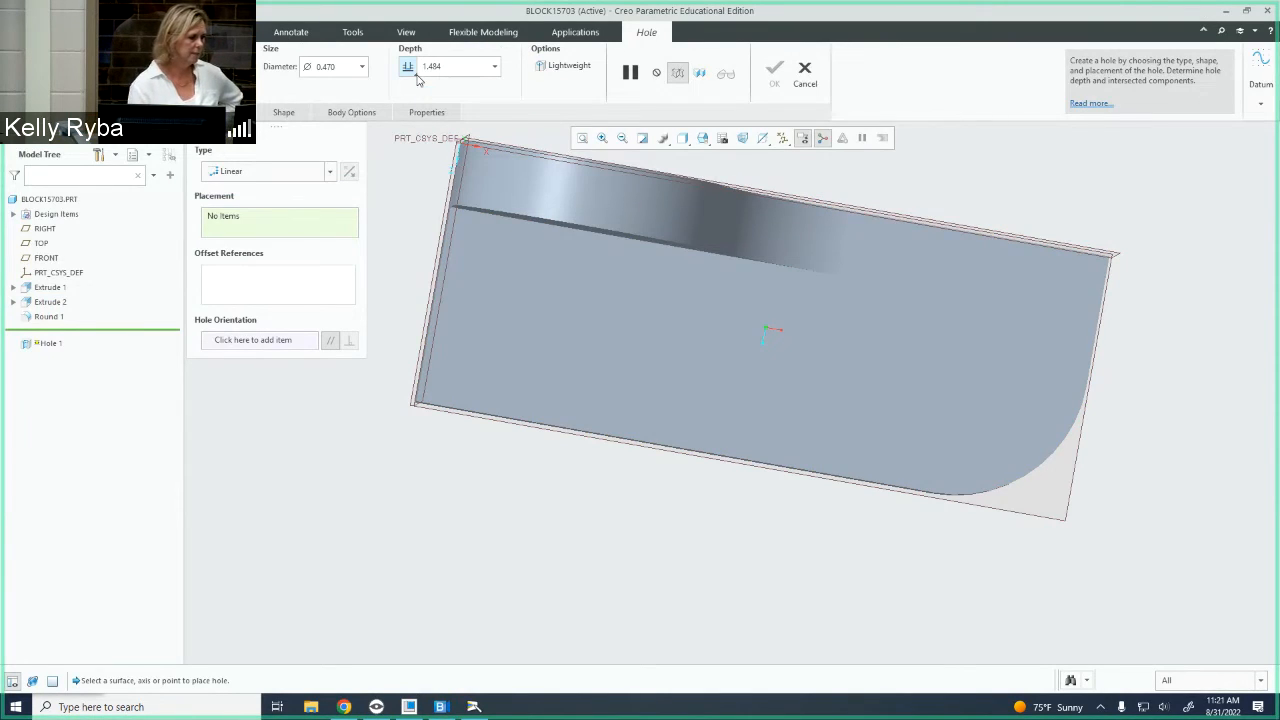
click(416, 74)
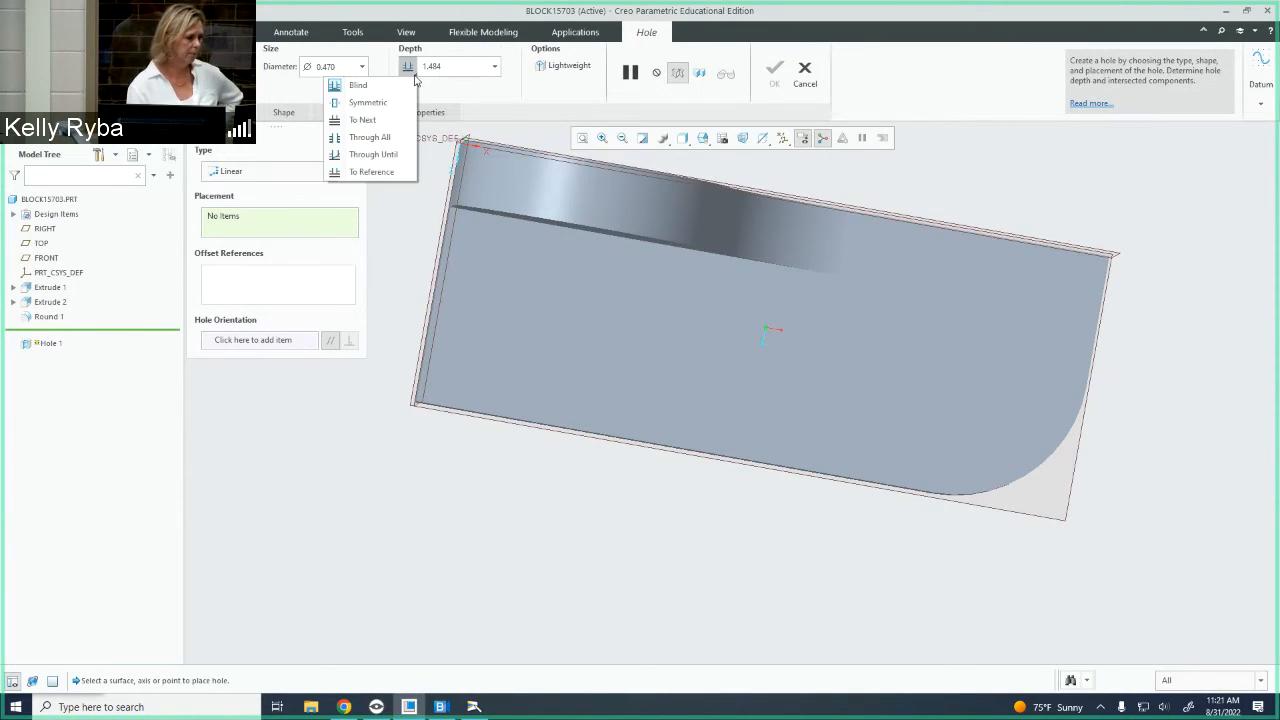
click(380, 140)
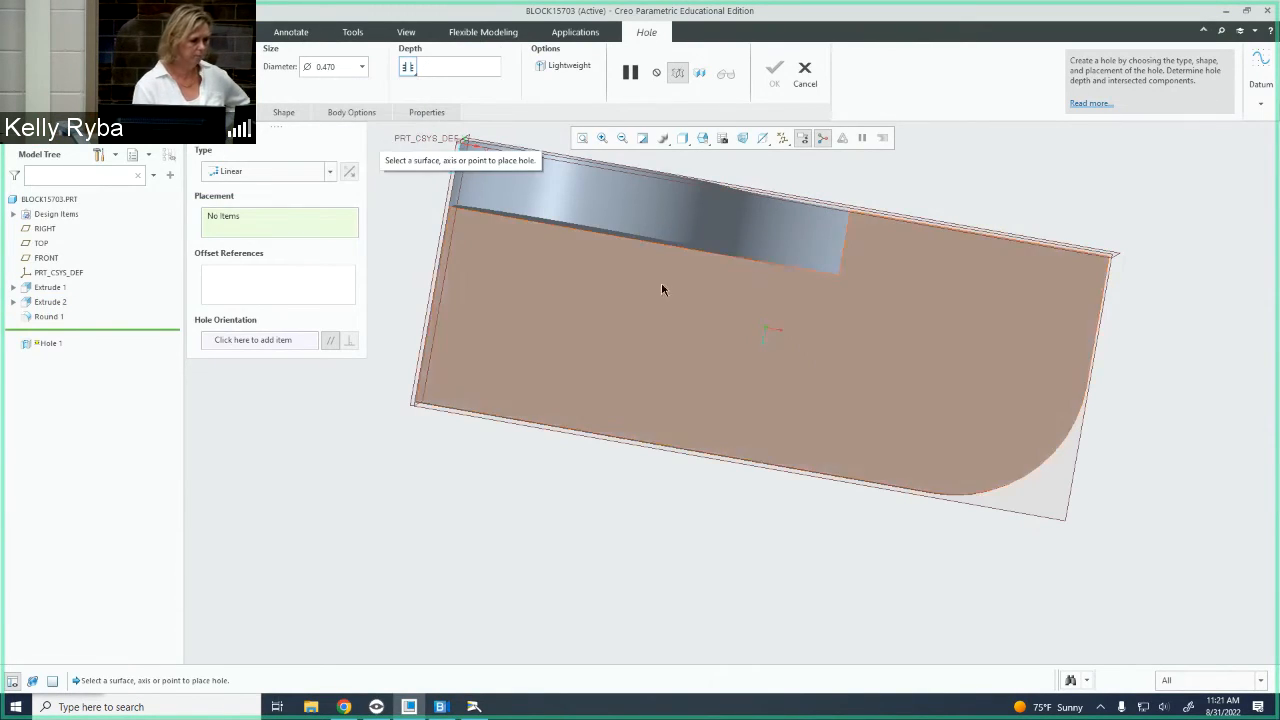
click(963, 397)
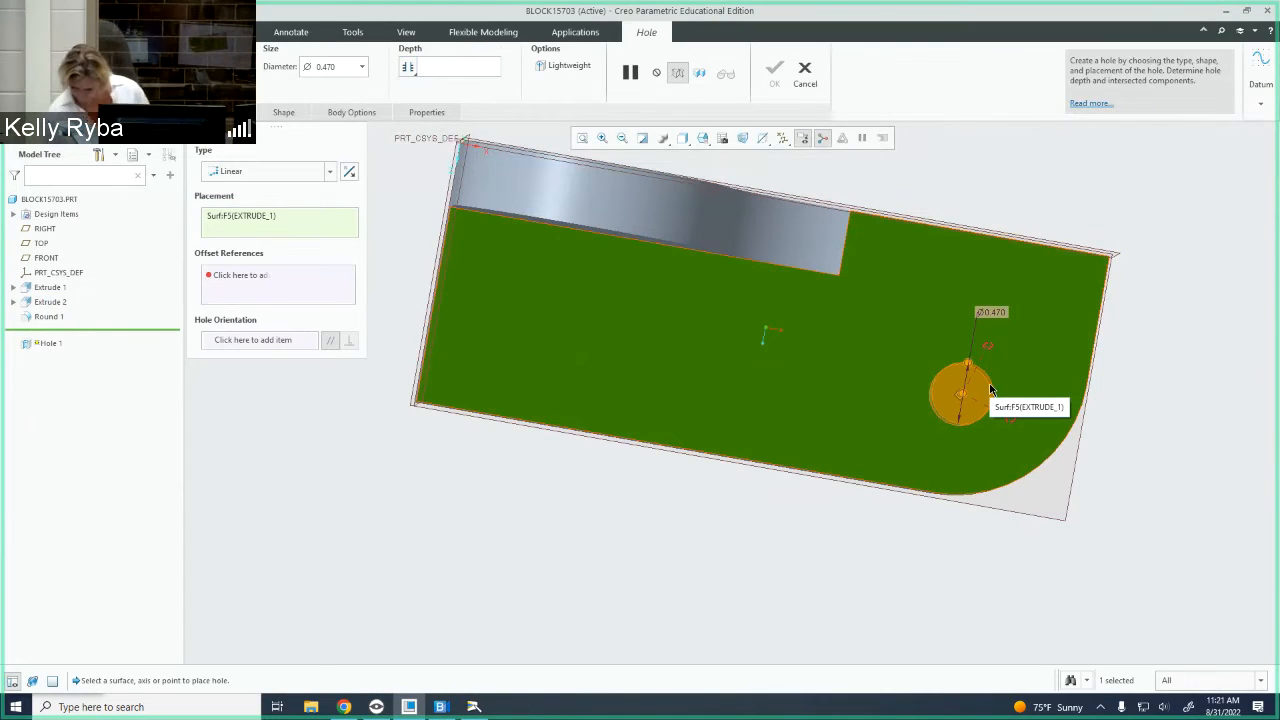
Set the hole's diameter to 0.5.
click(347, 67)
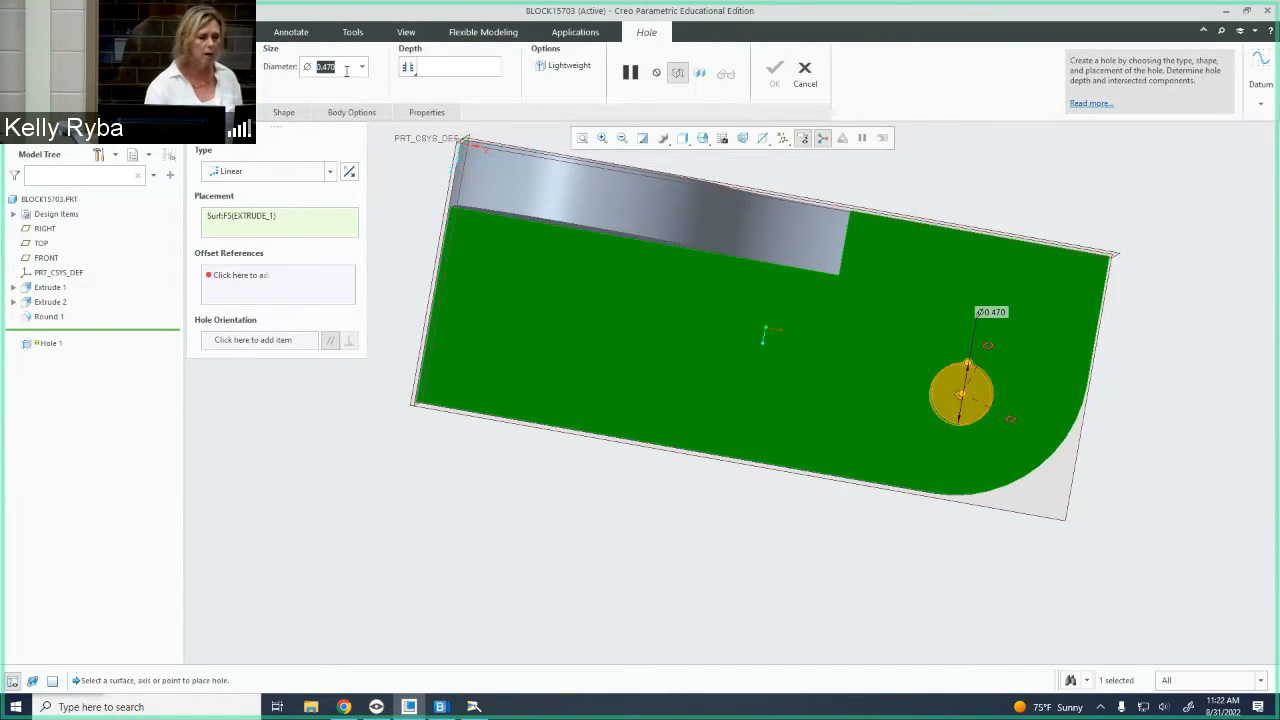
double_click(992, 313)
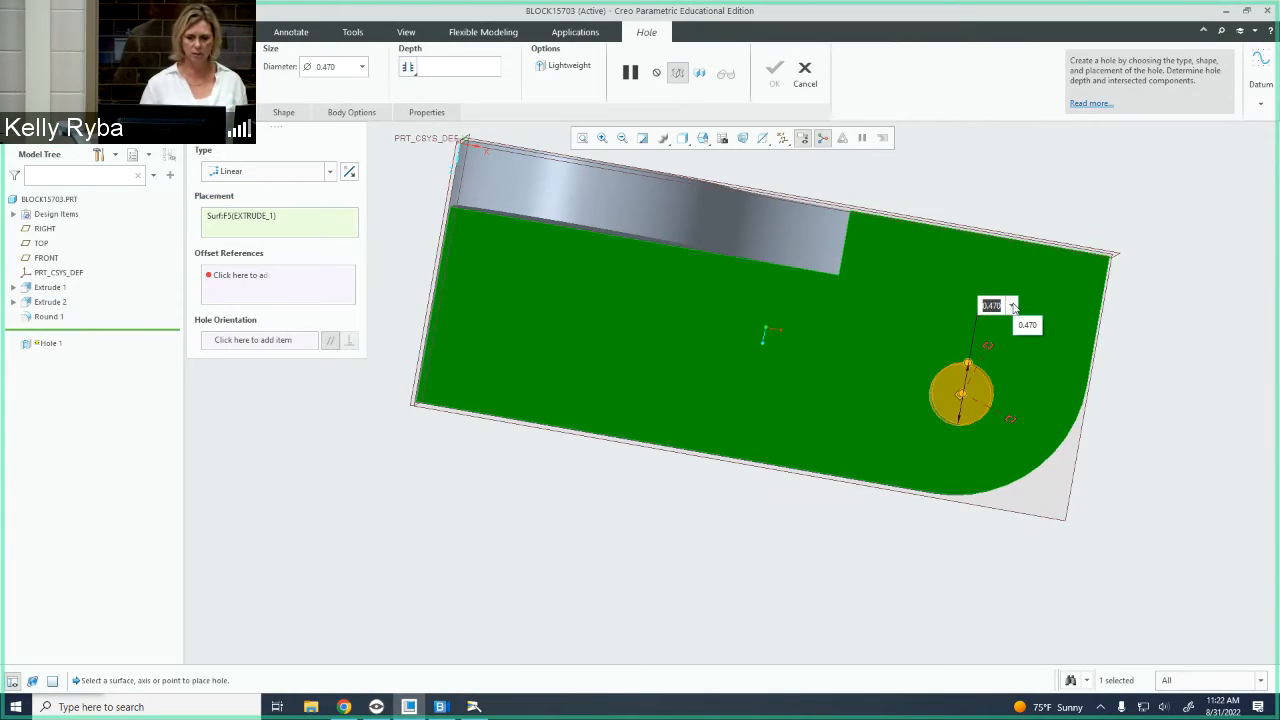
text(.5)
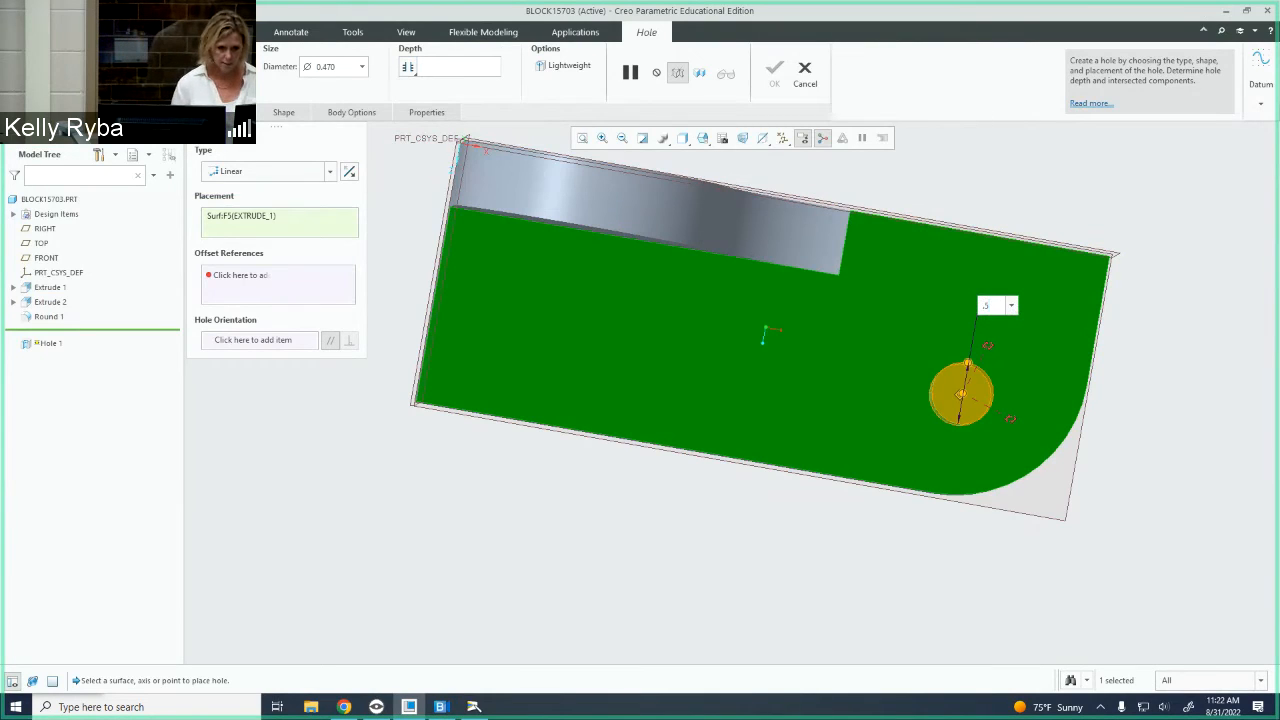
key(Return)
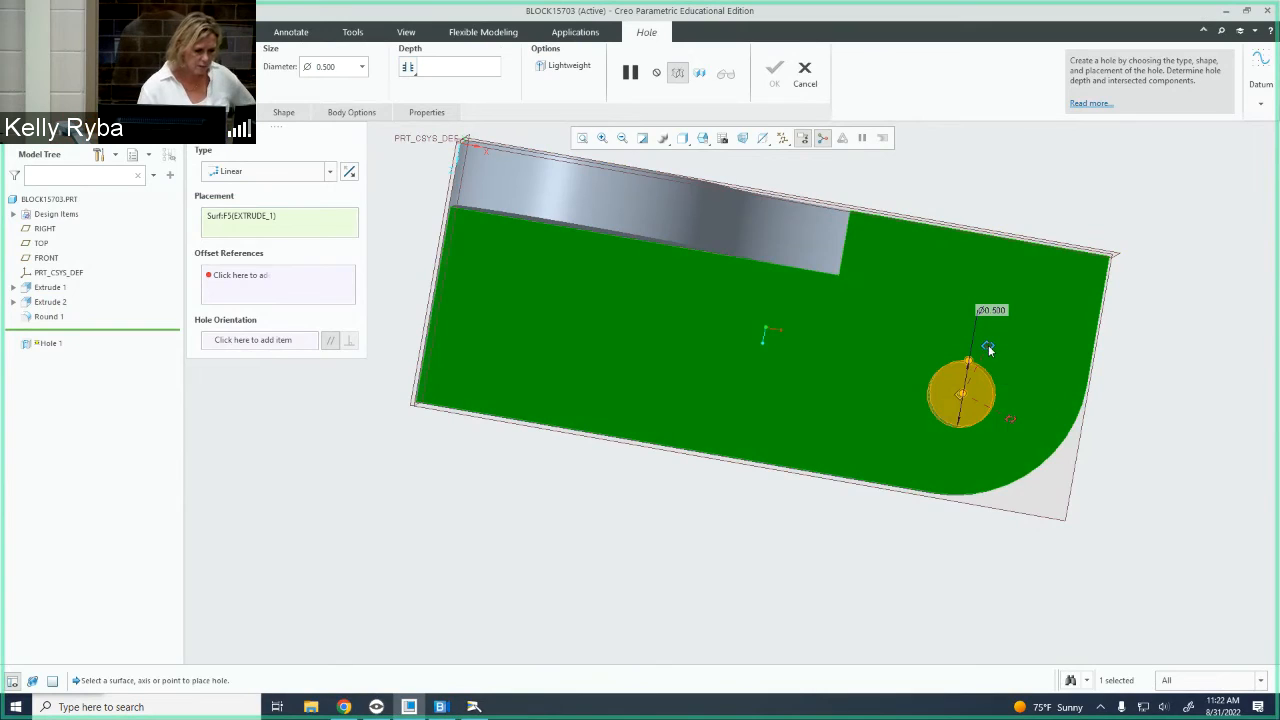
Reference the hole to the base's short end edge beside the rounded corner and set that offset to 1.
drag(988, 349, 1088, 366)
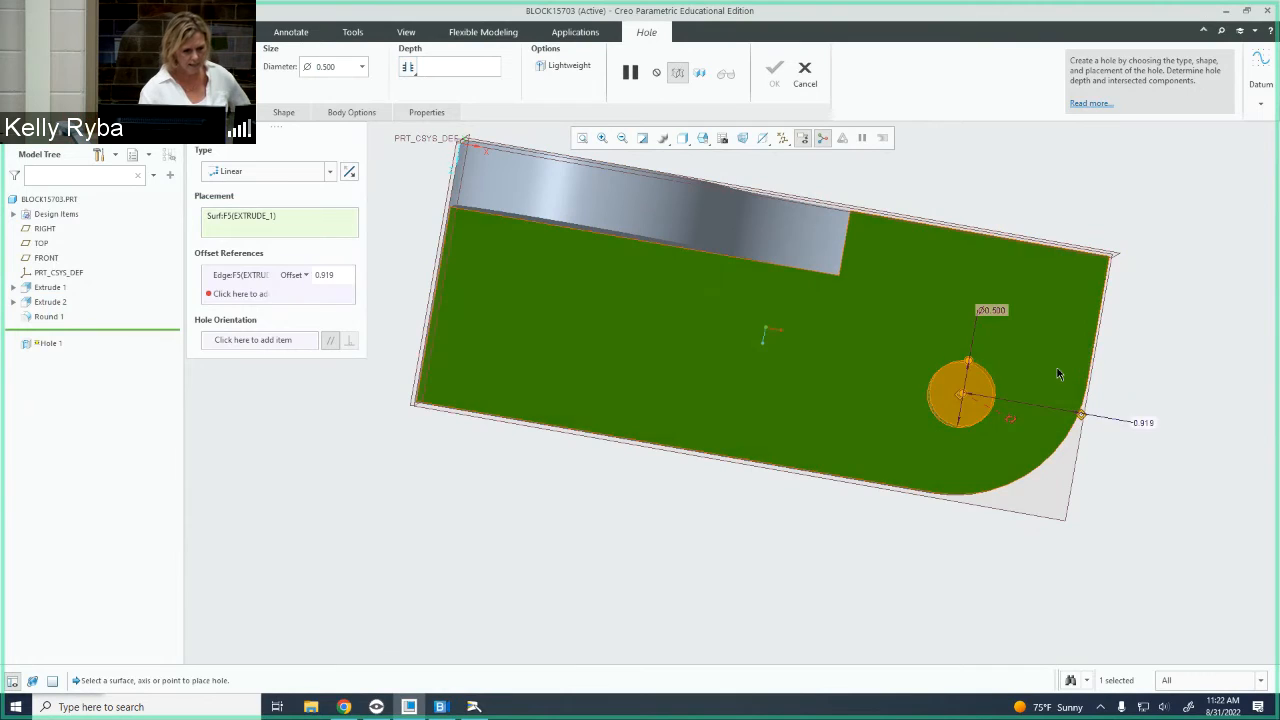
double_click(1145, 425)
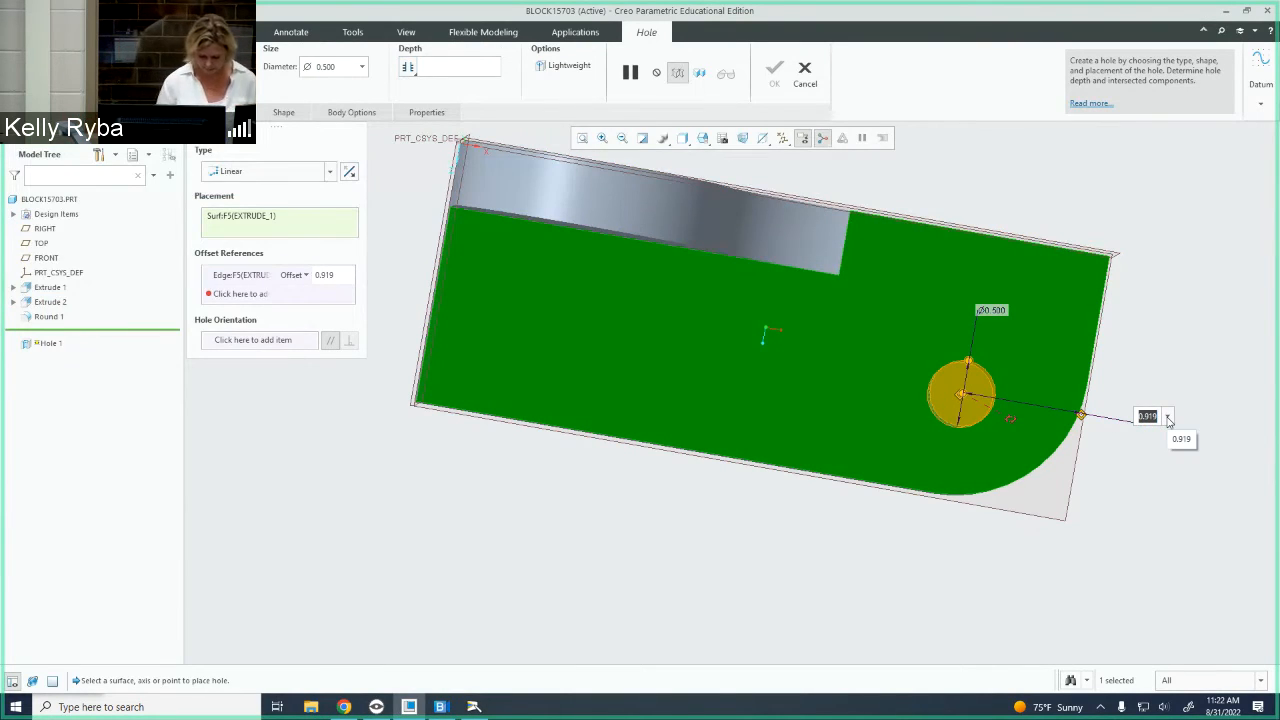
text(1)
key(Return)
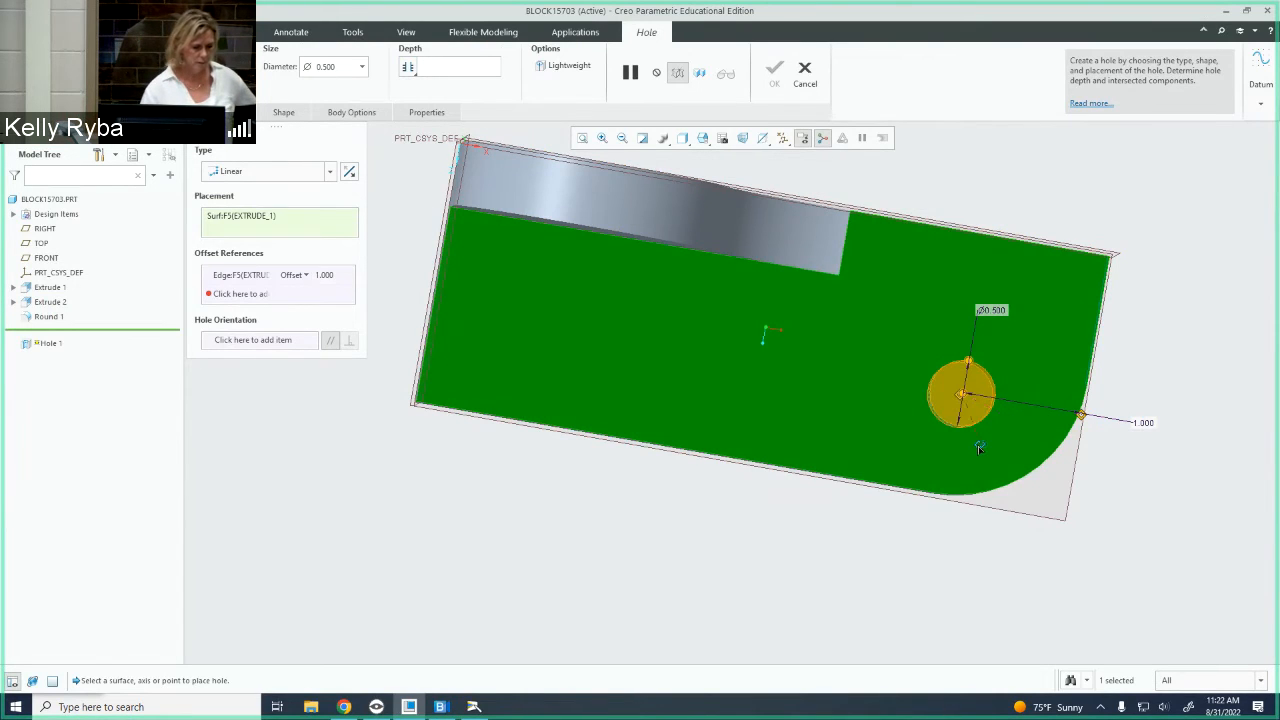
Reference the hole to the base's long edge opposite the upright with an offset of 1, and complete the hole.
click(930, 495)
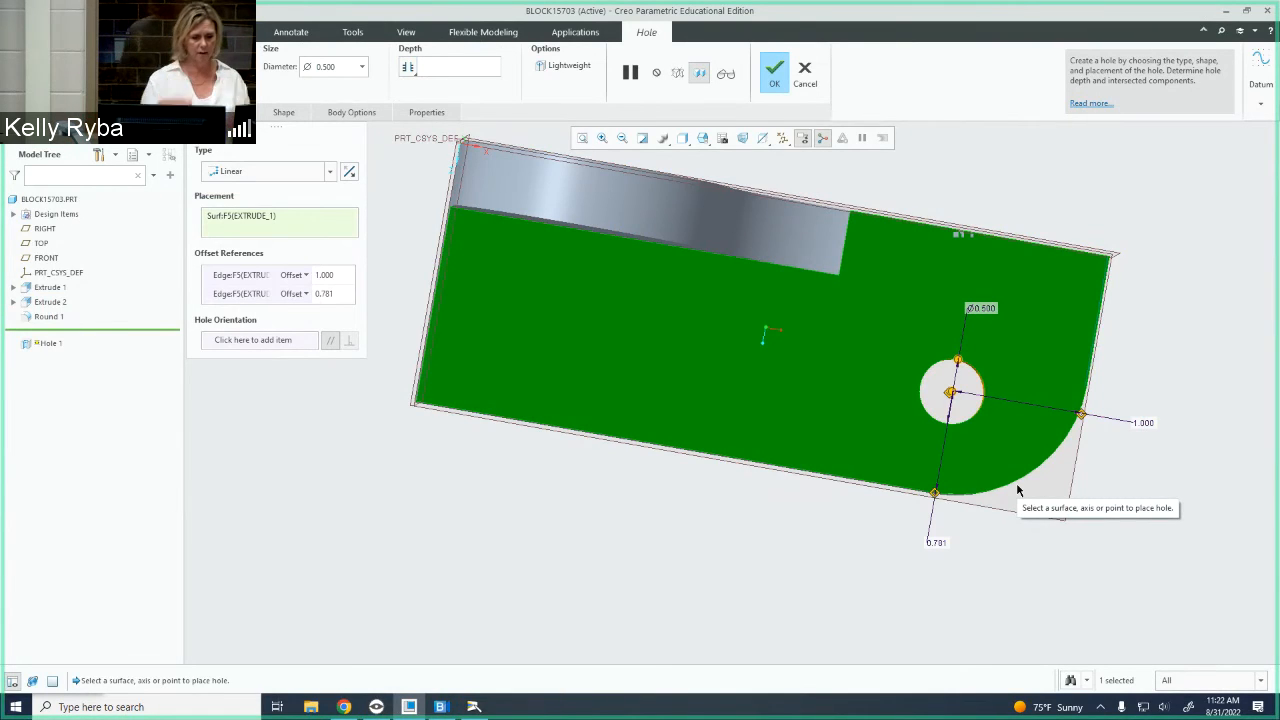
double_click(937, 542)
key(Return)
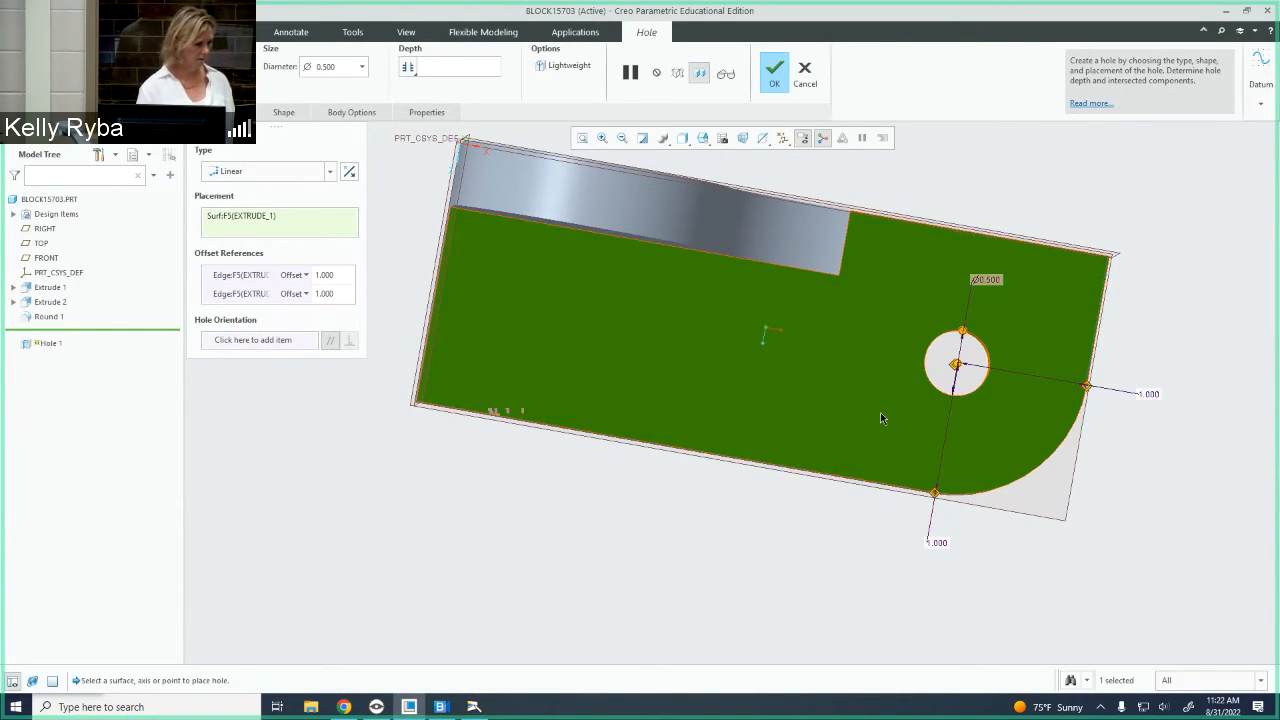
mouse_move(1005, 398)
middle_down()
mouse_move(995, 435)
mouse_move(965, 385)
mouse_move(985, 395)
mouse_move(996, 380)
mouse_move(870, 275)
middle_up()
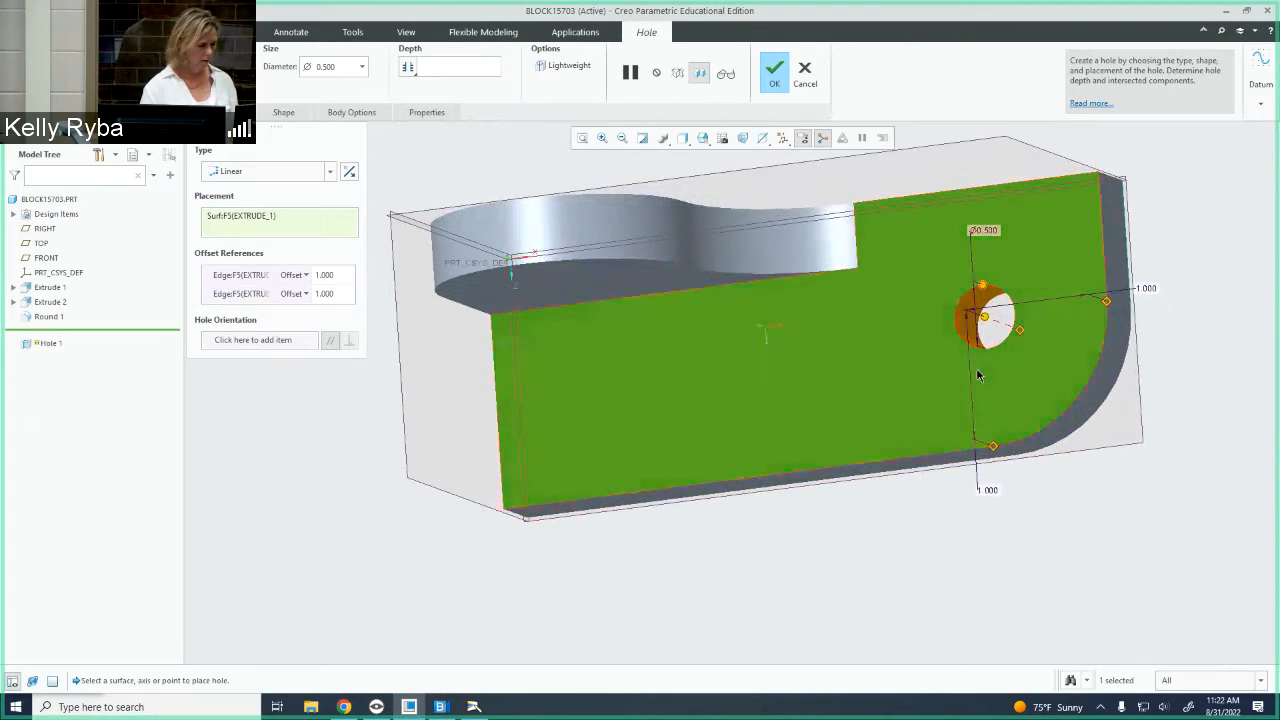
click(774, 74)
middle_drag(678, 374, 655, 350)
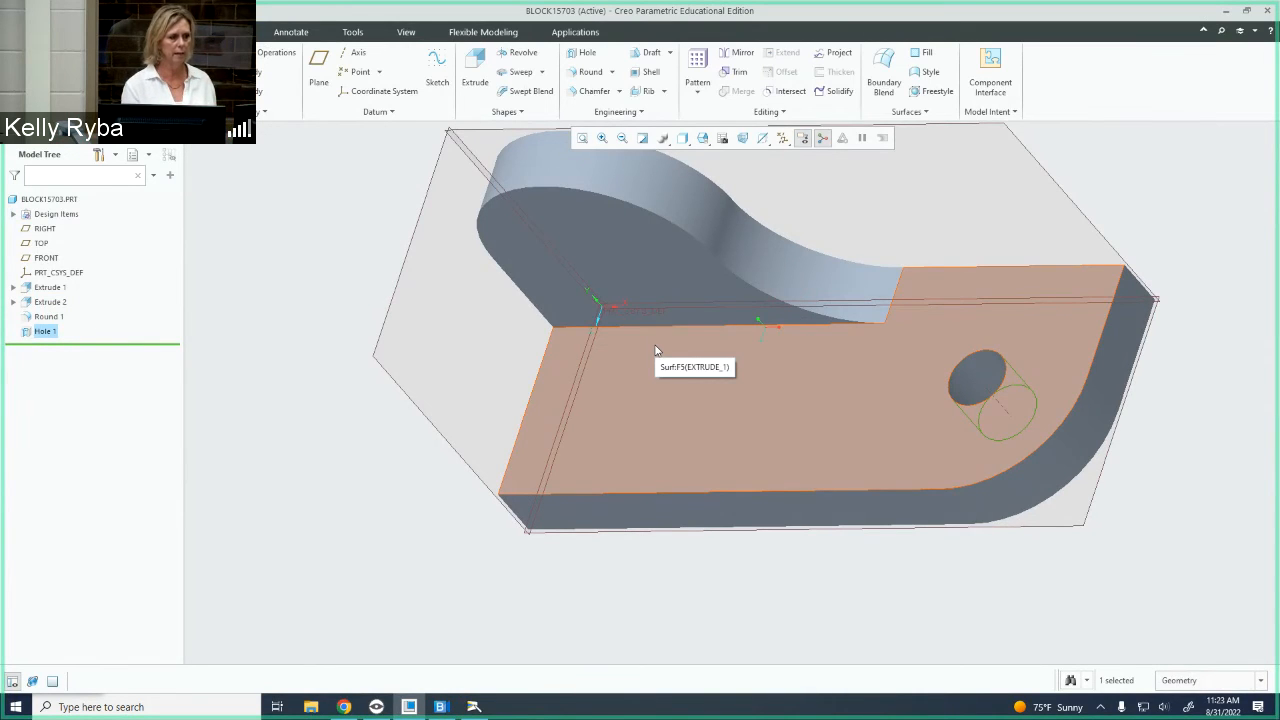
middle_drag(656, 348, 567, 340)
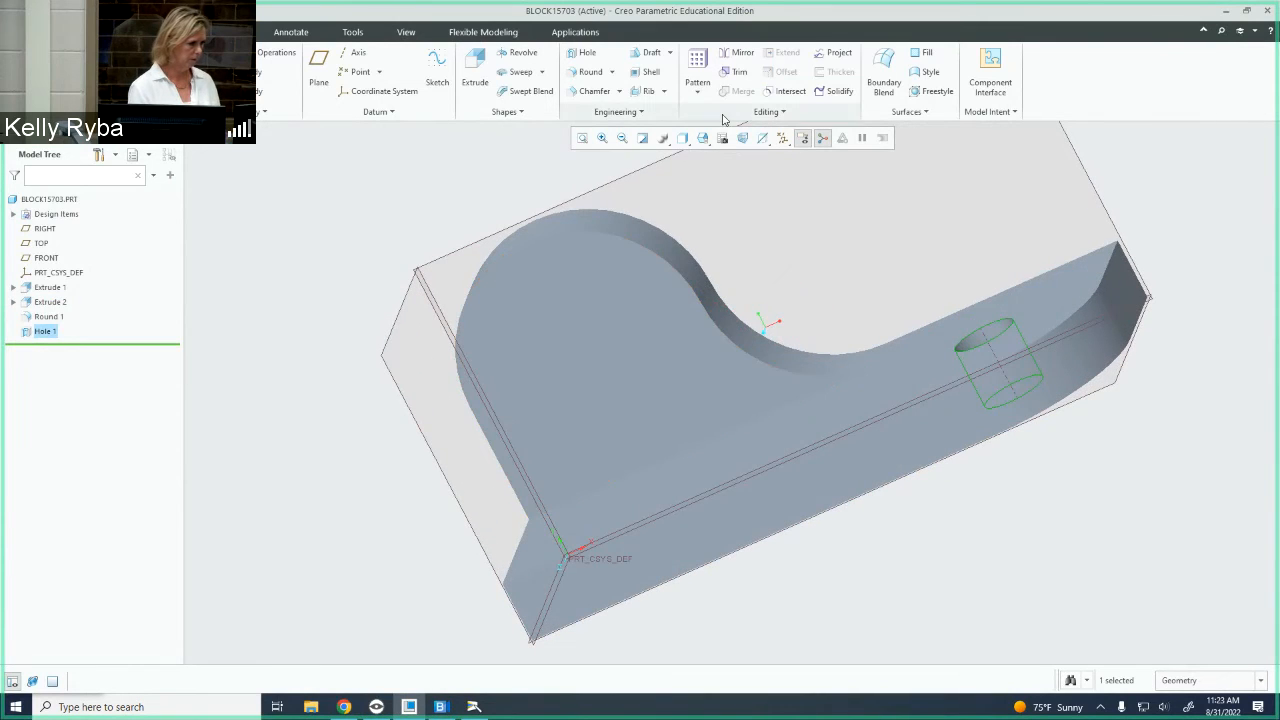
Place a Through All hole on the upright's front face, near the centre of its rounded end.
click(587, 54)
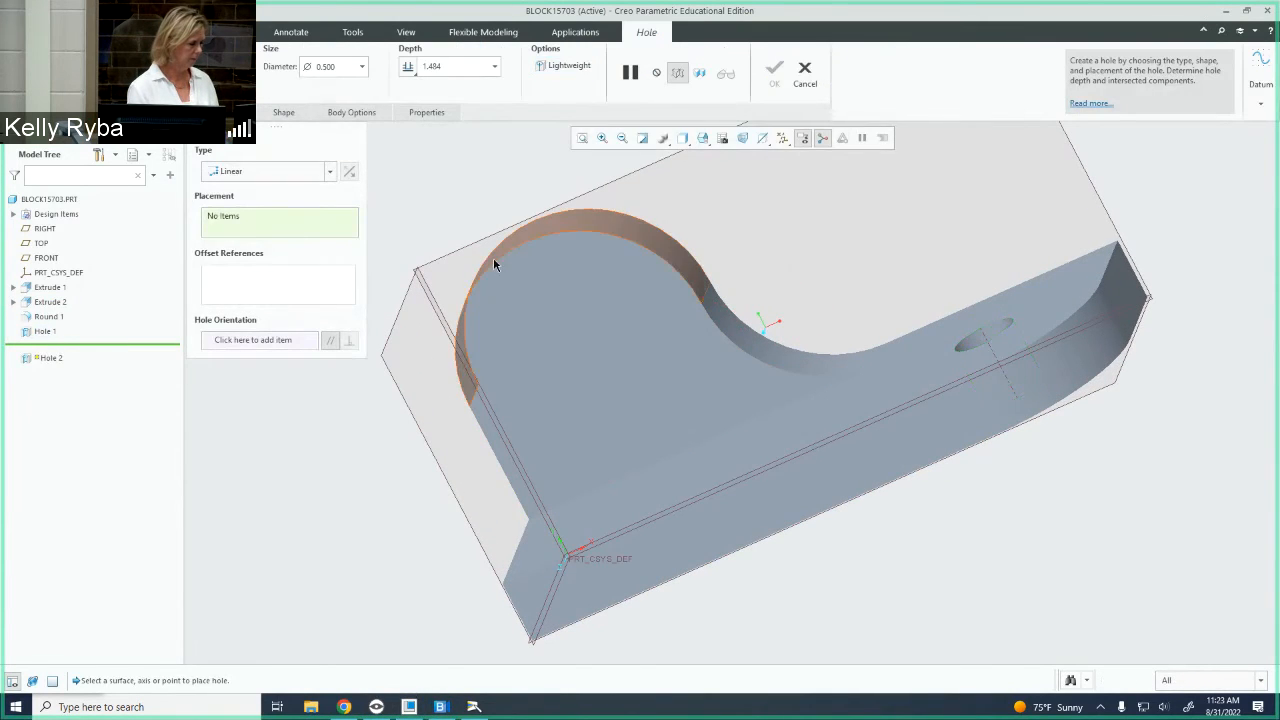
click(567, 337)
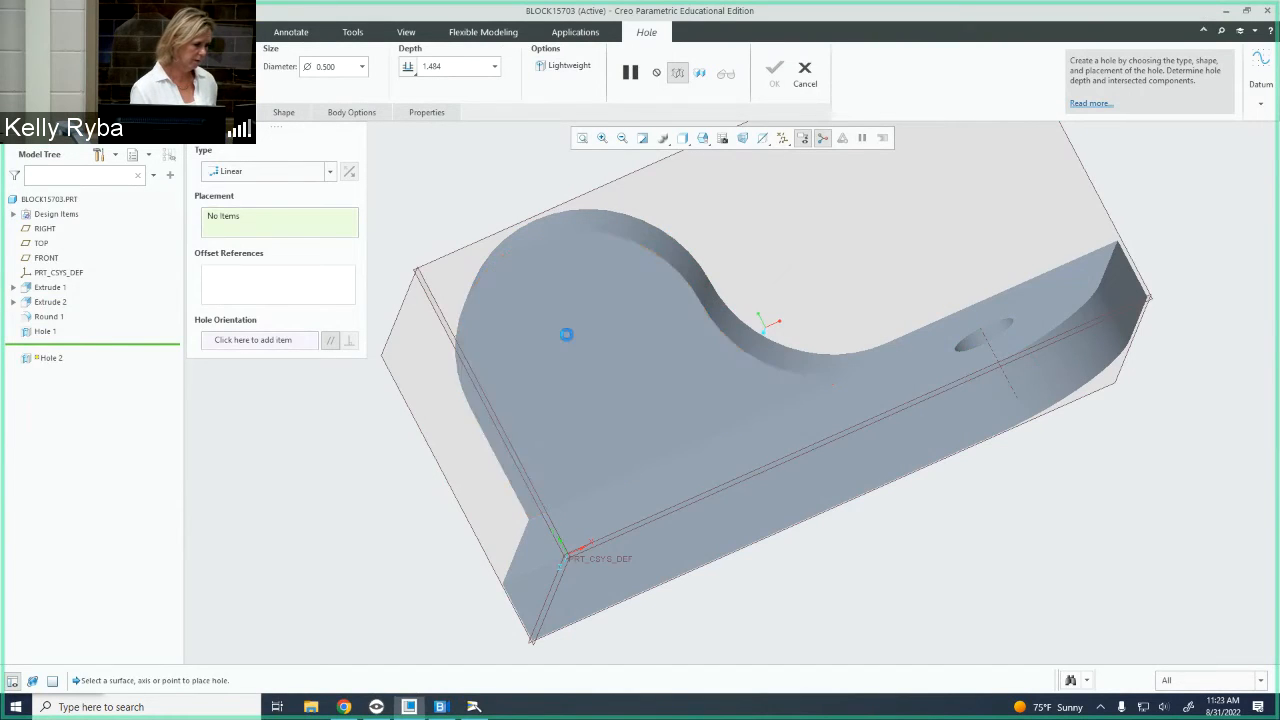
middle_drag(587, 320, 591, 294)
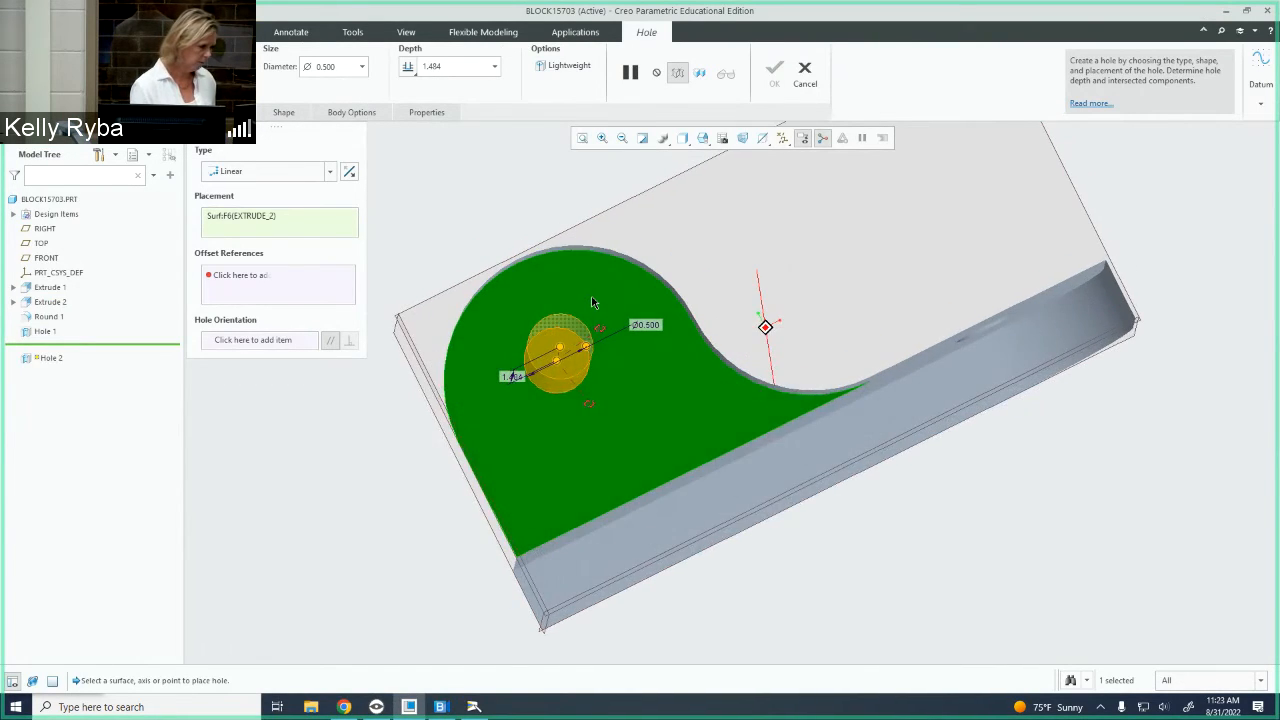
click(410, 72)
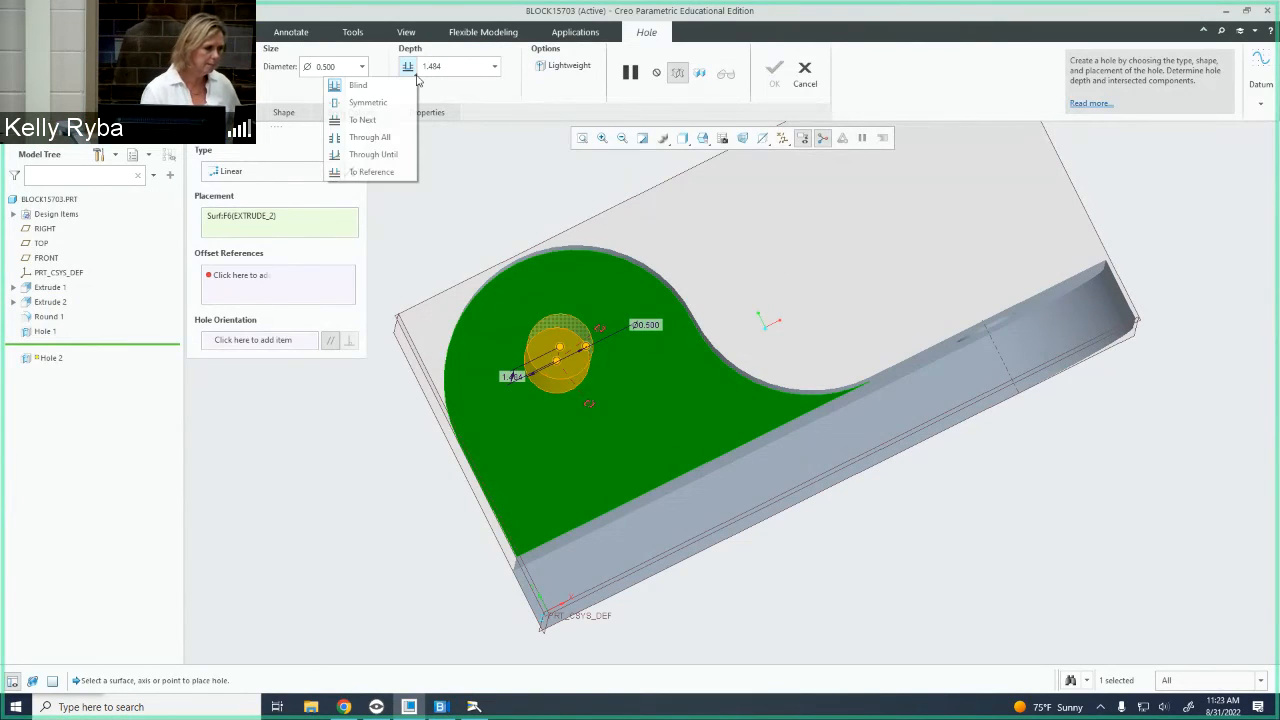
click(370, 137)
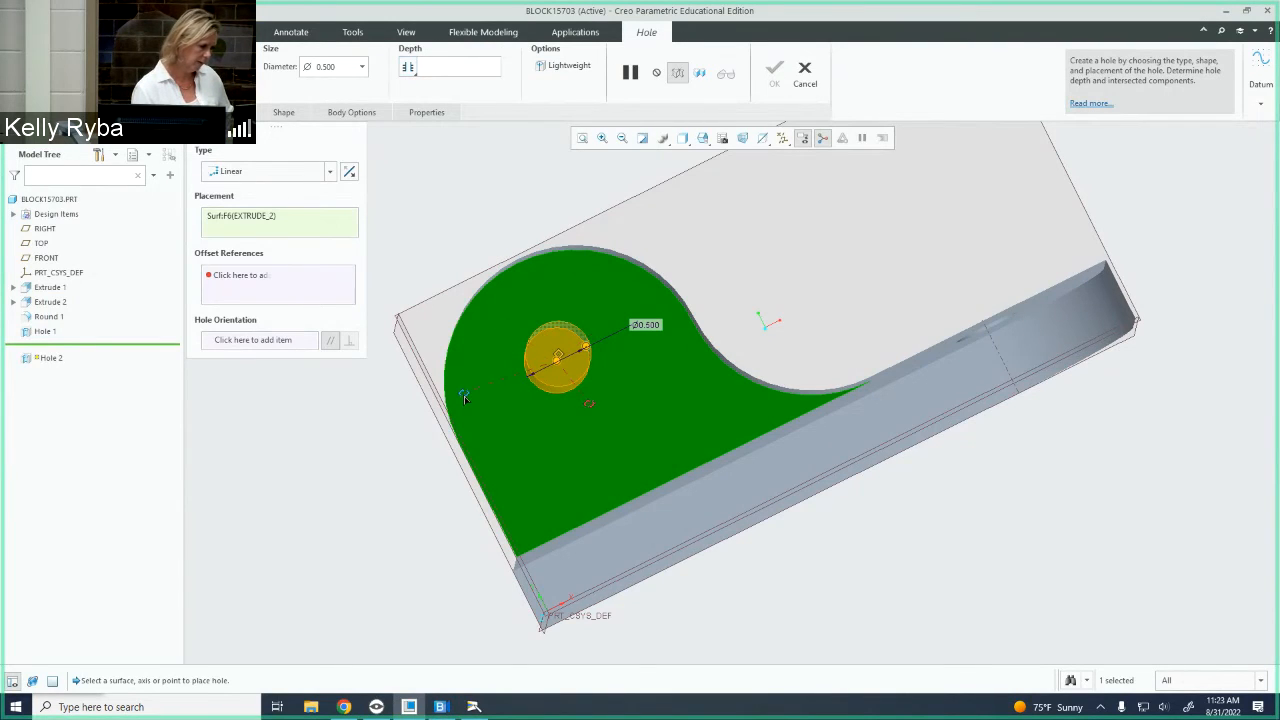
Reference the upright's hole to the RIGHT datum plane and set that offset to 1.
drag(464, 396, 462, 438)
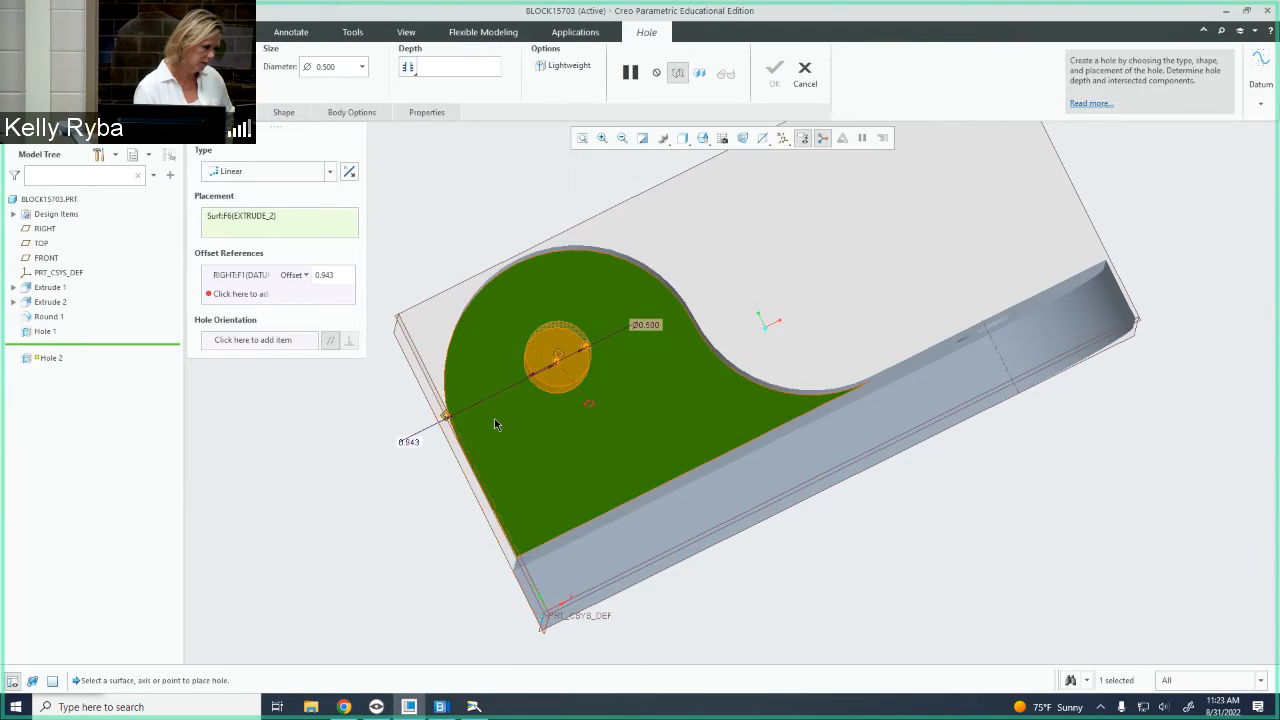
middle_drag(493, 366, 415, 405)
double_click(412, 409)
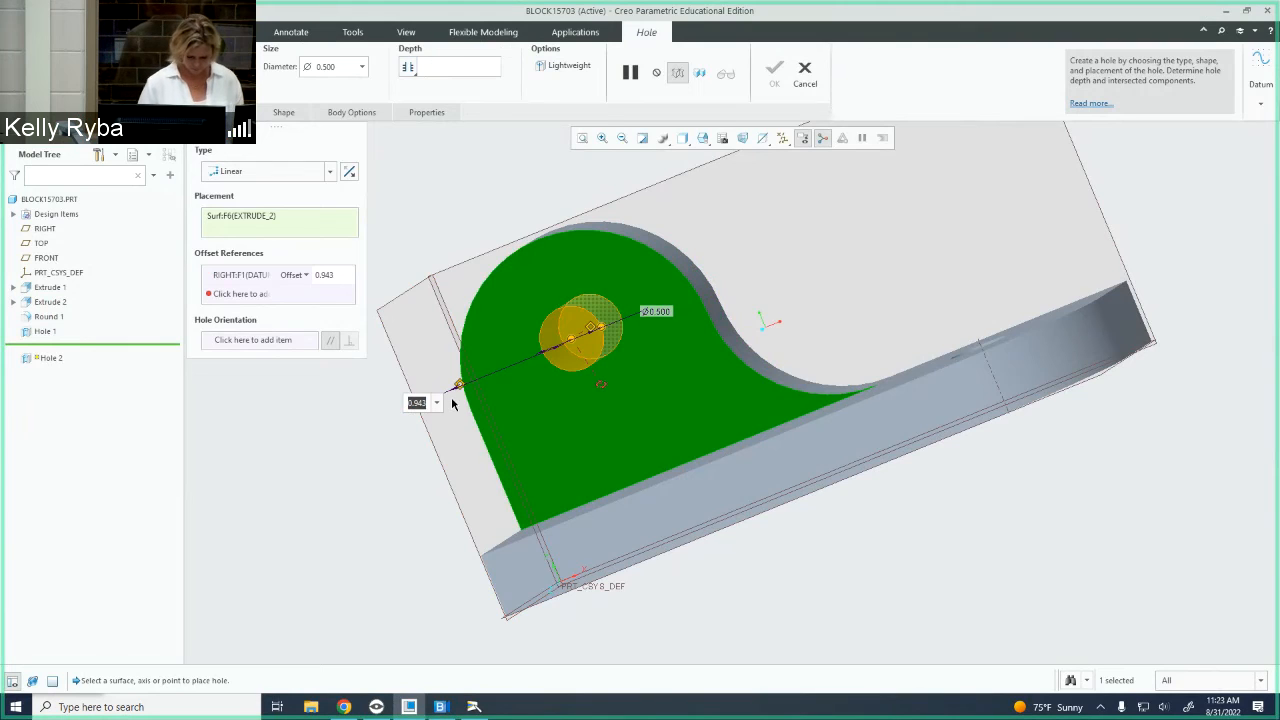
text(1)
key(Return)
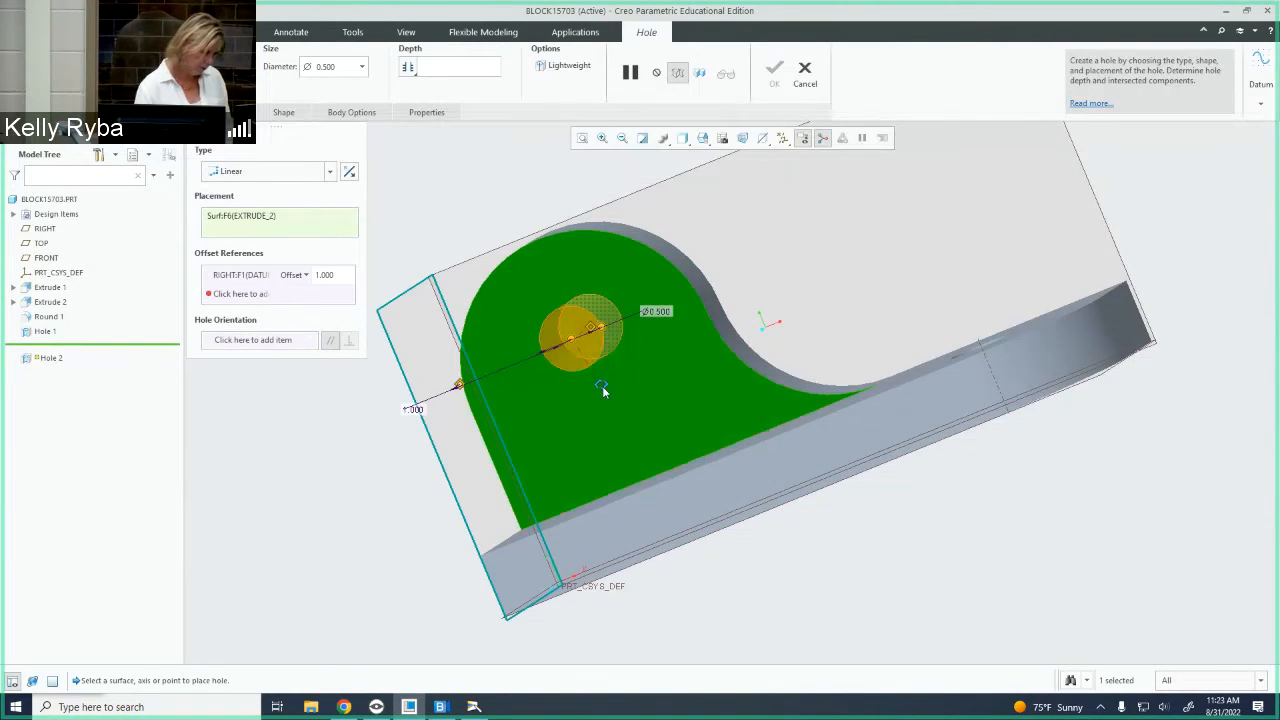
Reference the hole to the edge where the upright meets the base with an offset of 1, preview it, and complete the hole.
click(625, 488)
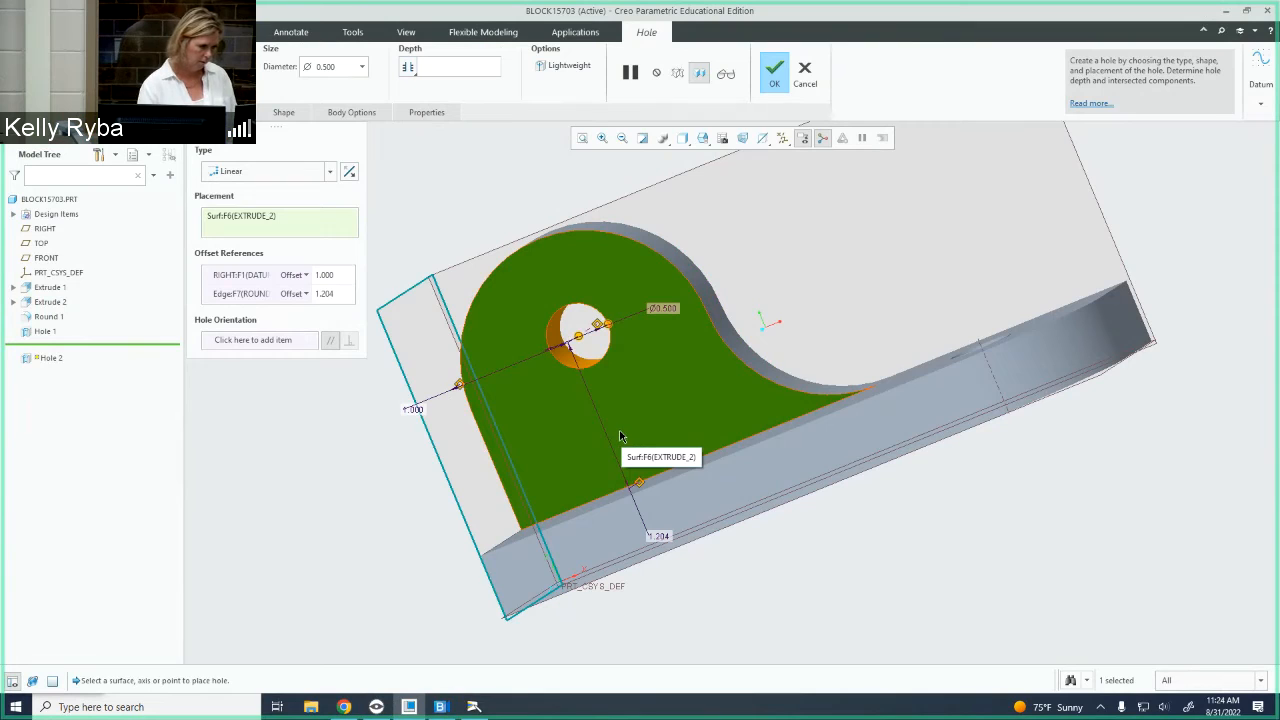
double_click(658, 535)
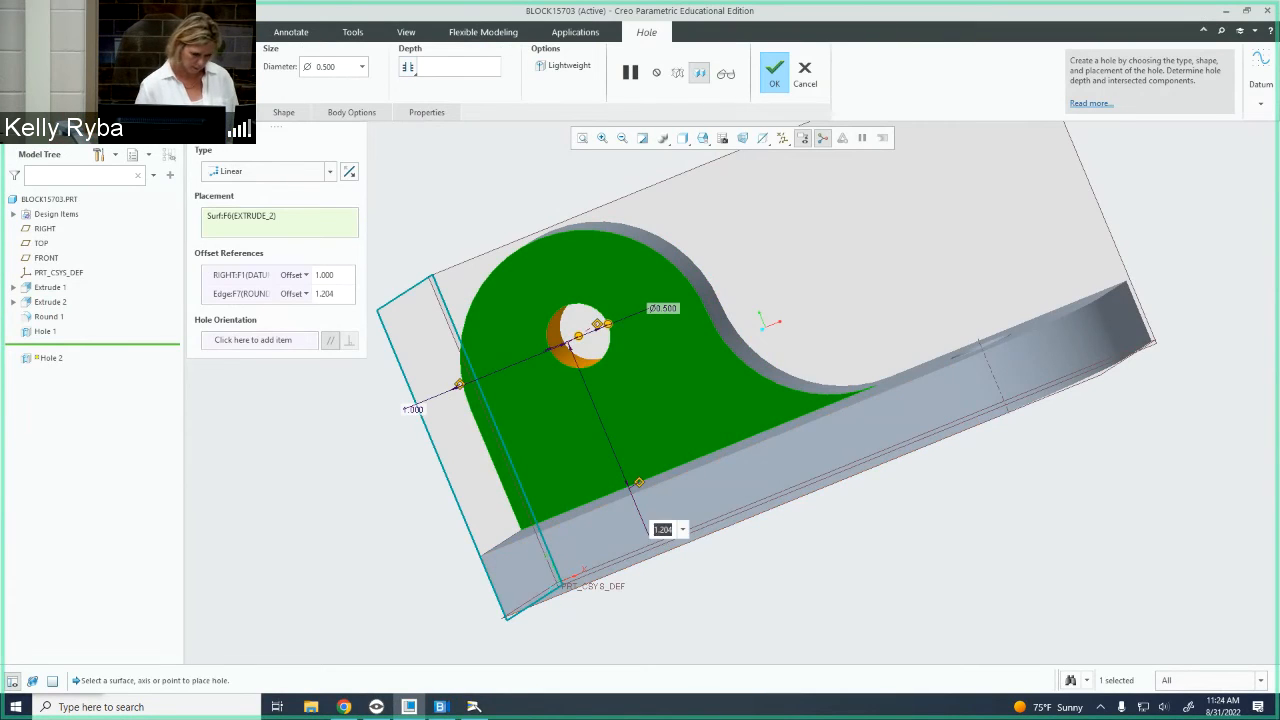
text(1)
key(Return)
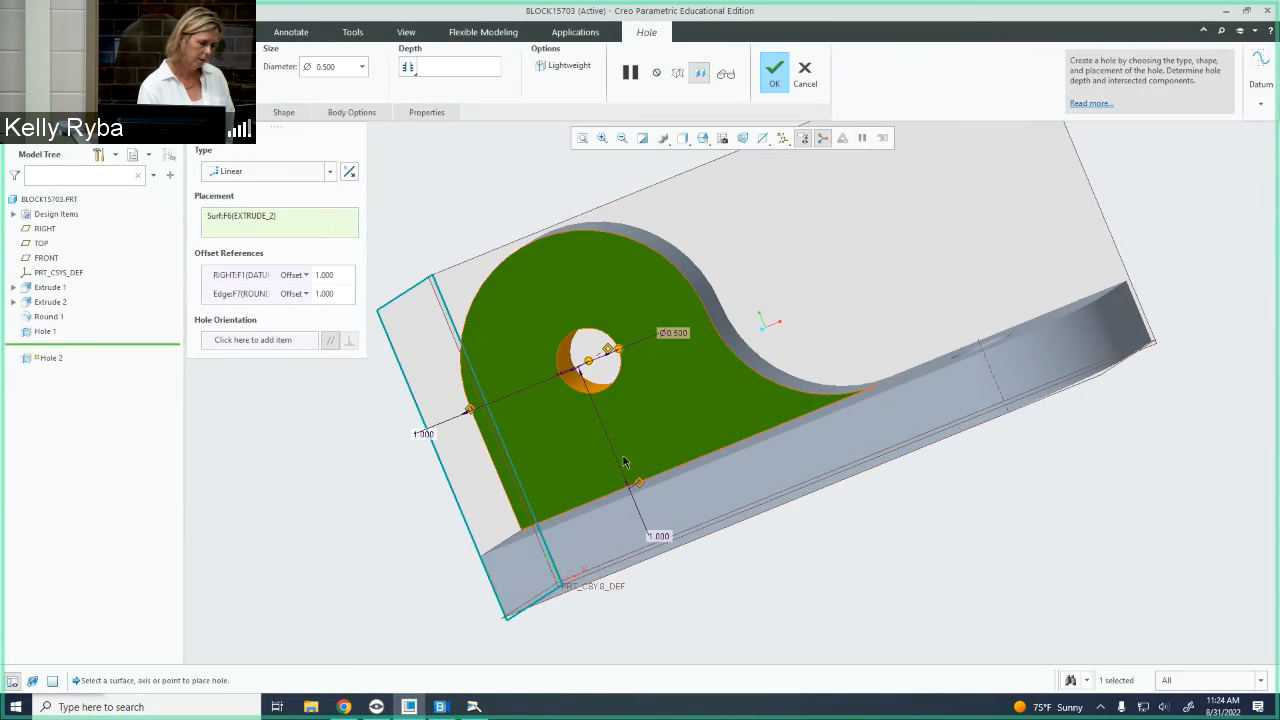
mouse_move(623, 462)
middle_down()
mouse_move(599, 482)
mouse_move(602, 472)
middle_up()
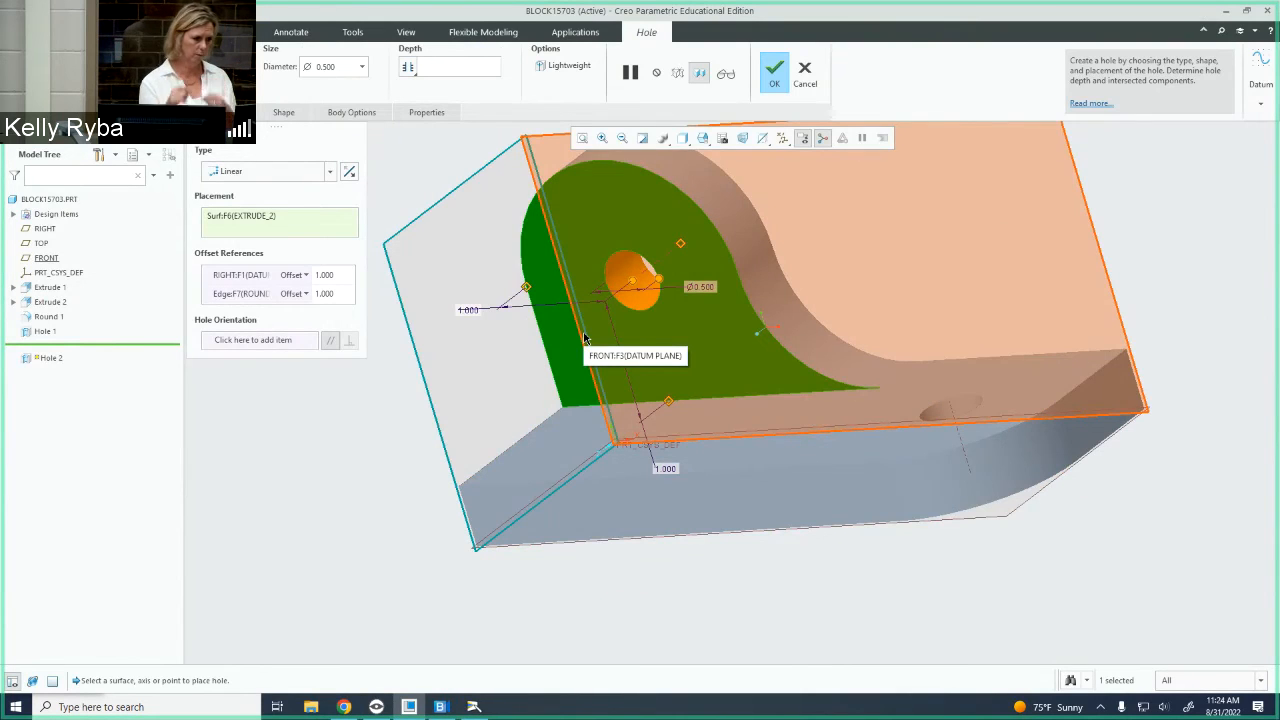
click(726, 74)
mouse_move(690, 285)
middle_down()
mouse_move(694, 263)
mouse_move(706, 280)
mouse_move(720, 272)
mouse_move(843, 323)
mouse_move(737, 194)
middle_up()
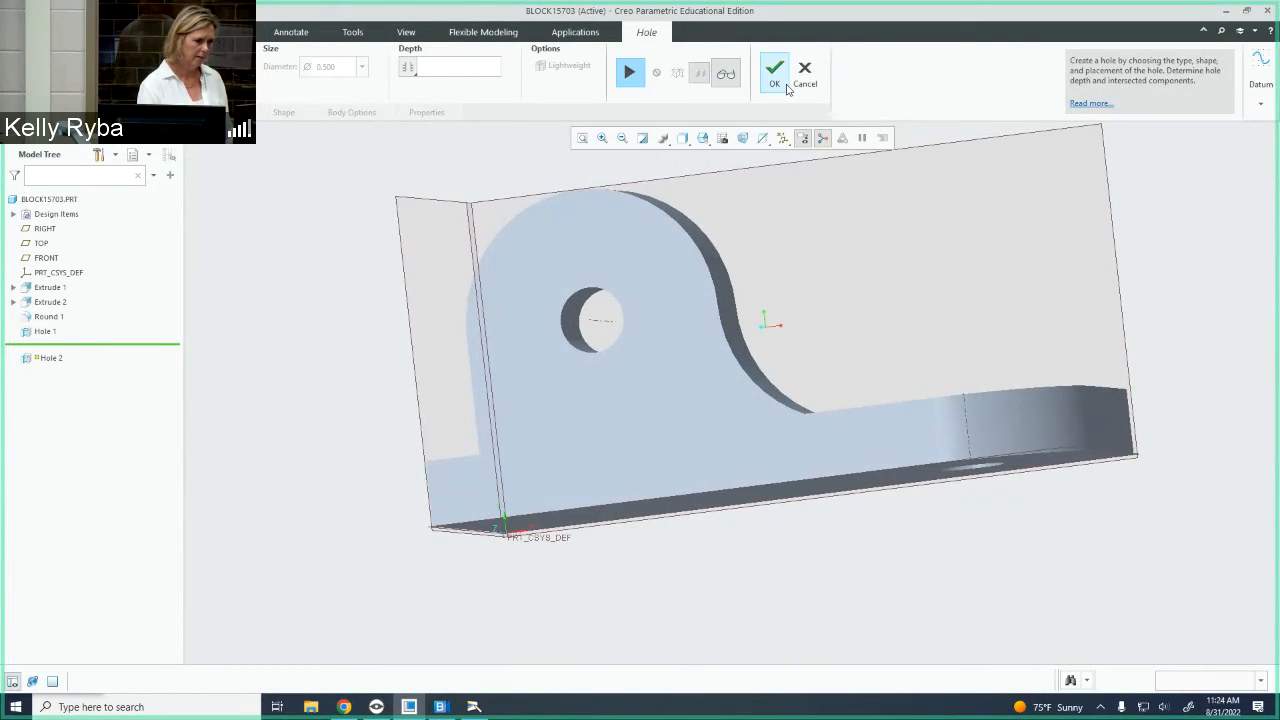
click(776, 84)
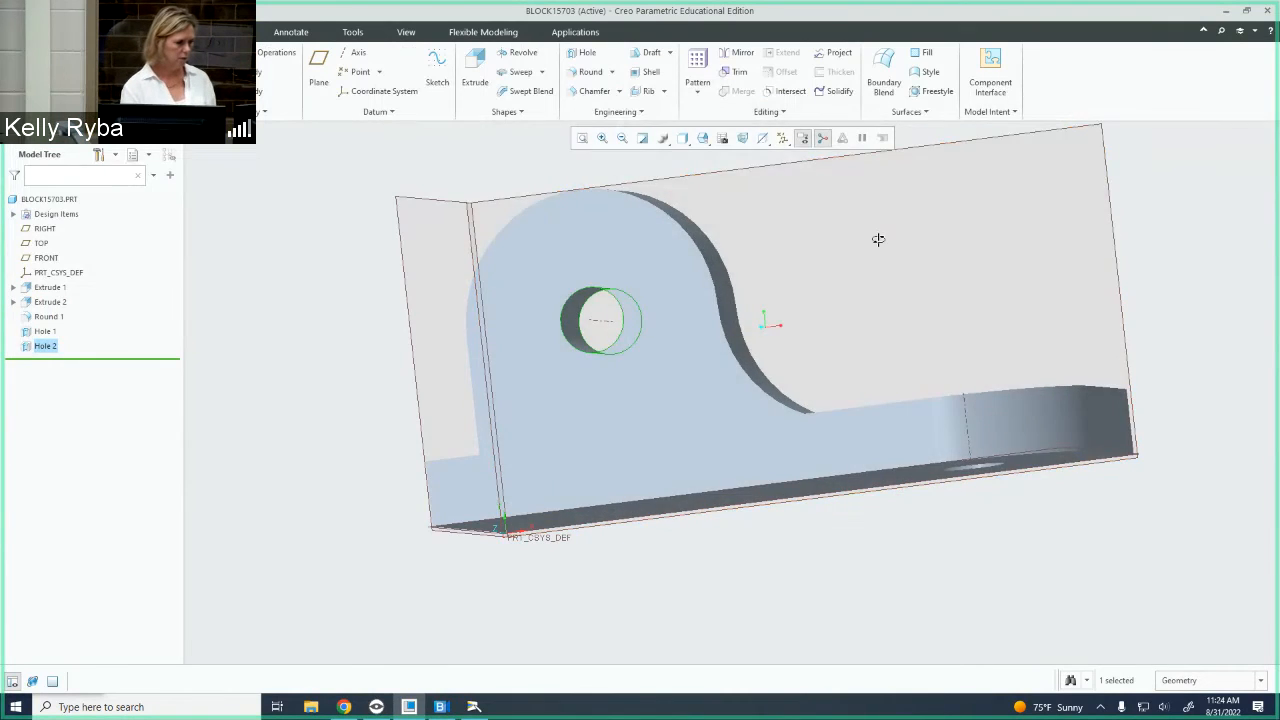
Inspect the finished block from above, and view the textbook's Chapter 4 extrusion pages in the document camera window.
mouse_move(877, 240)
middle_down()
mouse_move(886, 294)
mouse_move(883, 267)
mouse_move(899, 289)
middle_up()
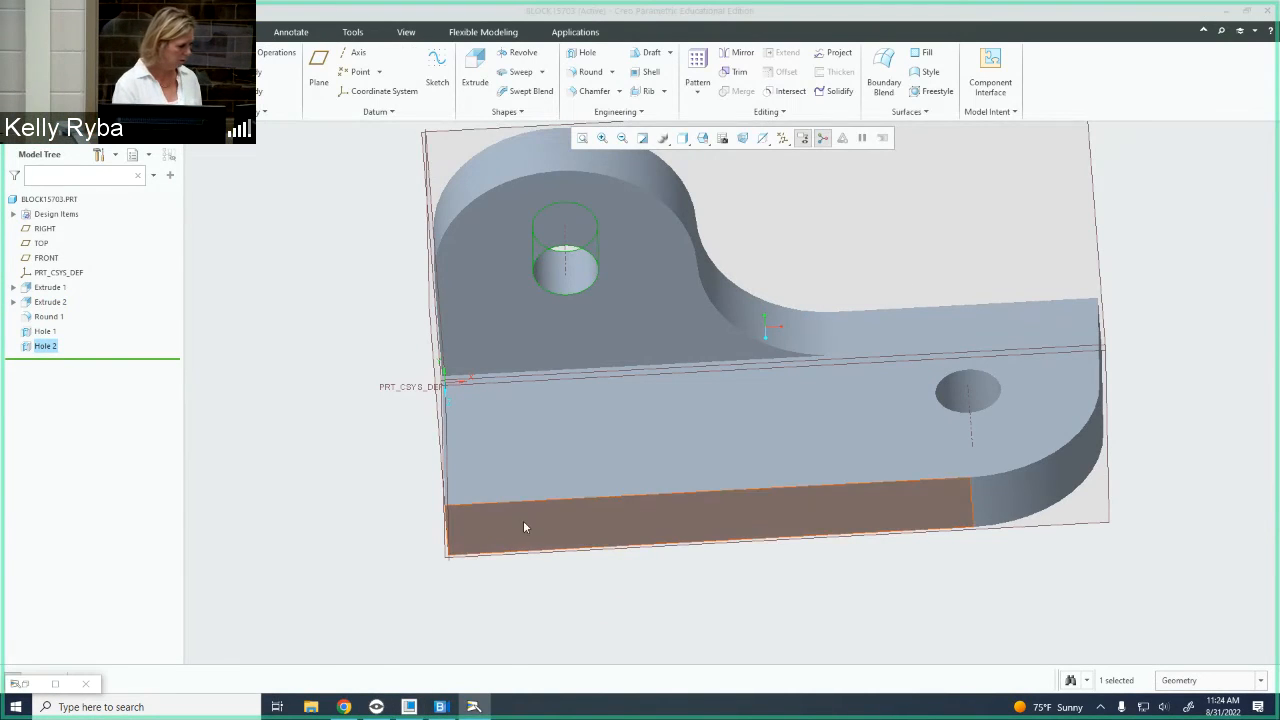
click(56, 684)
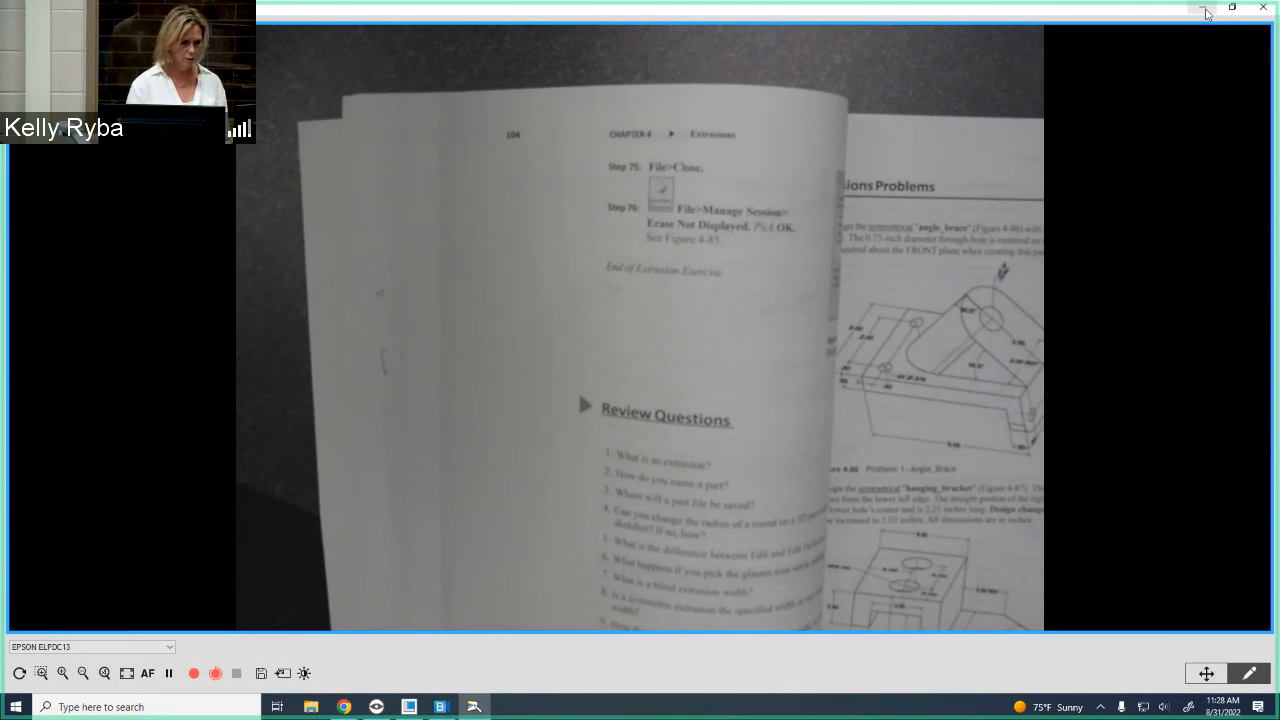
click(1202, 7)
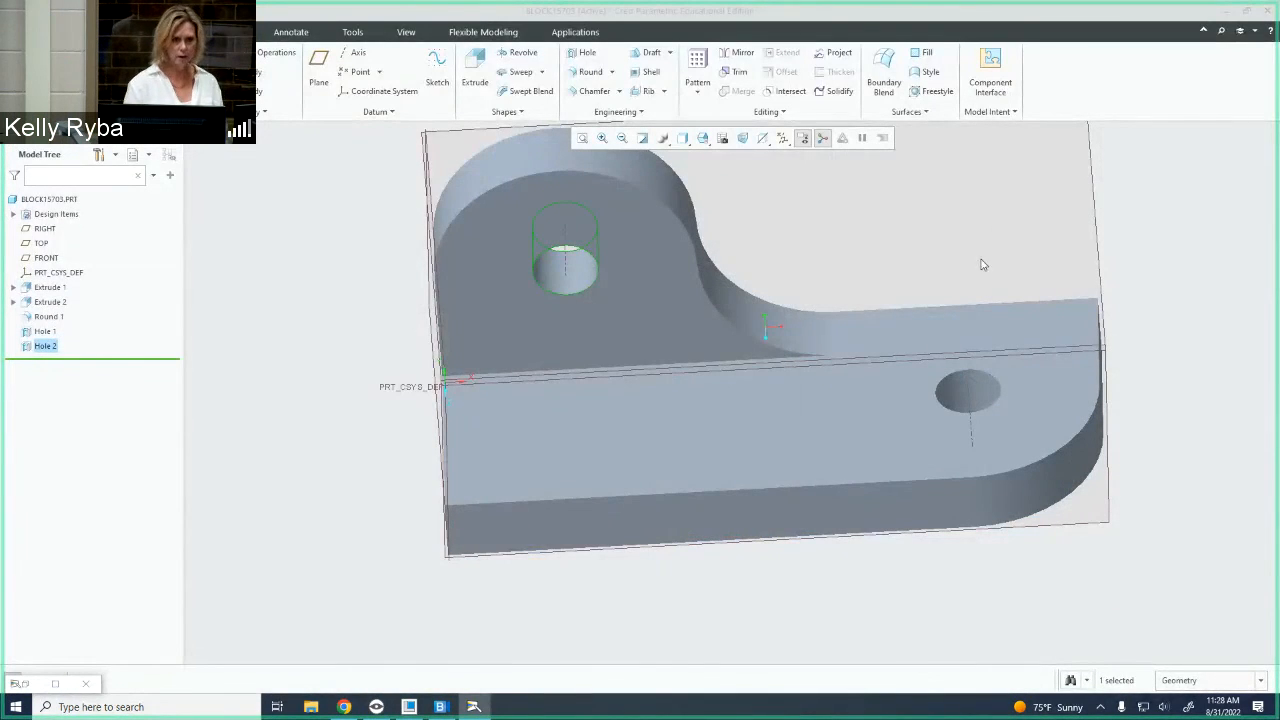
Switch to the course site in Chrome and look through the Lecture Videos folder of Learning Plan #3 - Extrusions.
click(1226, 11)
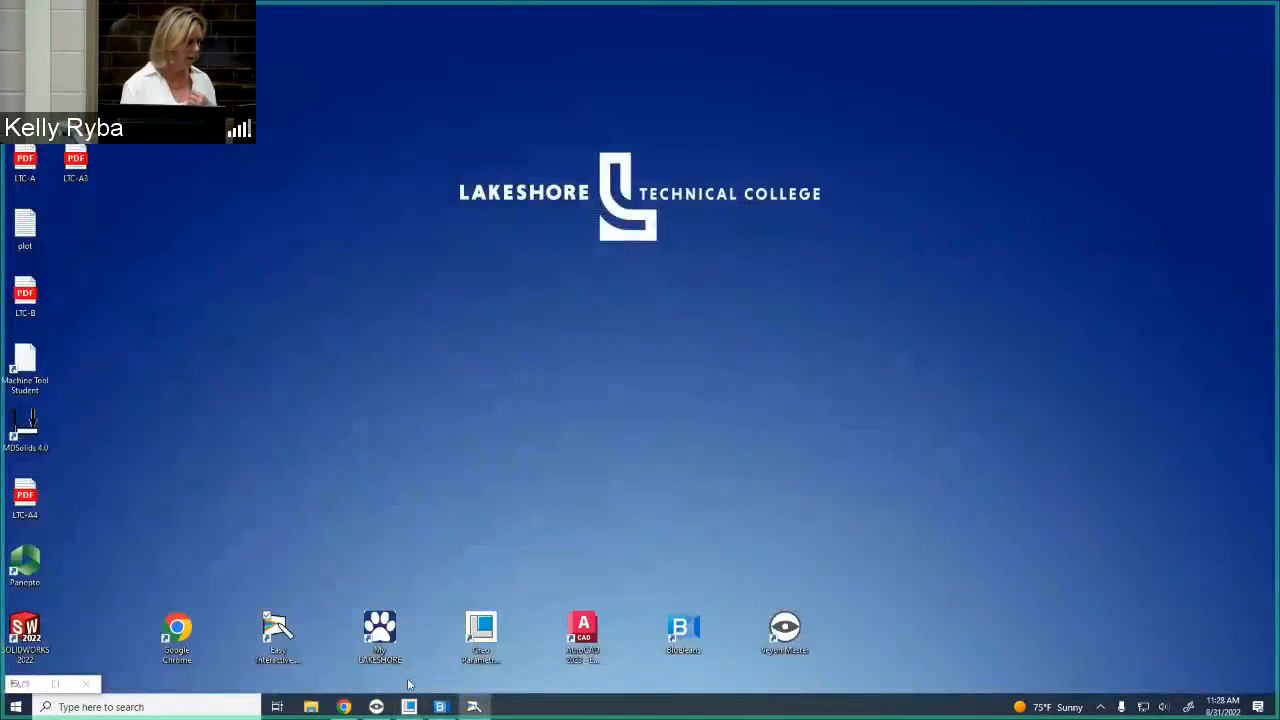
click(343, 707)
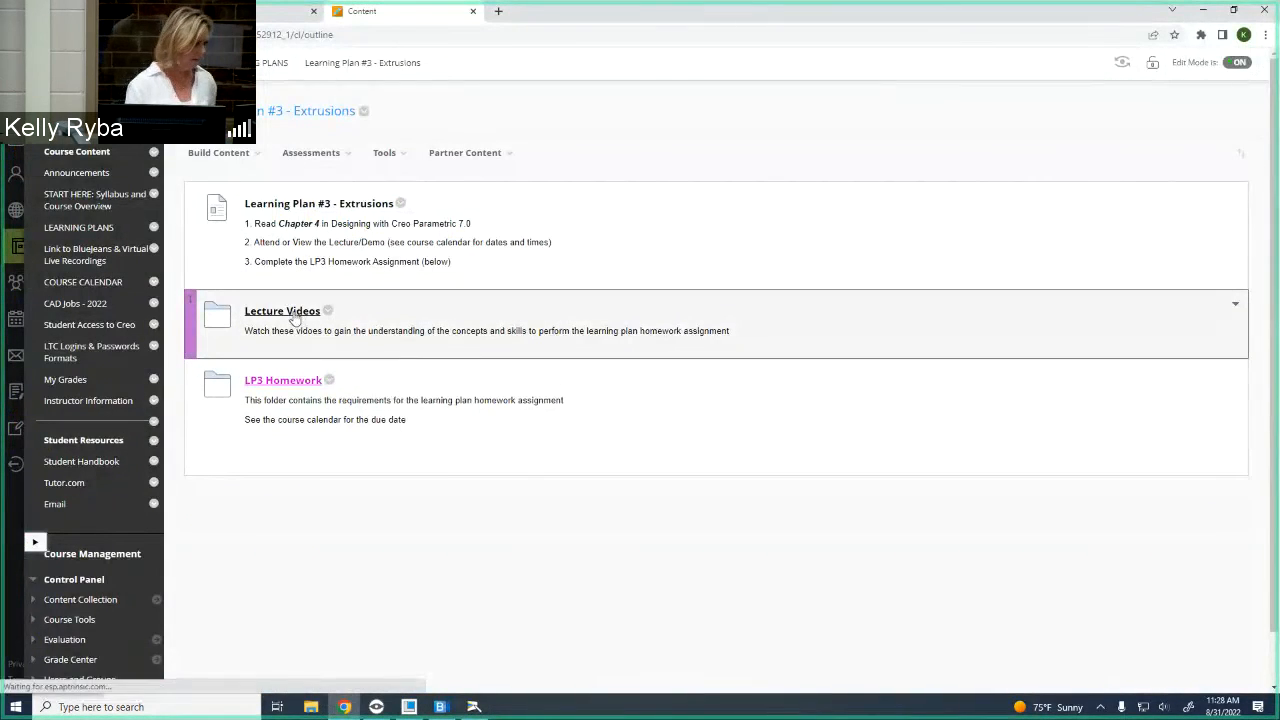
click(296, 316)
scroll(442, 391, down, 2)
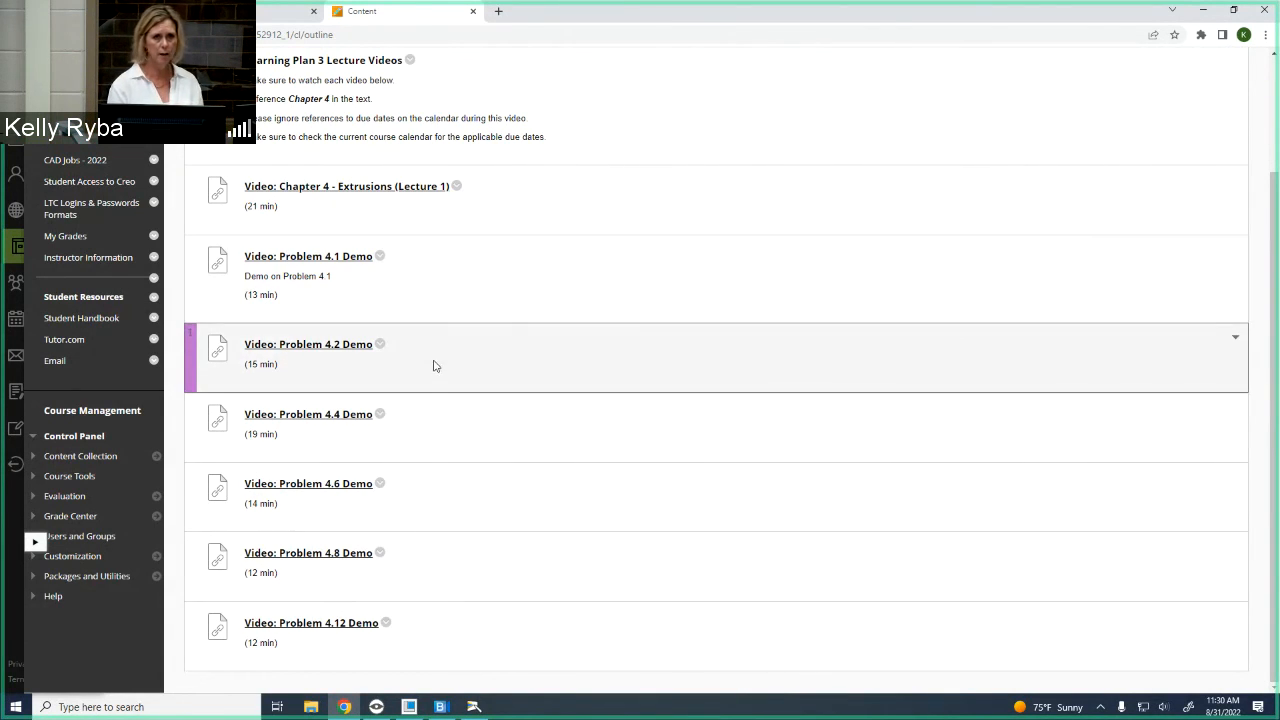
scroll(440, 366, up, 3)
click(425, 152)
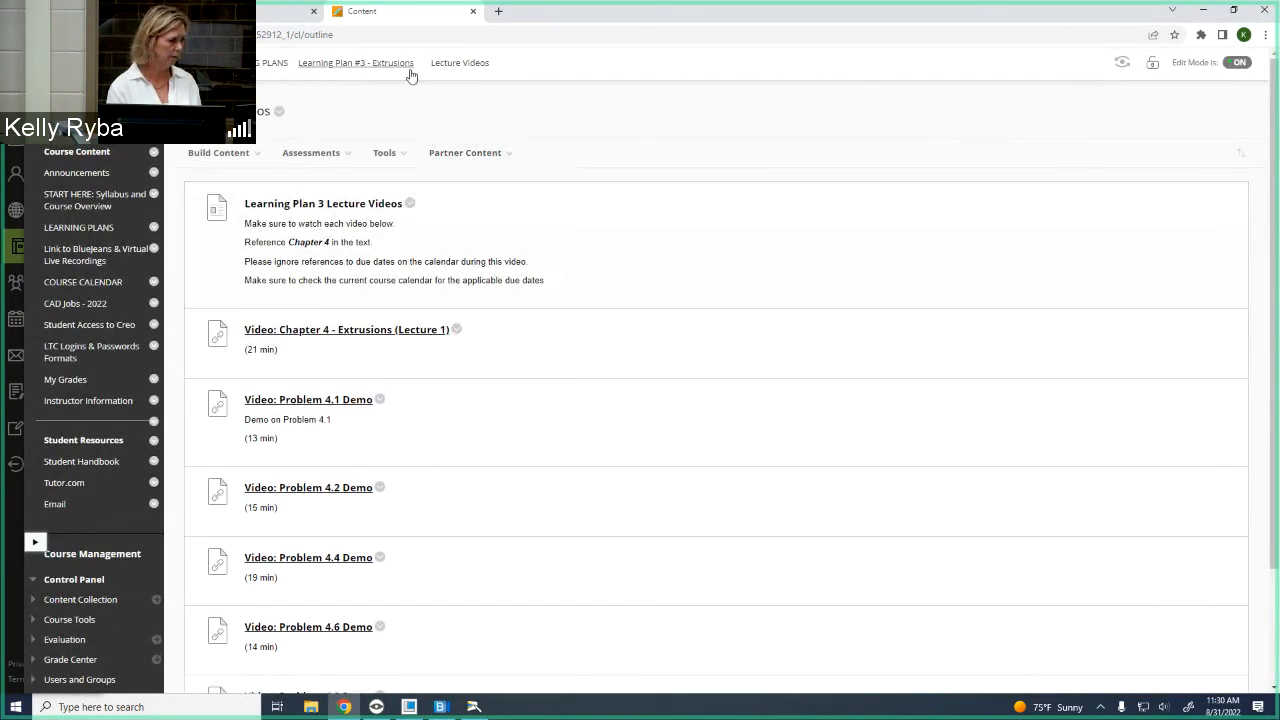